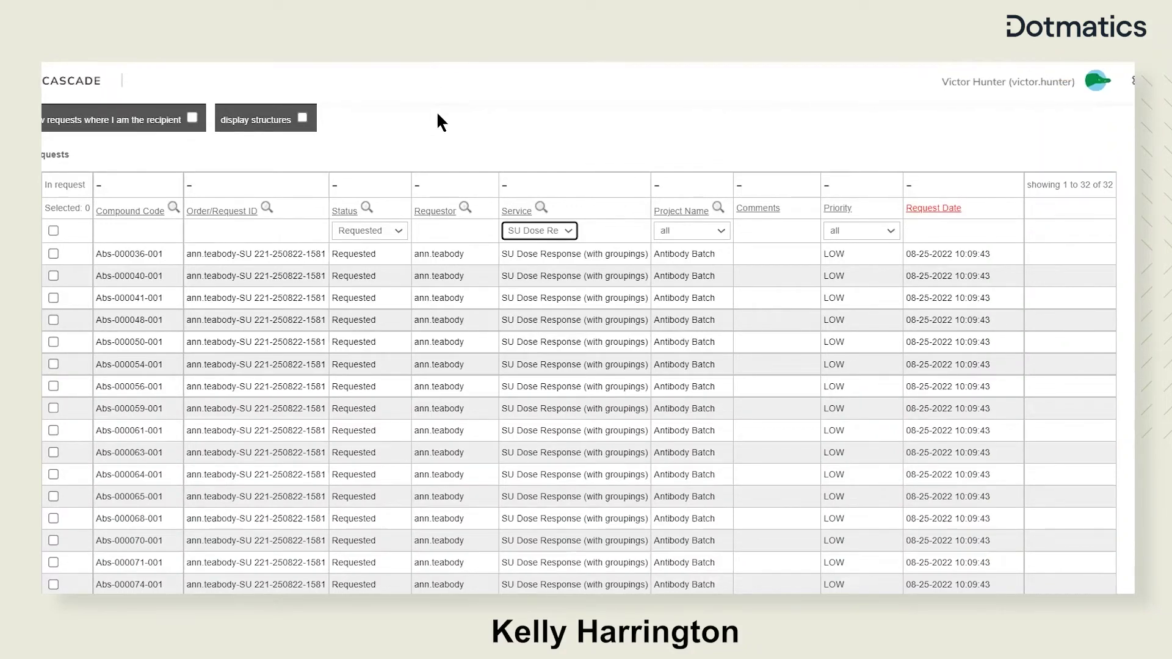
Create an experiment from all listed SU Dose Response (with groupings) requests and open it.
left_click(259, 262)
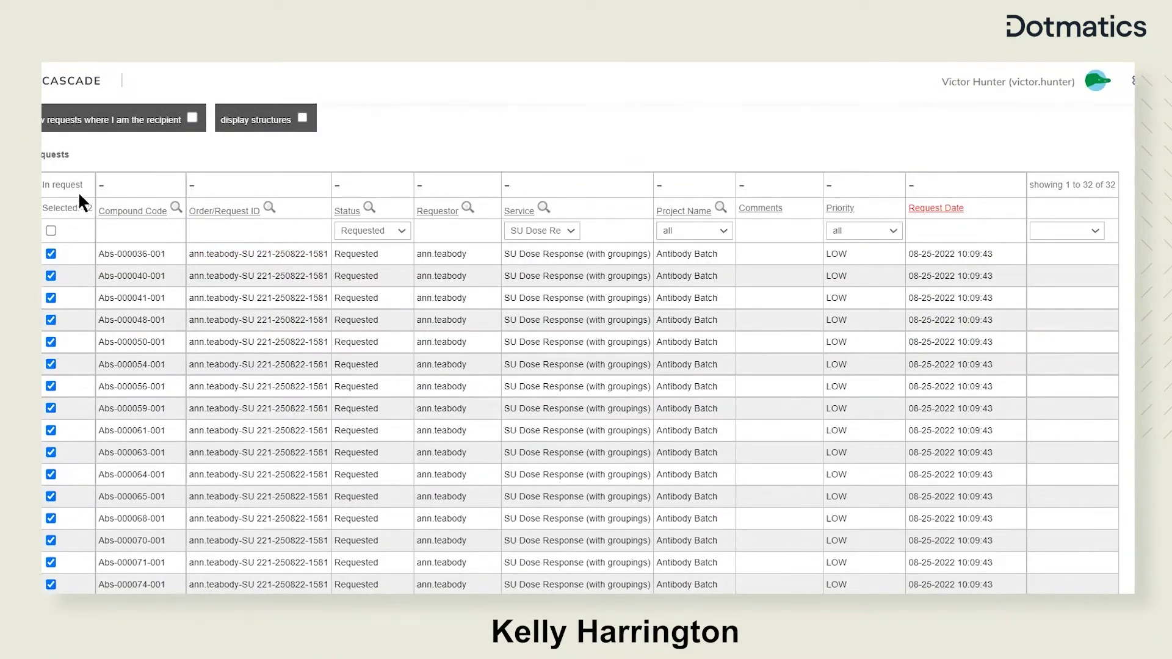
scroll(580, 348, "down", 2)
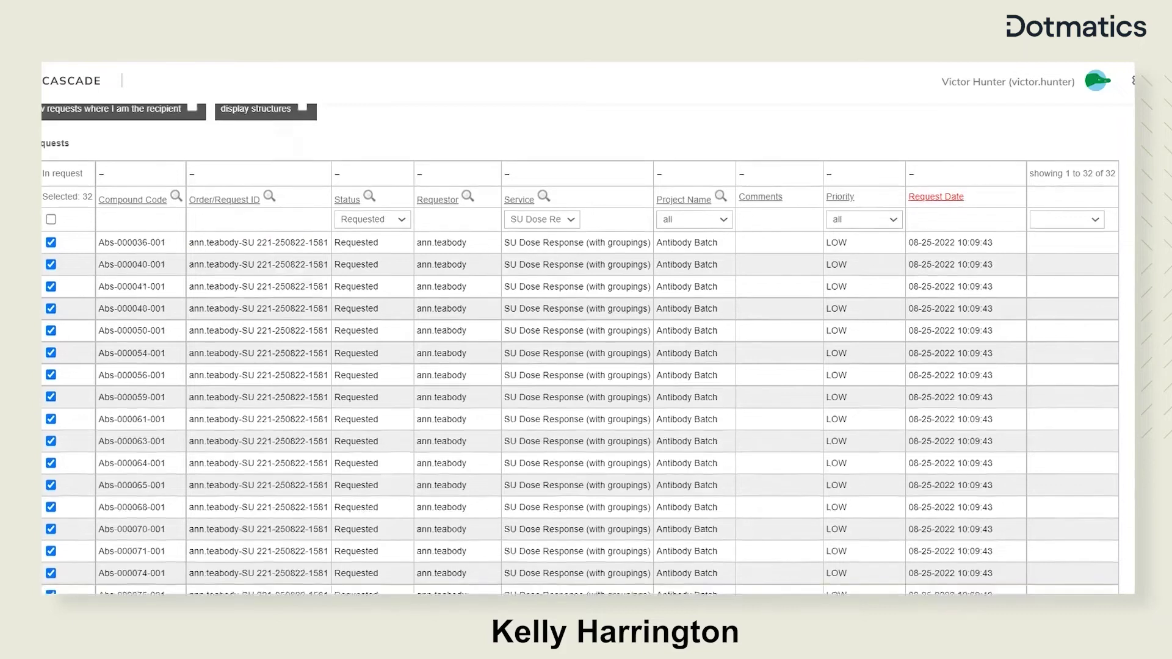
left_click(665, 546)
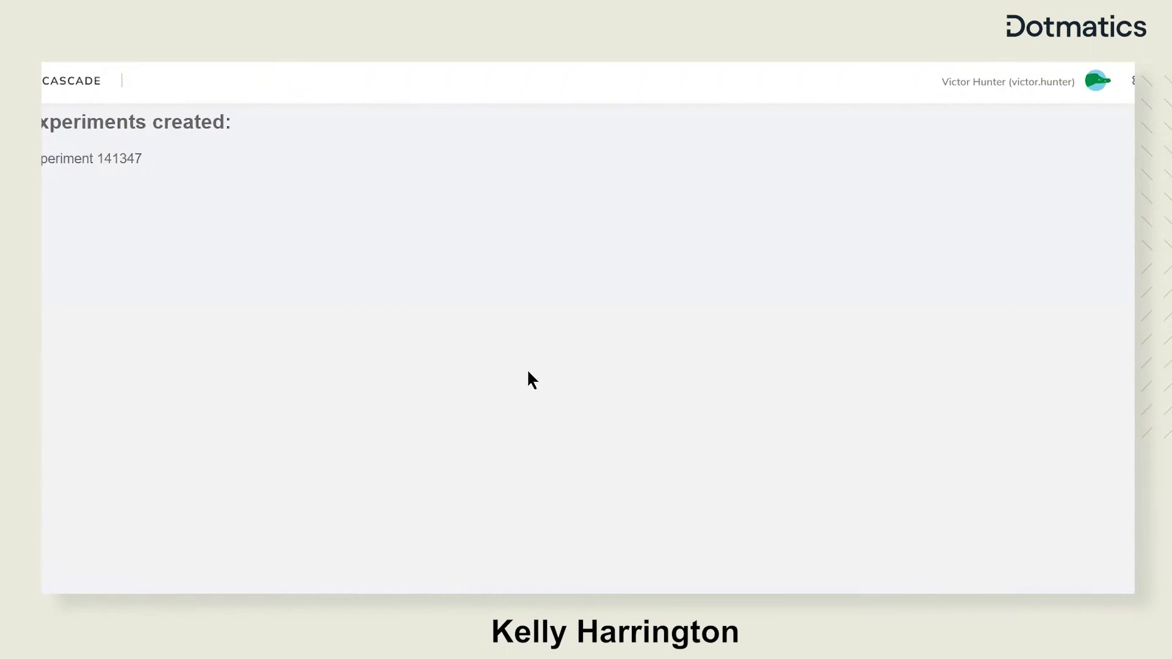
left_click(108, 163)
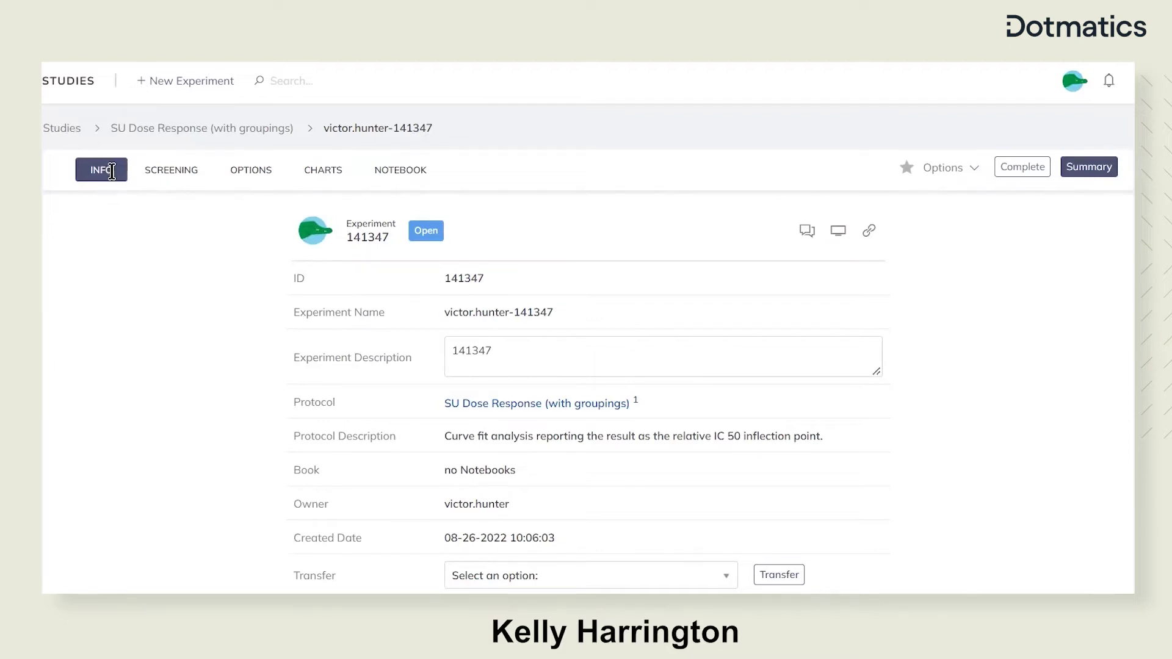
Set the experiment description to "webinar 8.31" and save it.
scroll(758, 359, "down", 1)
scroll(758, 361, "down", 2)
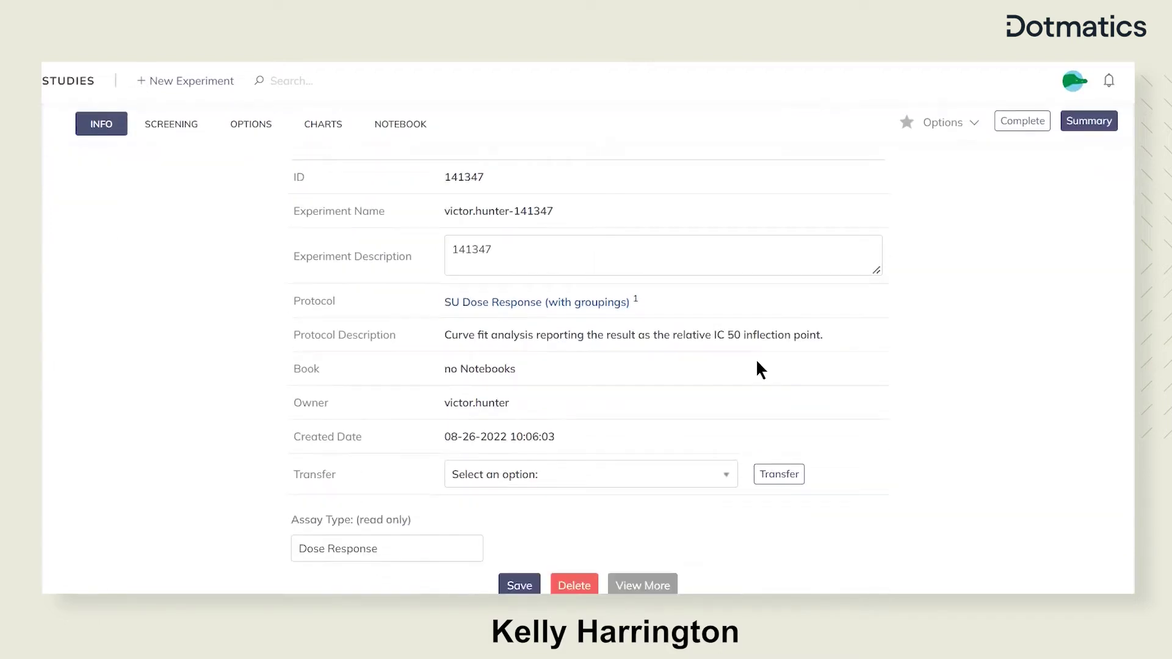
left_click_drag(604, 254, 421, 243)
type("w")
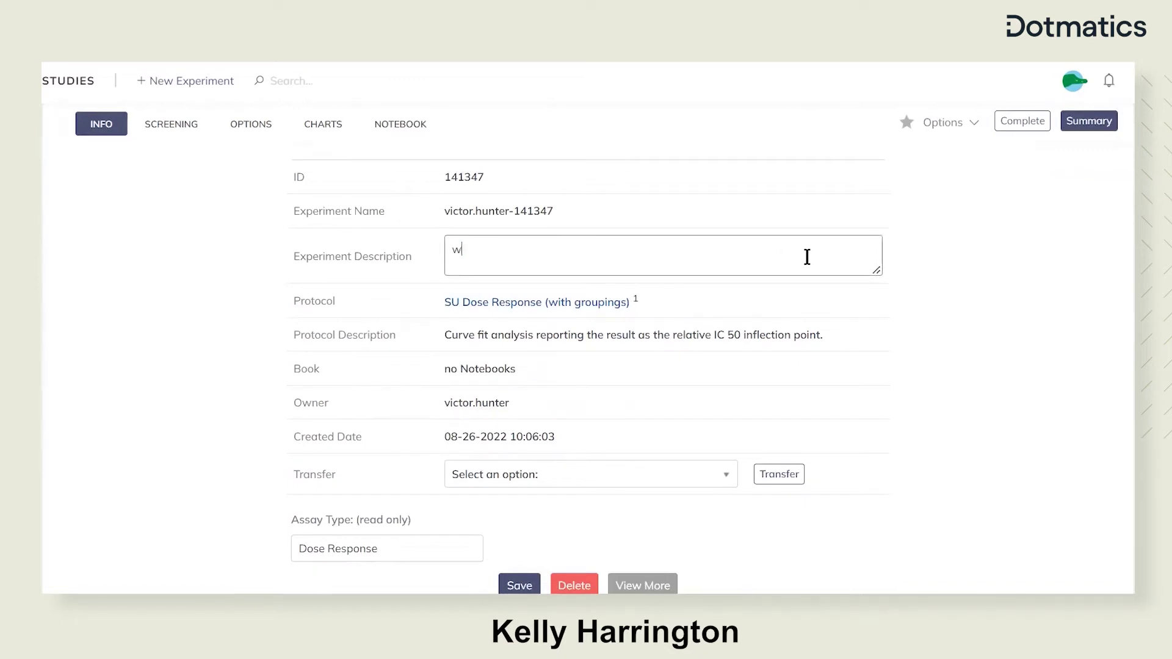
type("ebinar 8.31")
left_click(519, 585)
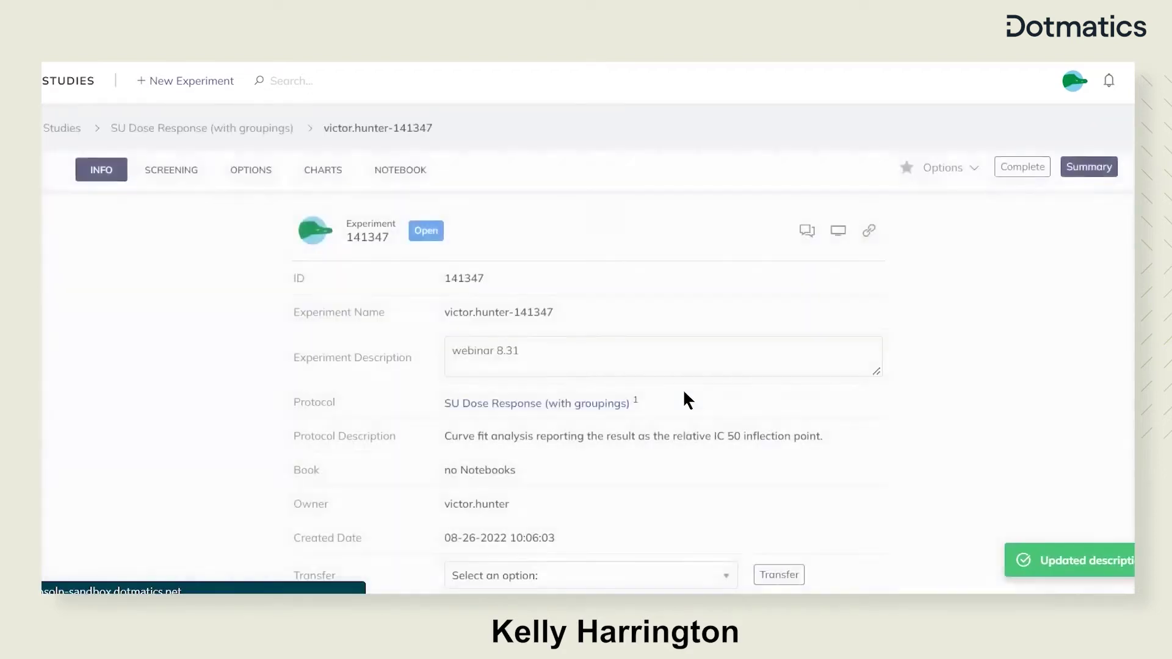
Add the raw data file IC50data4.txt to the upload wizard in the experiment's Screening section.
left_click(172, 180)
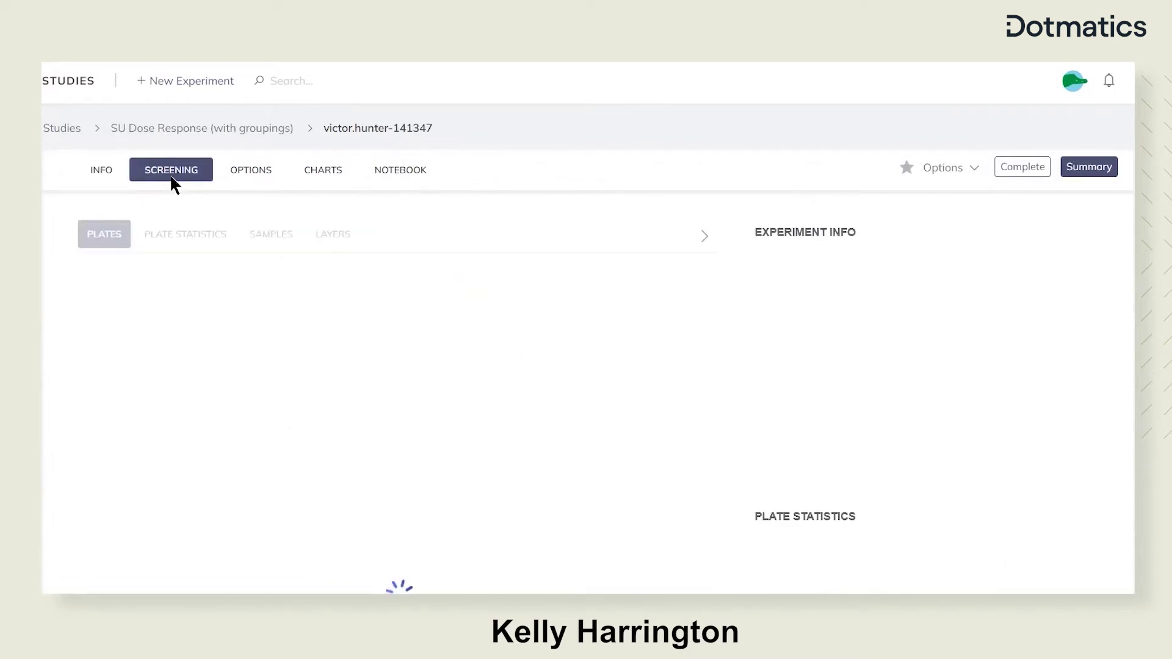
scroll(158, 340, "down", 3)
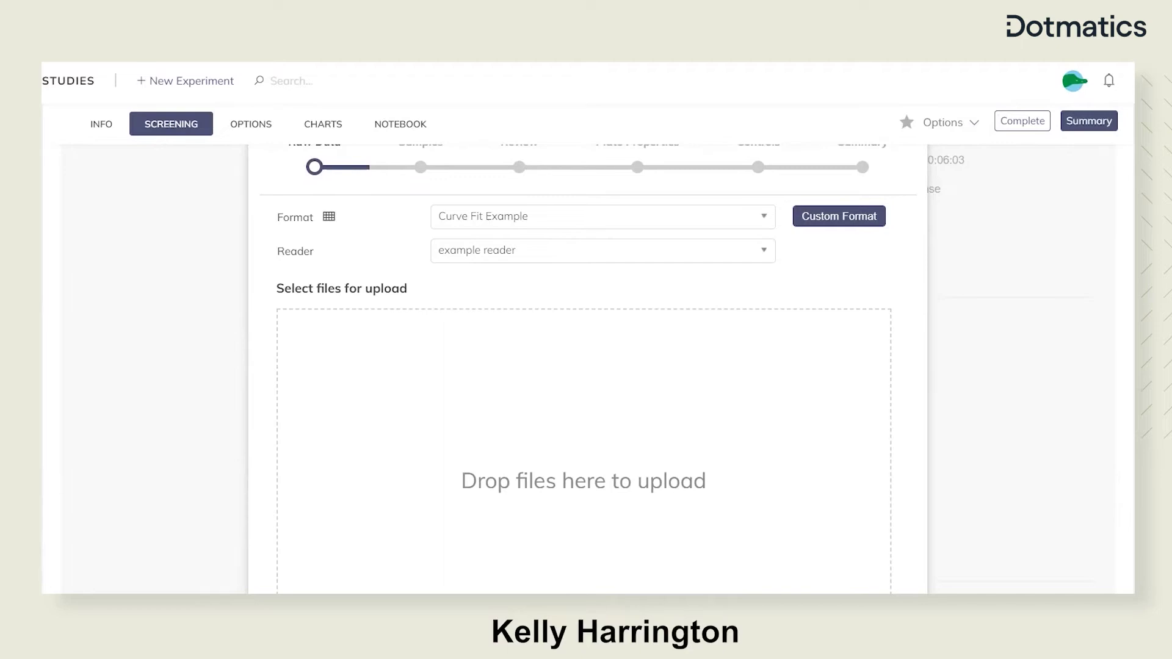
left_click_drag(208, 153, 581, 426)
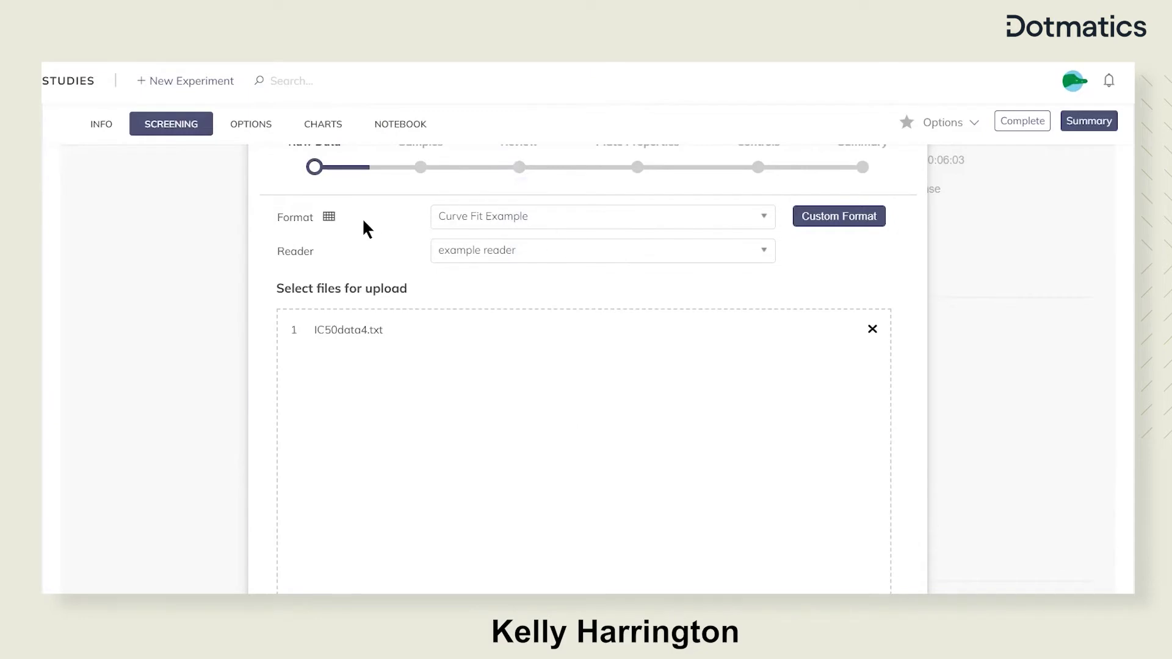
Preview the well layout of the Curve Fit Example plate format and proceed to the sample details.
left_click(330, 218)
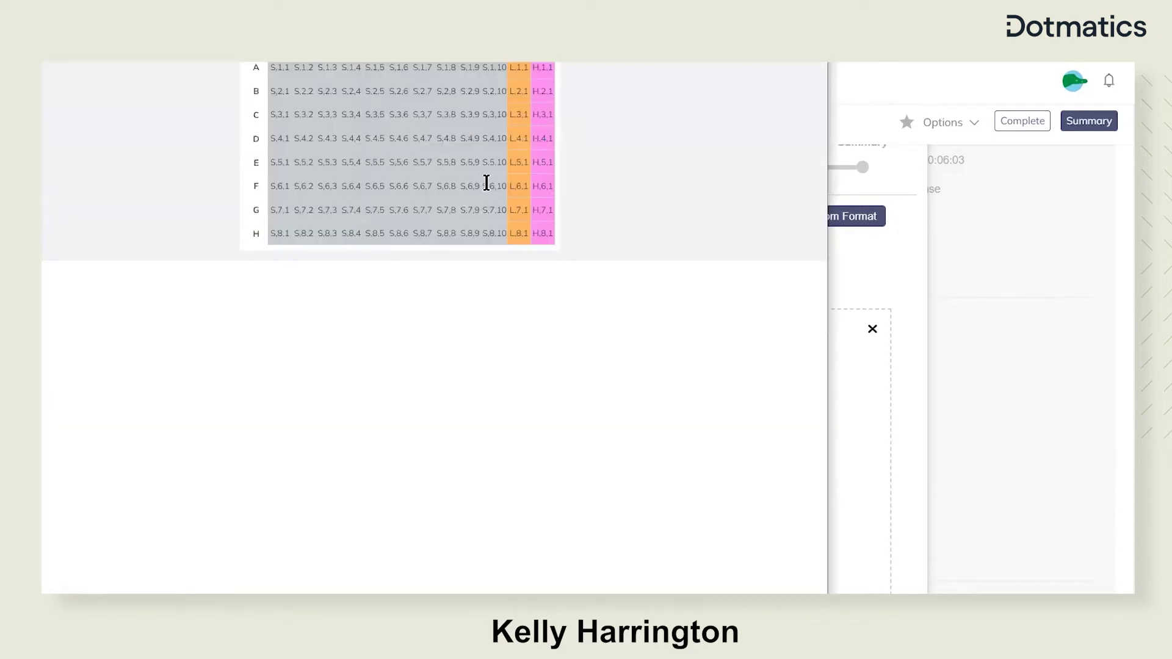
key("Escape")
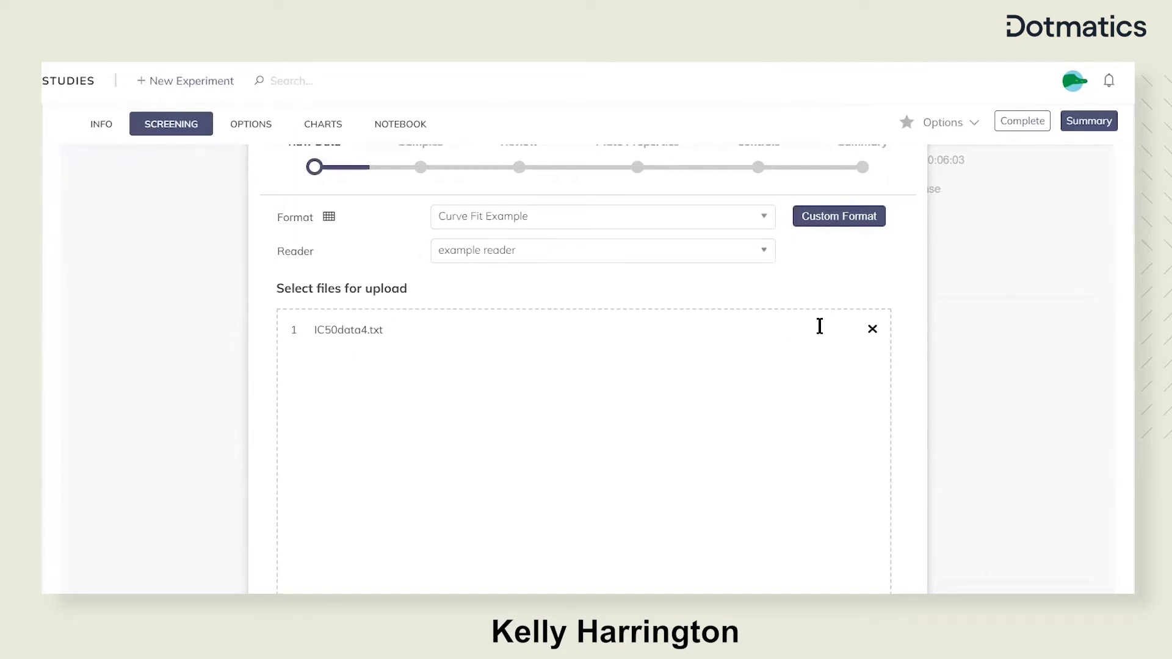
scroll(872, 342, "down", 5)
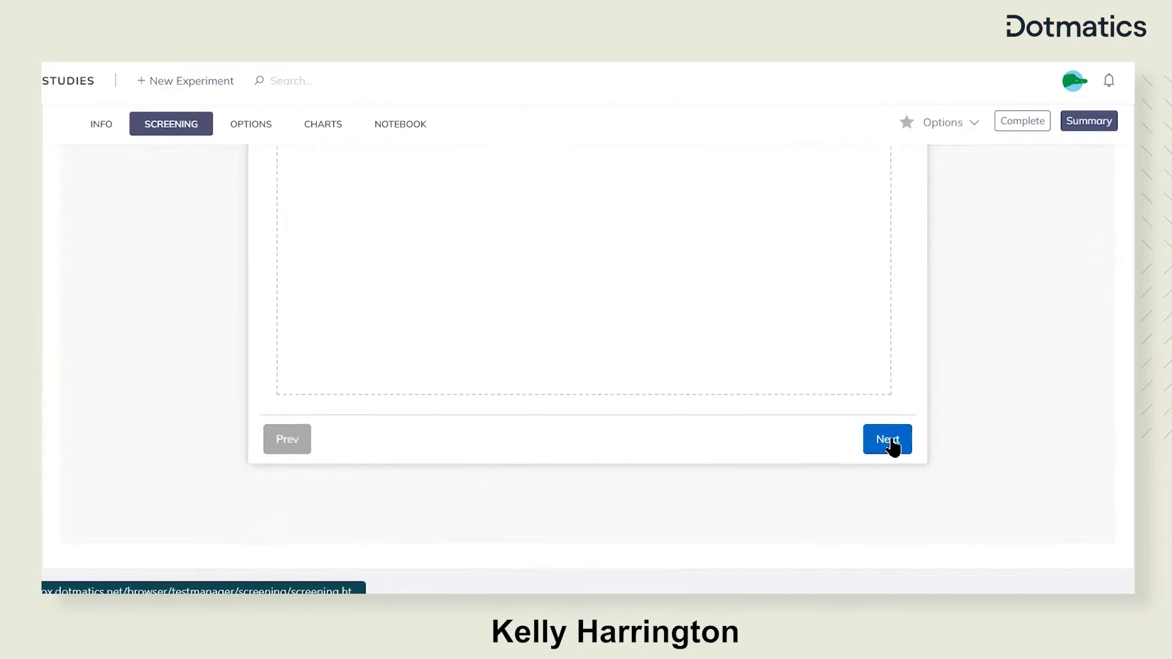
left_click(889, 441)
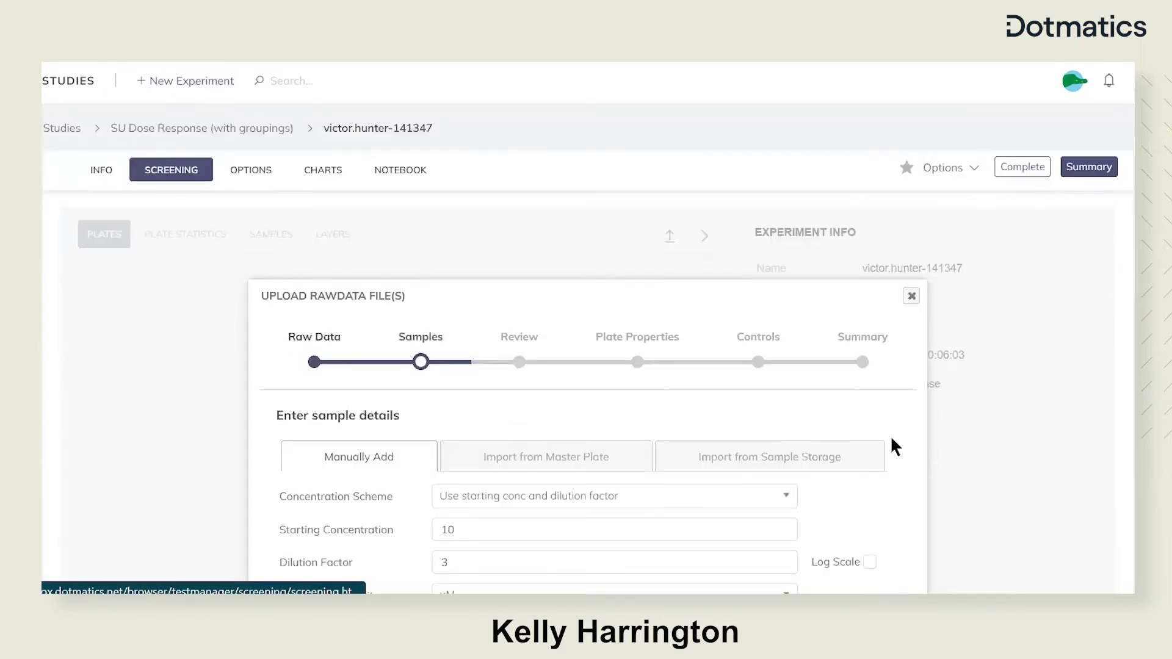
Check the concentration settings and sample list, and accept the sample details to advance to the plate review.
scroll(891, 439, "down", 3)
scroll(892, 439, "down", 2)
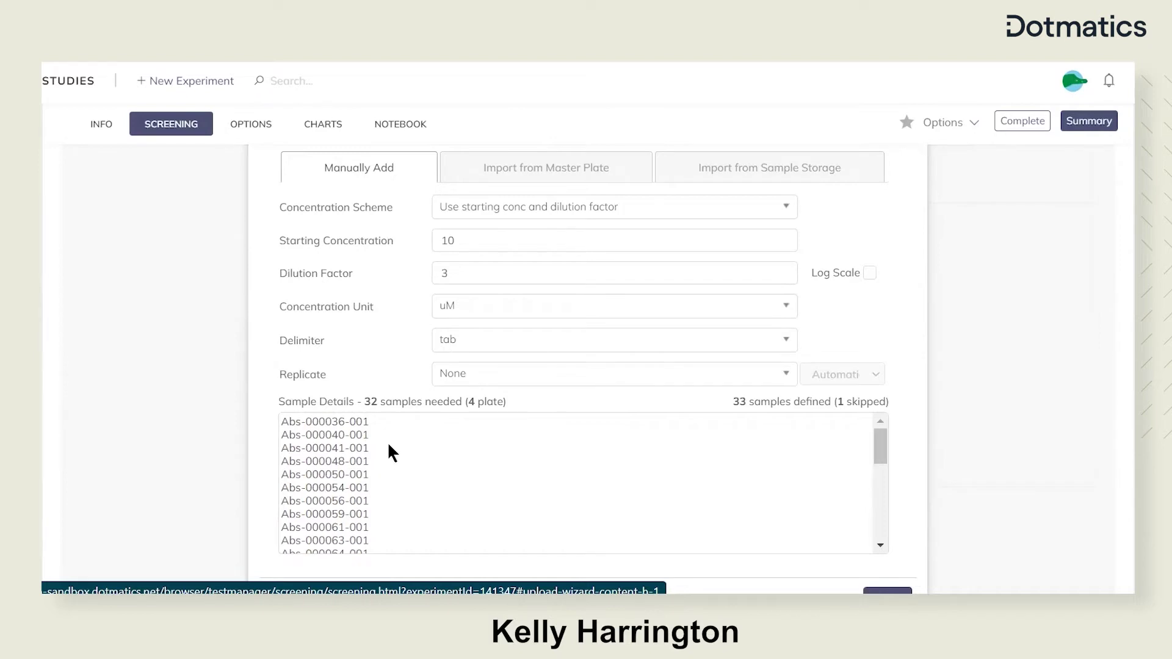
scroll(387, 441, "down", 2)
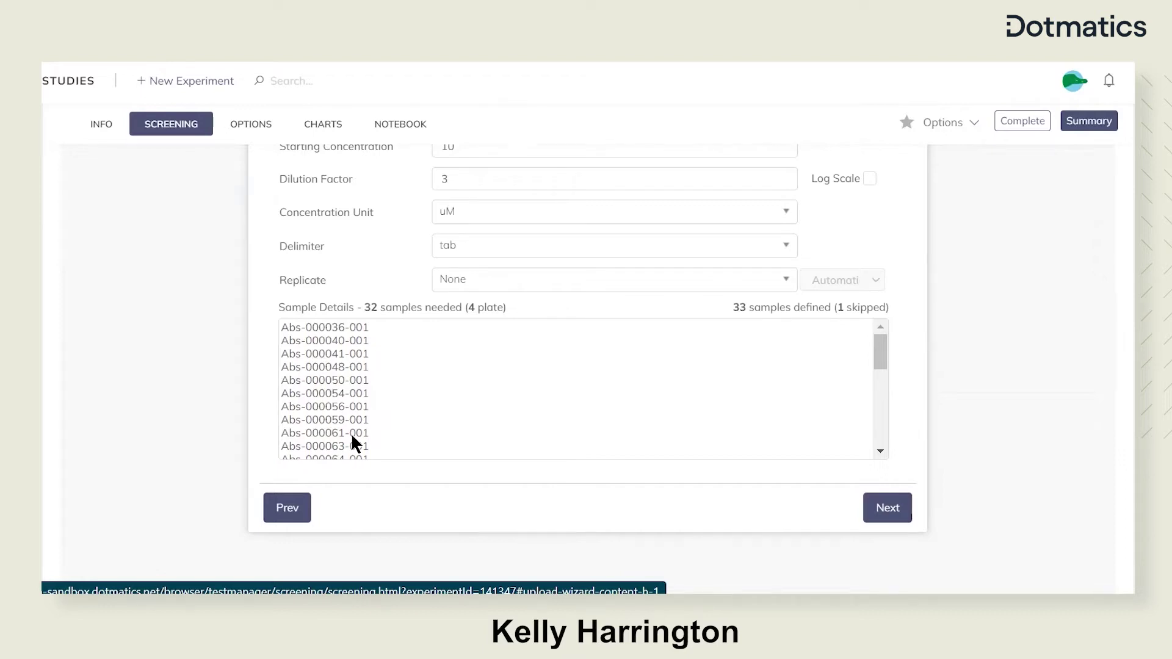
left_click(886, 516)
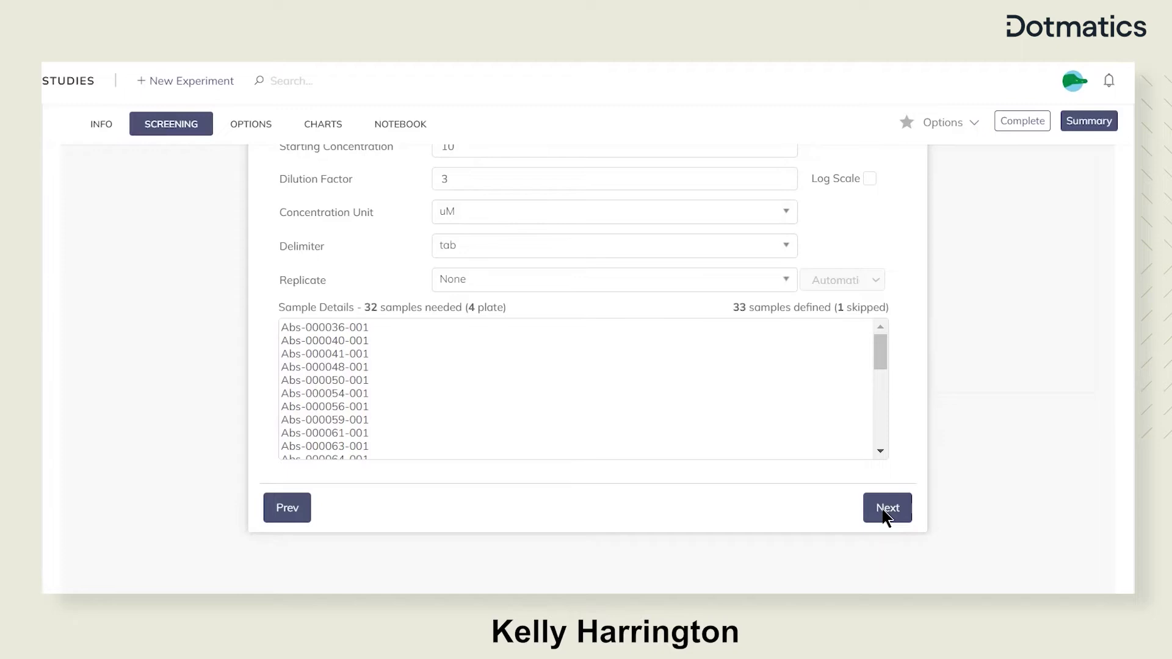
scroll(586, 335, "up", 4)
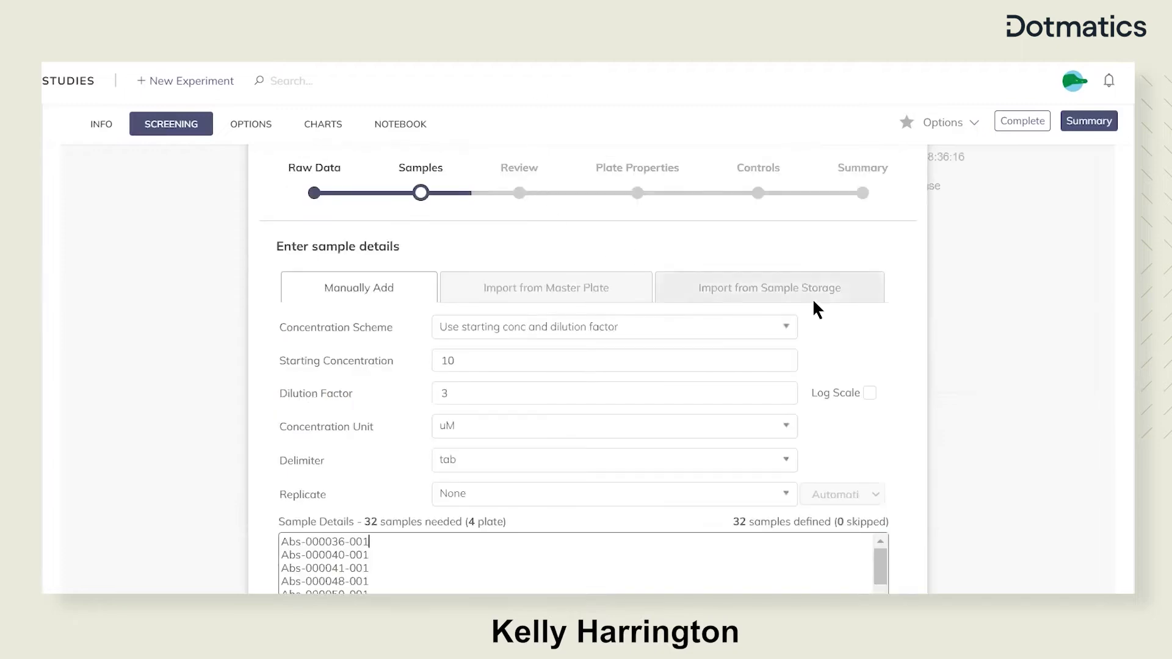
scroll(926, 373, "down", 5)
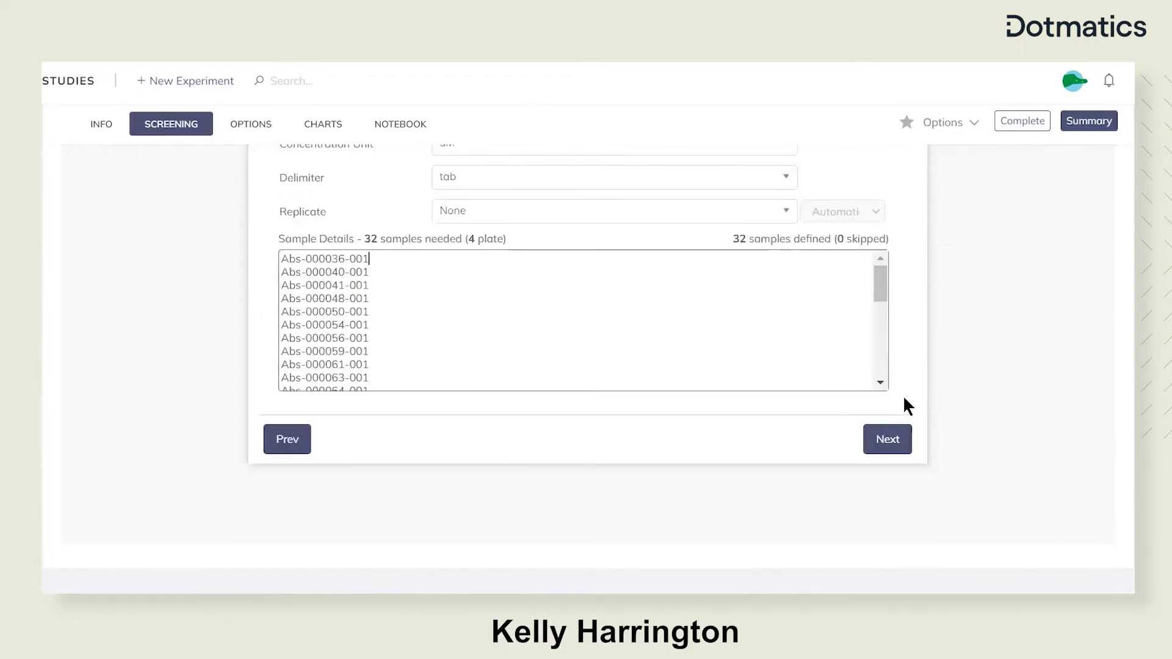
left_click(893, 437)
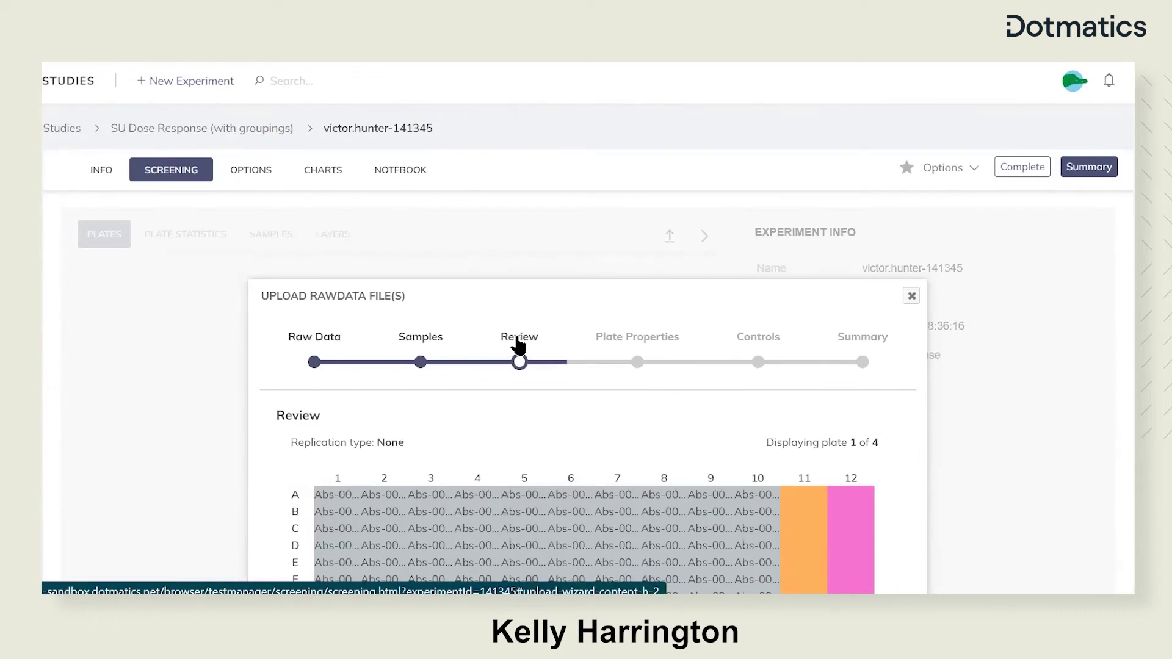
Inspect the samples assigned to the wells on successive plates and continue to the plate properties.
scroll(518, 346, "down", 2)
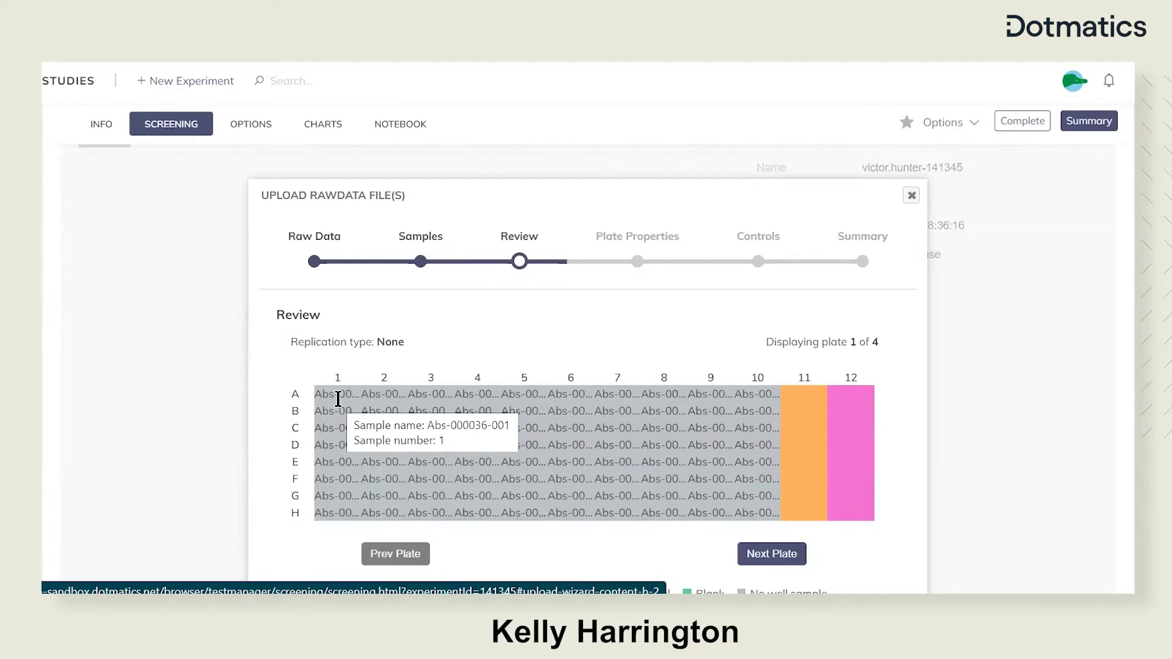
mouse_move(329, 445)
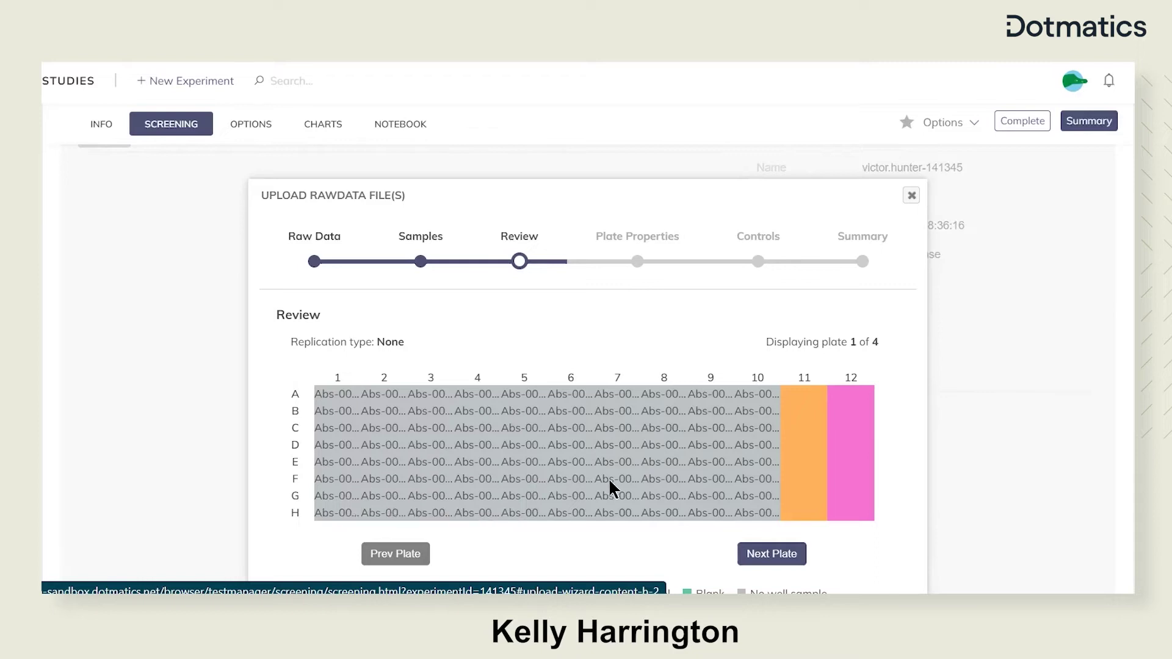
left_click(772, 560)
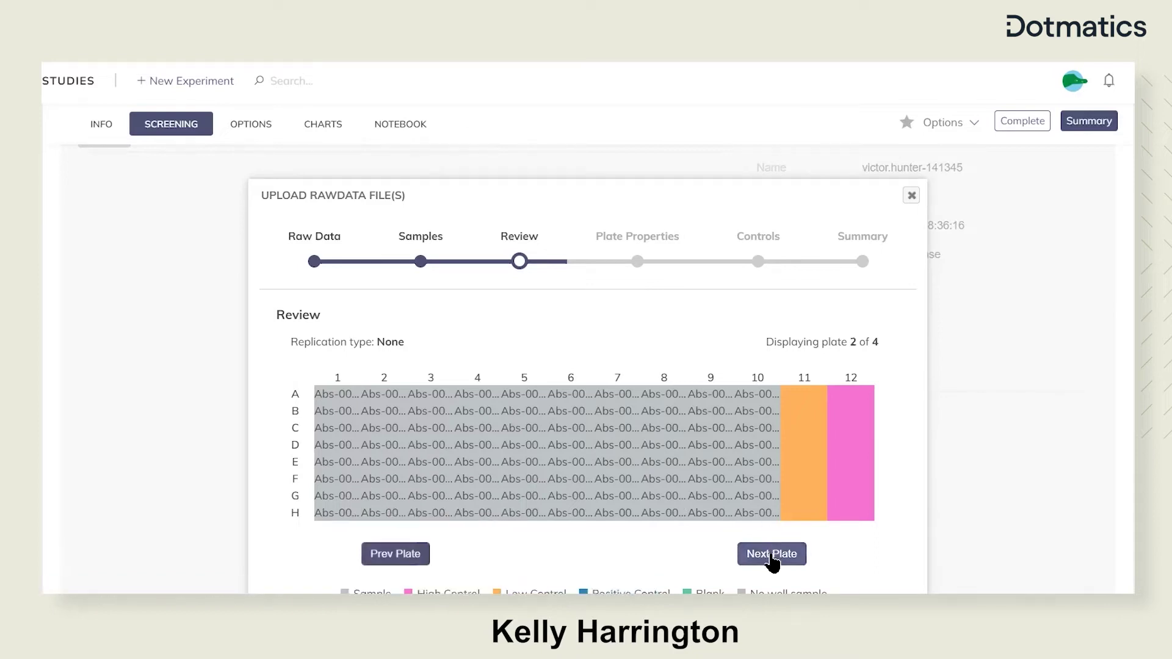
mouse_move(750, 478)
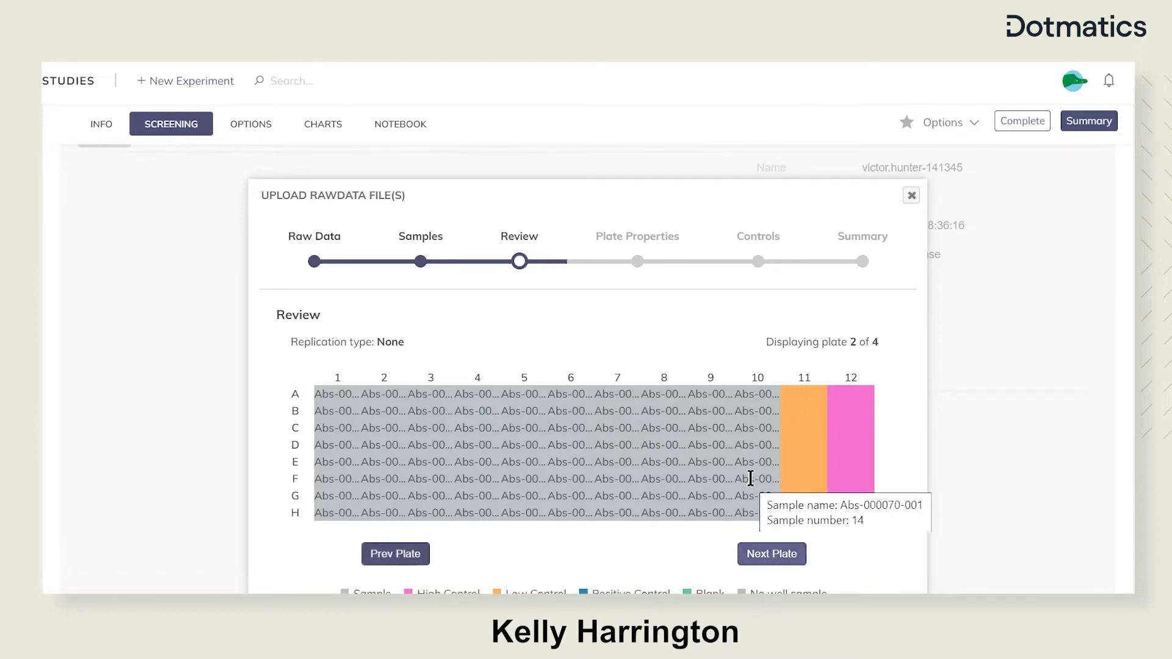
left_click(751, 553)
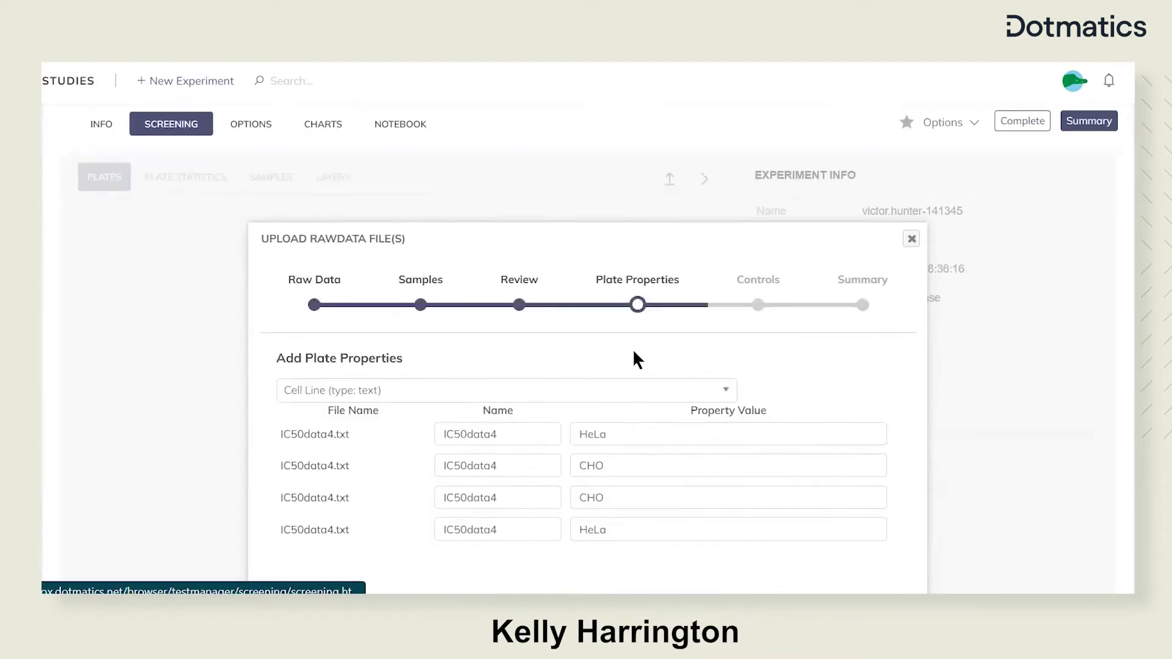
Compare the Cell Line property values with the plate blocks in the IC50data4 file in Notepad, and return to the upload wizard.
scroll(633, 353, "down", 2)
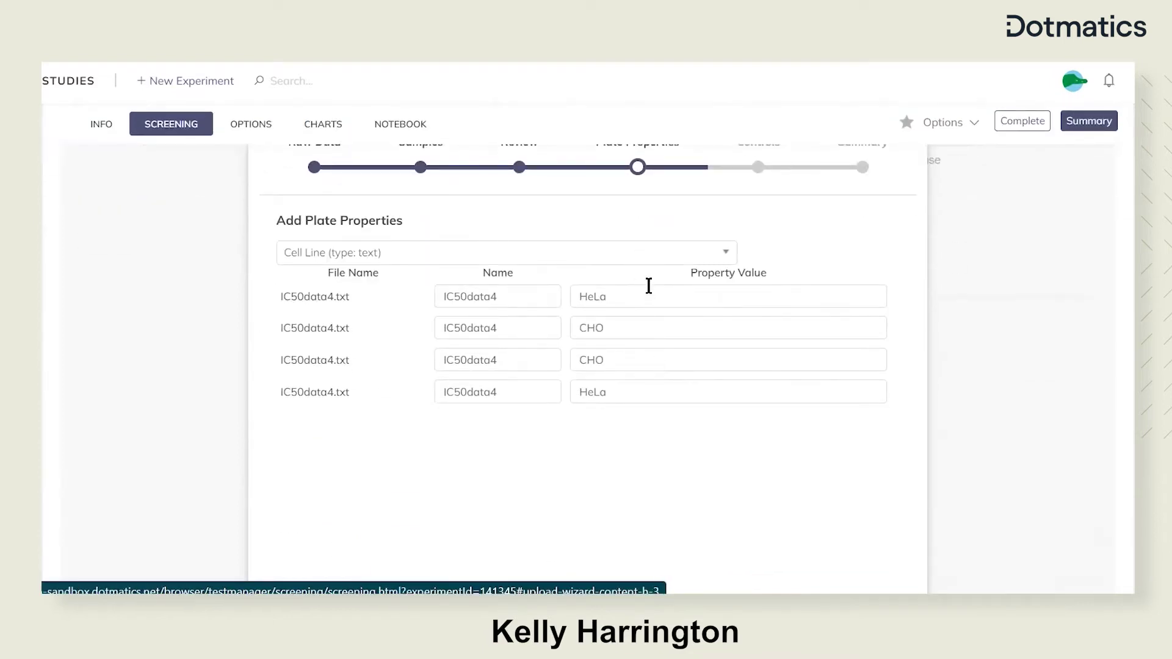
left_click(735, 544)
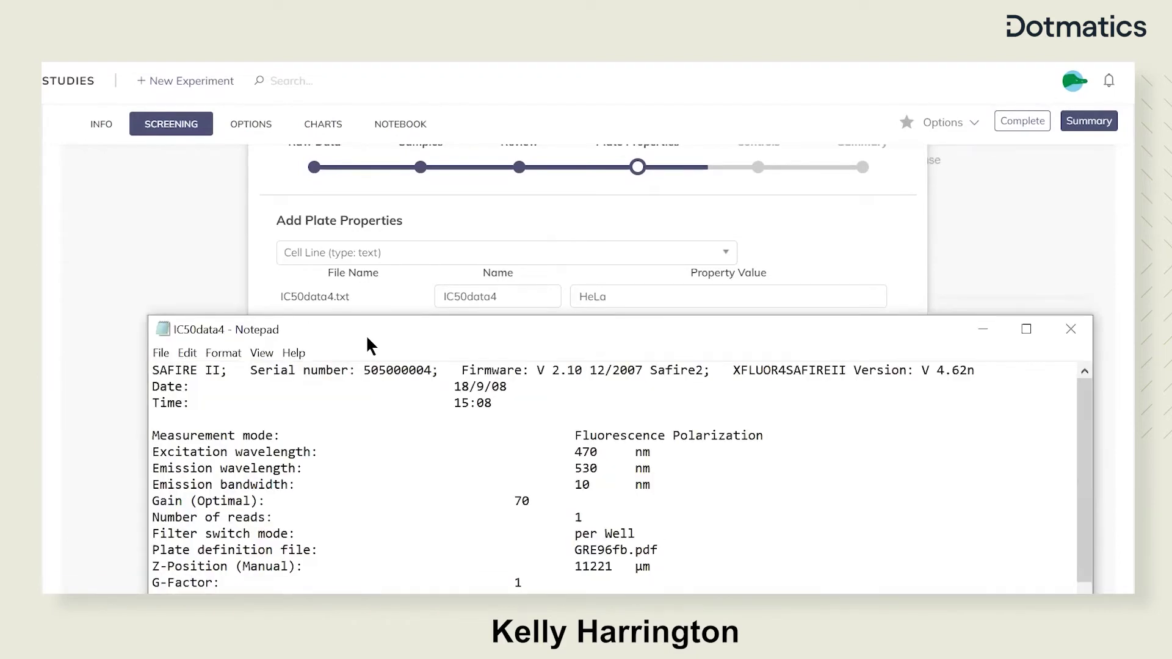
left_click_drag(553, 329, 786, 96)
left_click_drag(553, 412, 441, 402)
left_click(560, 414)
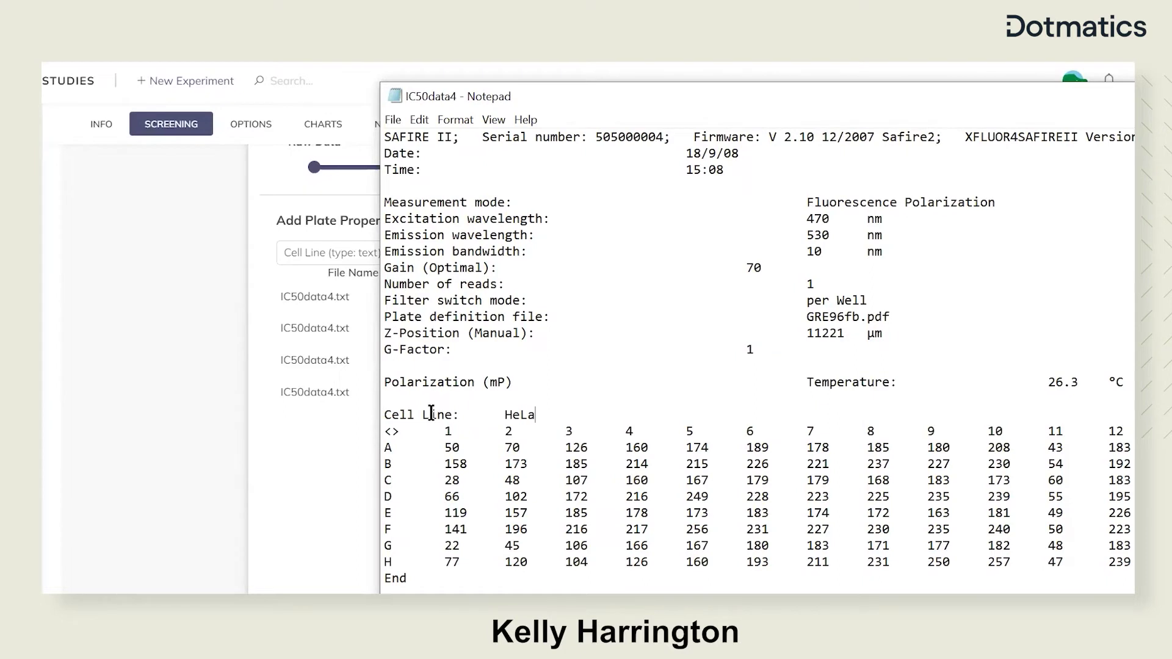
left_click_drag(600, 96, 594, 65)
scroll(652, 349, "down", 3)
scroll(653, 350, "down", 6)
scroll(652, 349, "down", 3)
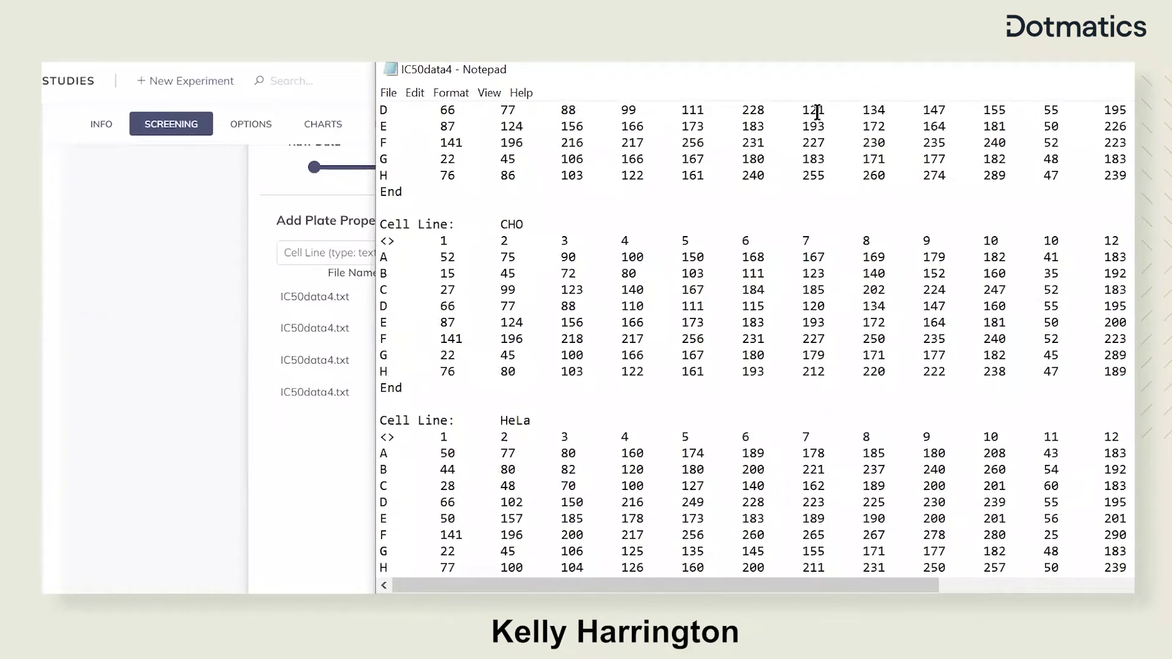
left_click_drag(878, 78, 803, 142)
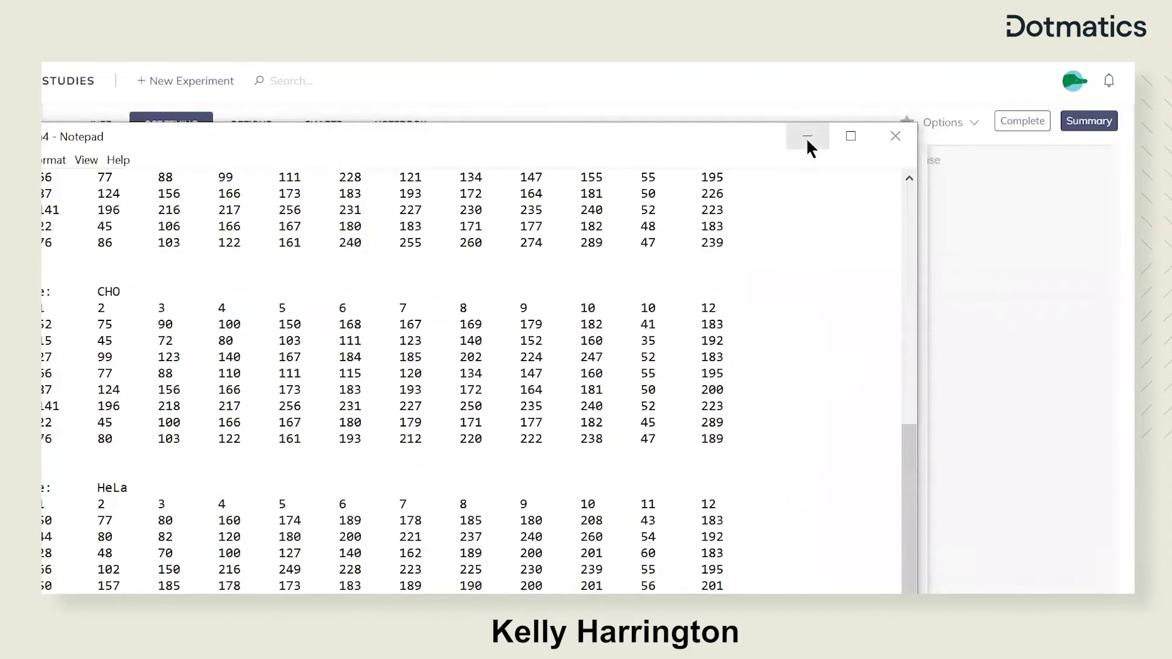
left_click(807, 137)
Accept the Cell Line plate properties and the existing control details to reach the upload summary.
scroll(870, 335, "up", 2)
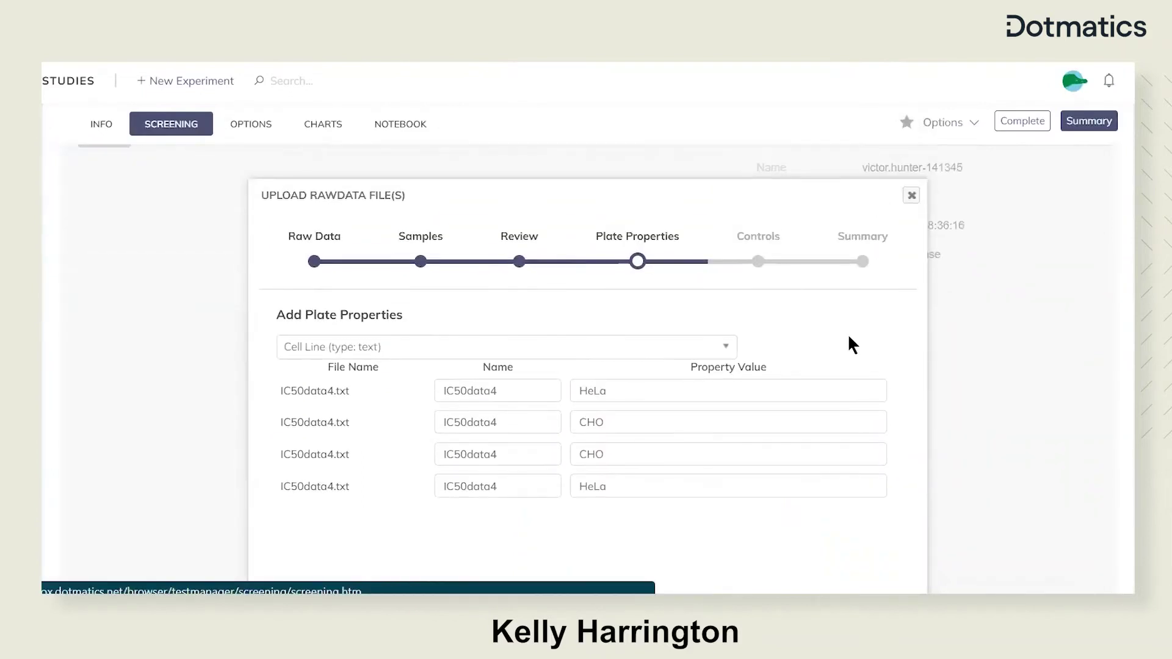
scroll(759, 305, "down", 4)
left_click(883, 568)
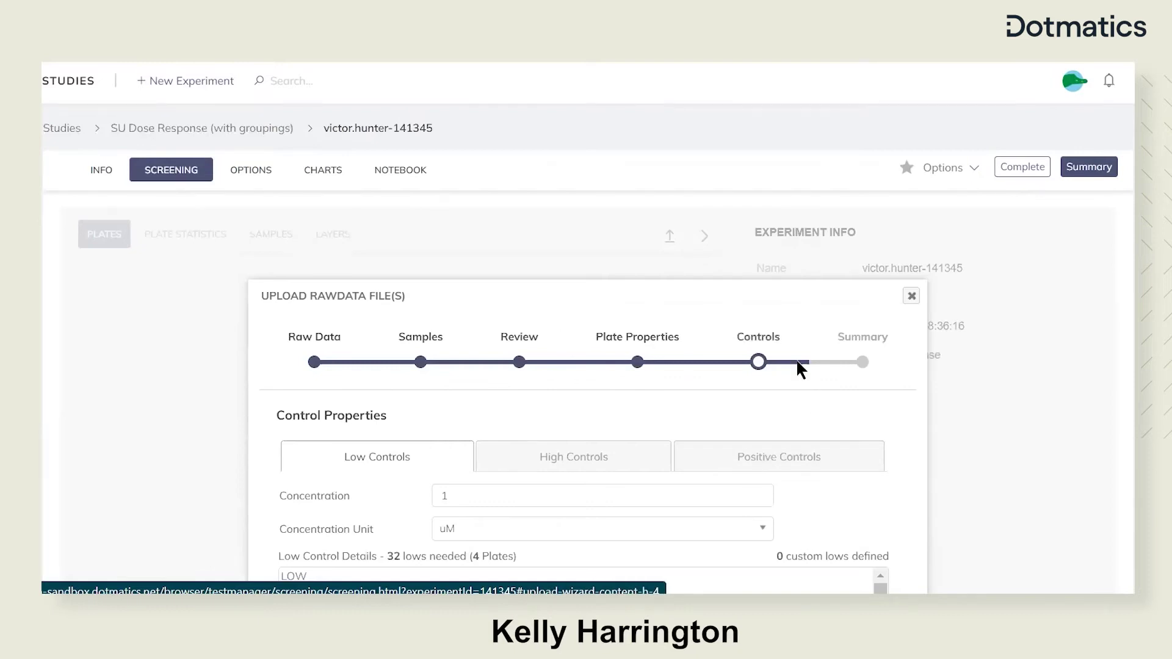
scroll(798, 362, "down", 3)
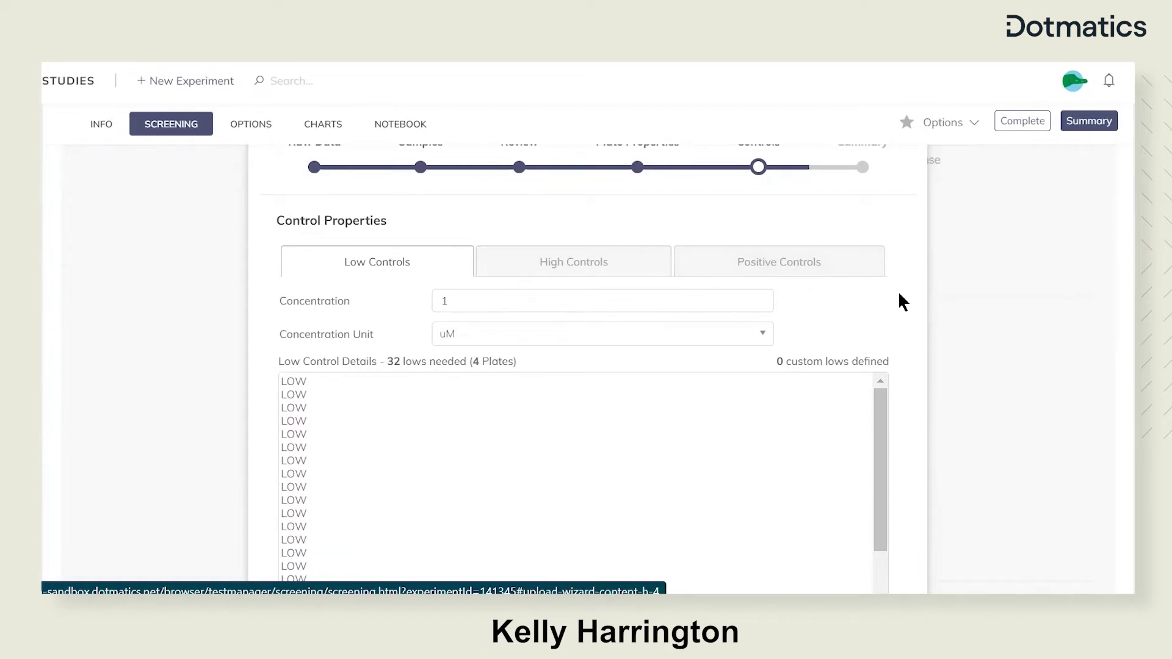
scroll(901, 291, "down", 4)
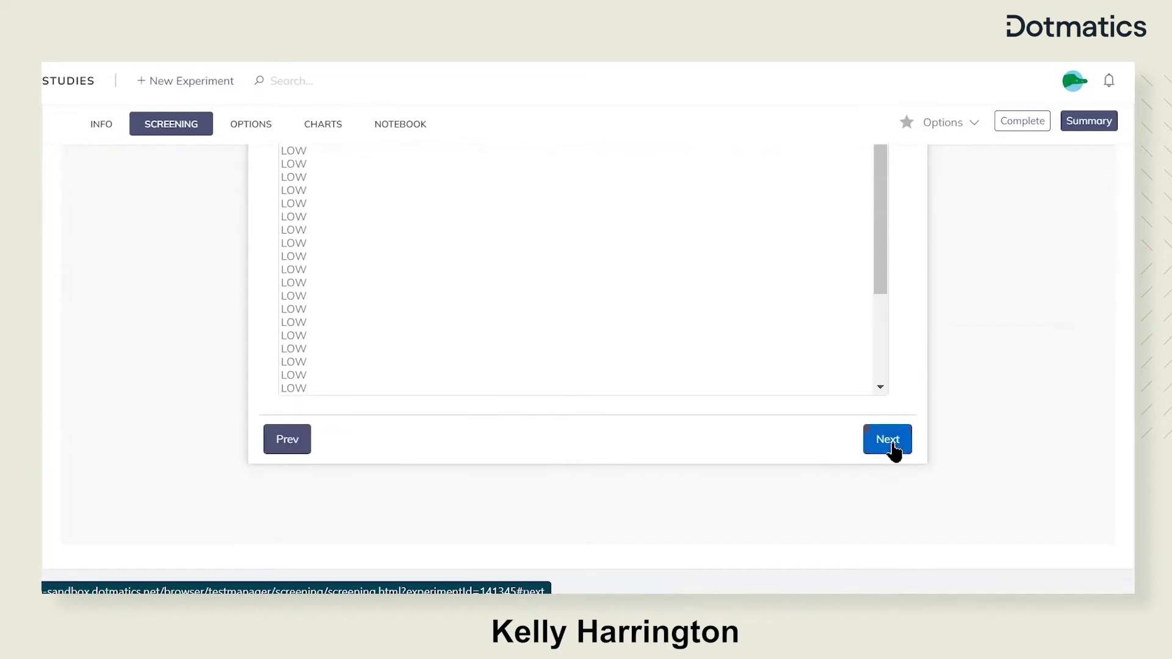
left_click(893, 450)
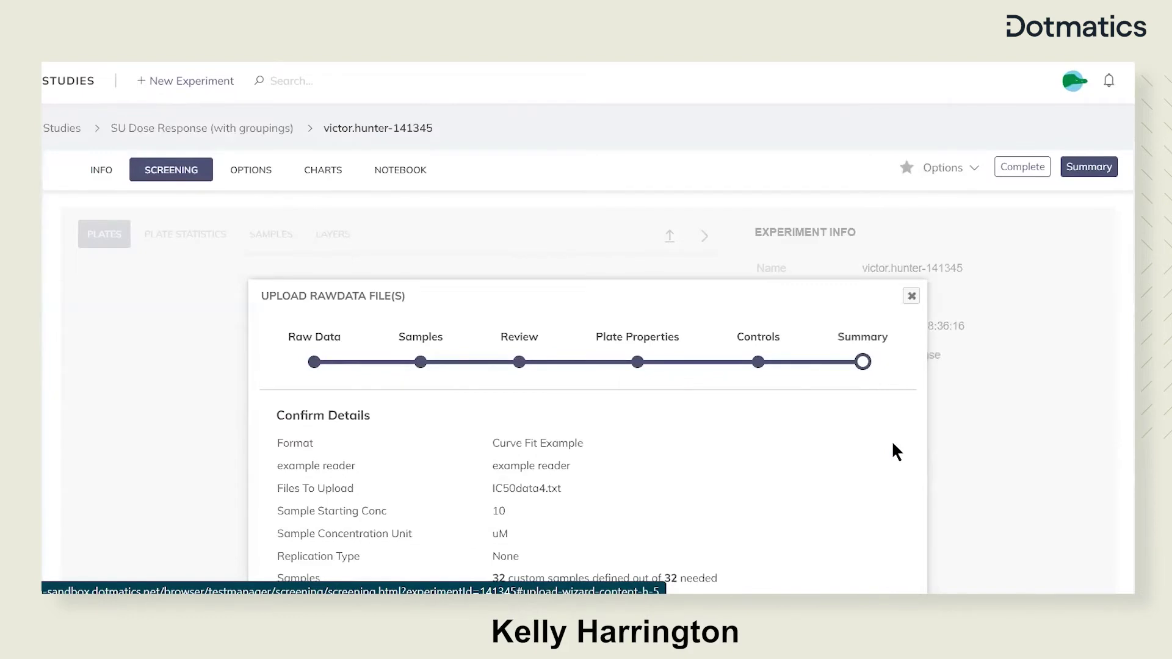
Finish the raw data upload from the confirmed details and open the detailed well view of IC50data4 plate 2.
scroll(893, 444, "down", 5)
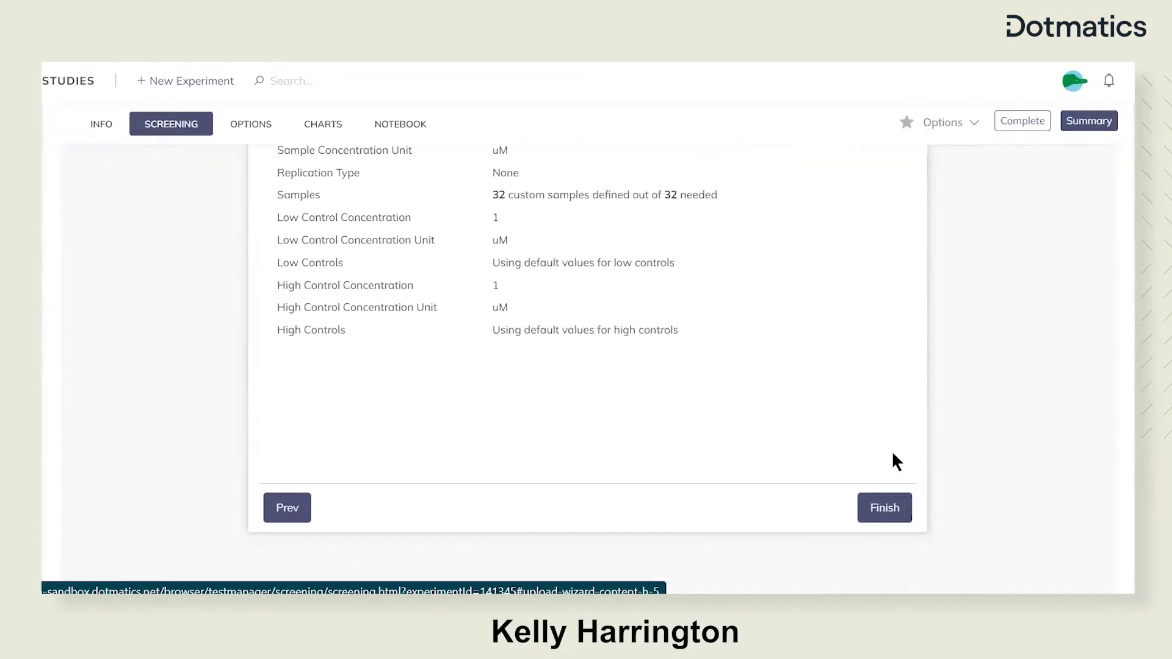
left_click(888, 510)
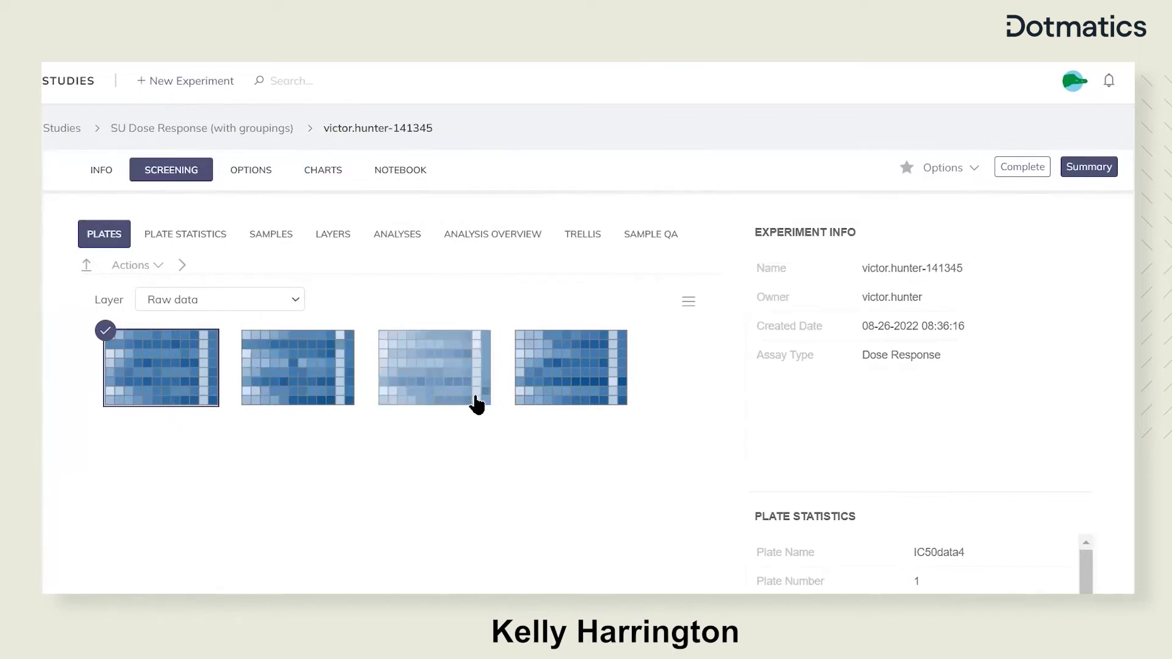
left_click(168, 385)
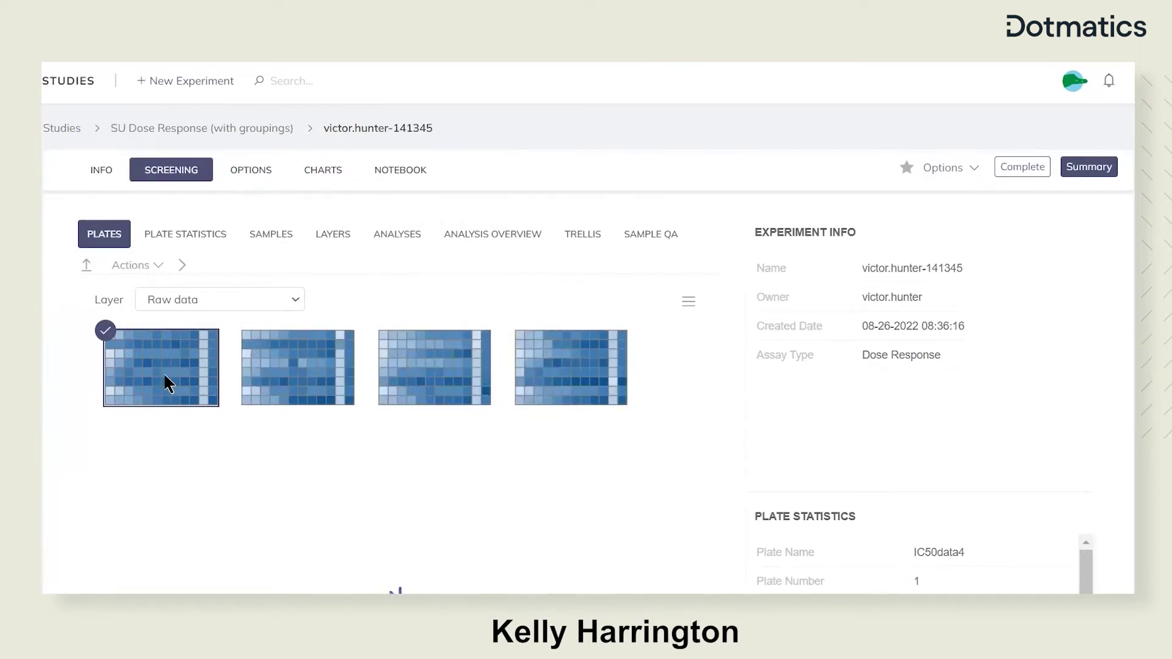
left_click_drag(230, 419, 336, 322)
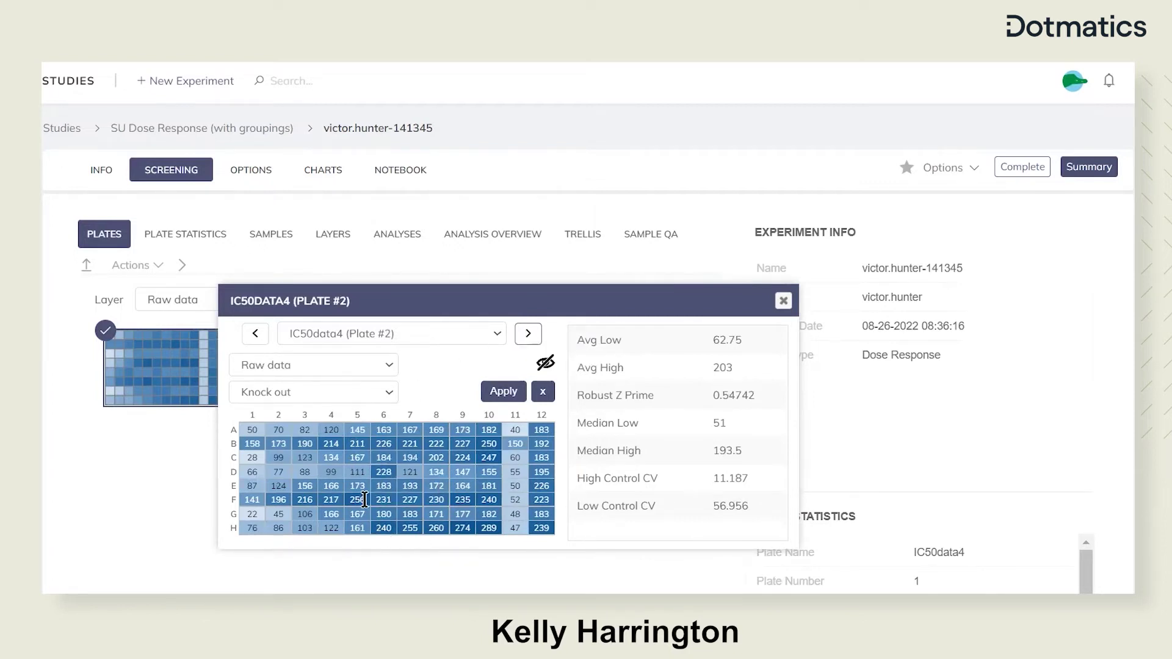
Knock out well D6 on plate 2 and check the available knock-out and knock-in scopes.
left_click(386, 472)
left_click(505, 393)
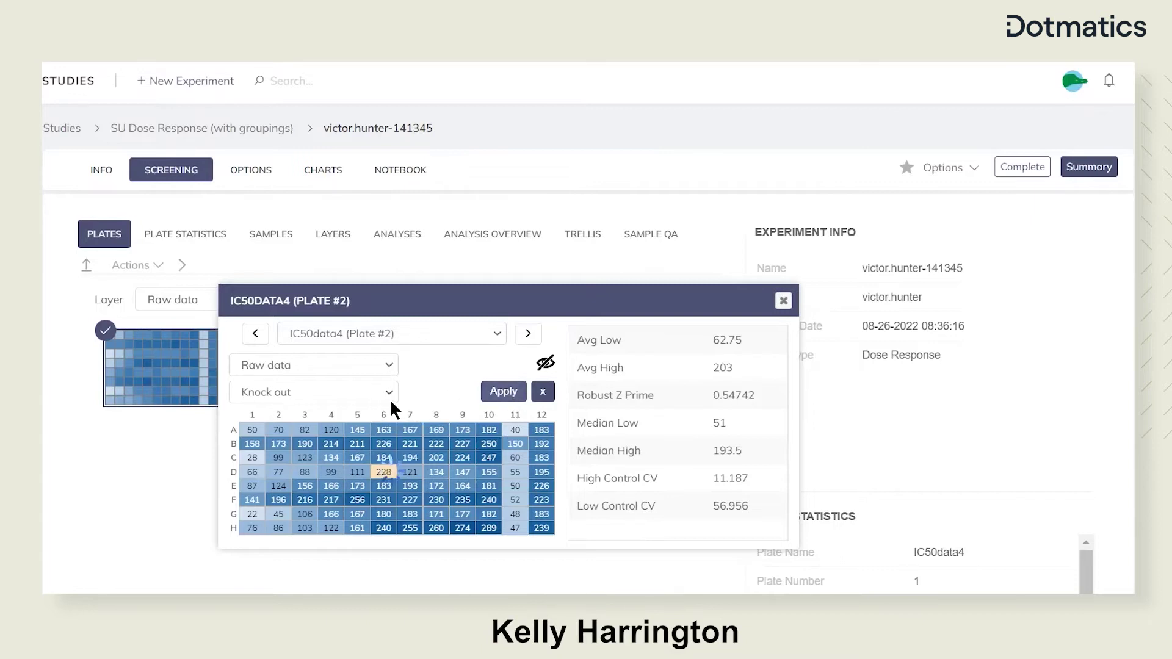
left_click(350, 398)
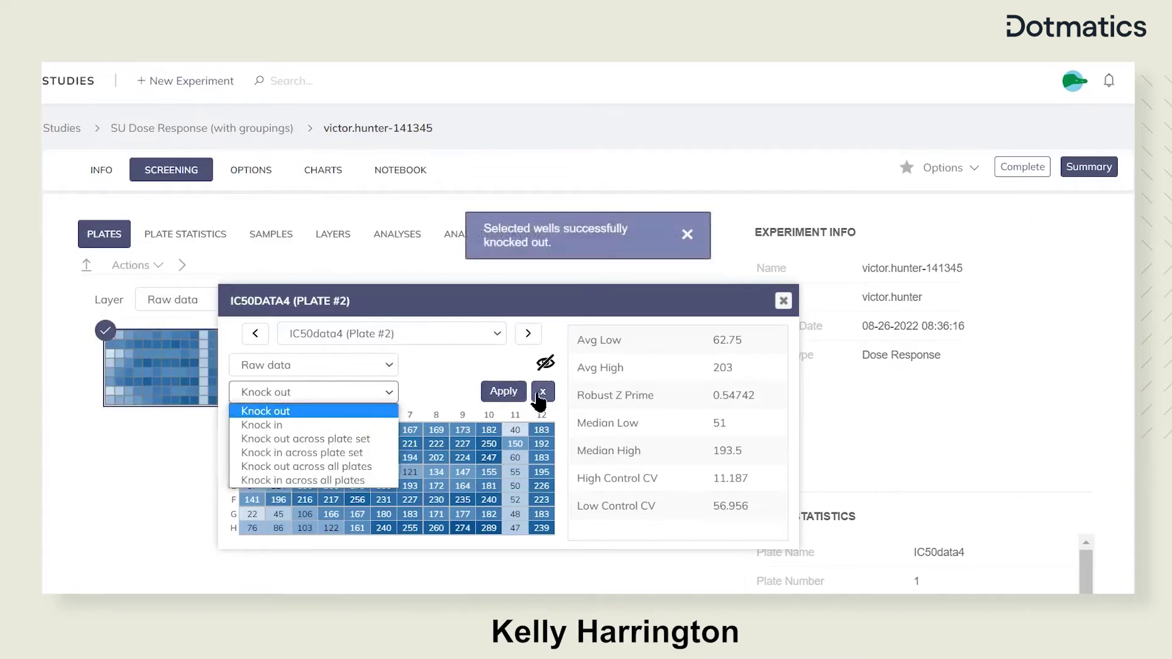
left_click(486, 366)
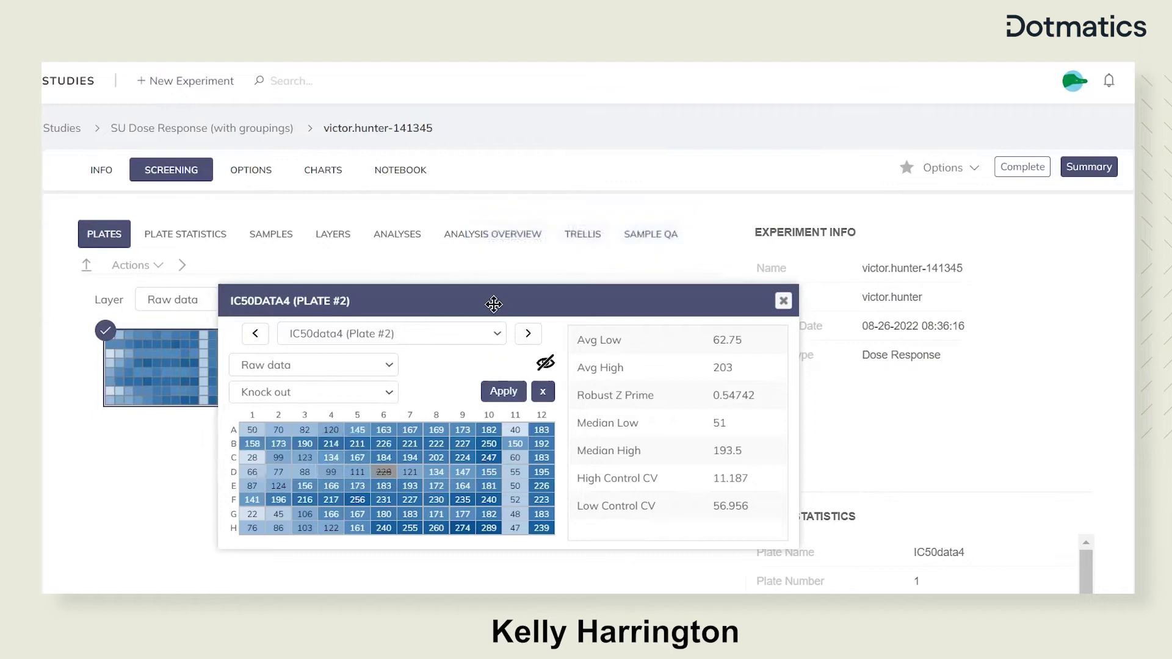
Knock out wells B2 to B10, F9, F4 and D3 on plate 2, and close the plate view.
left_click_drag(276, 440, 487, 444)
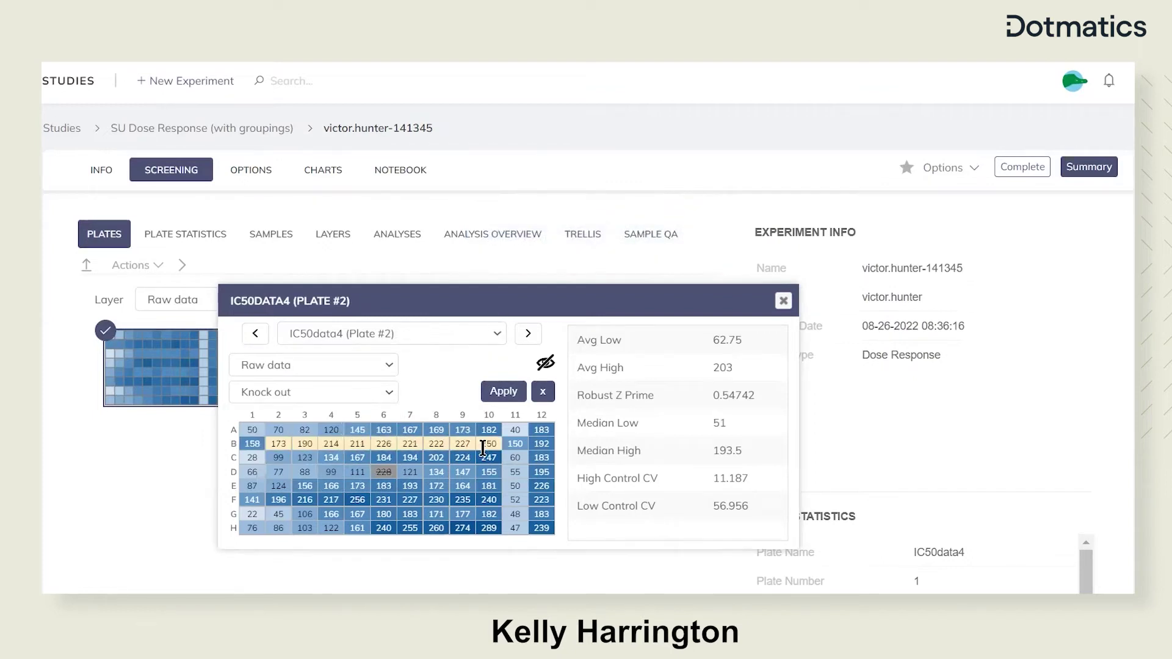
left_click(464, 501)
left_click(324, 500)
left_click(304, 472)
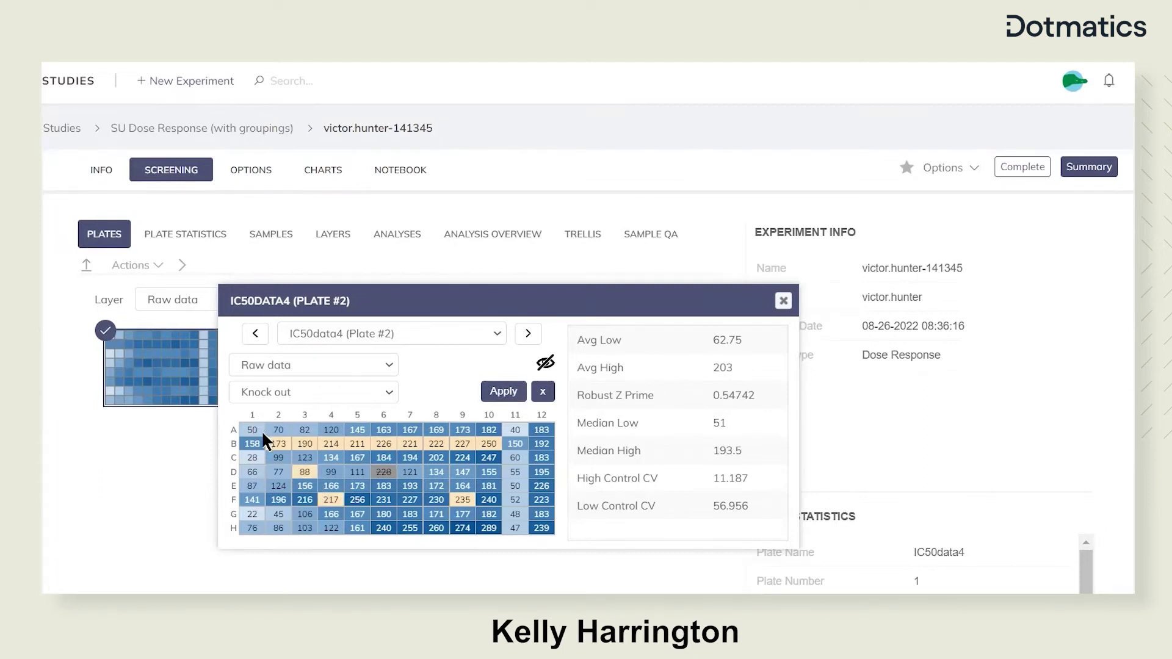
left_click(503, 391)
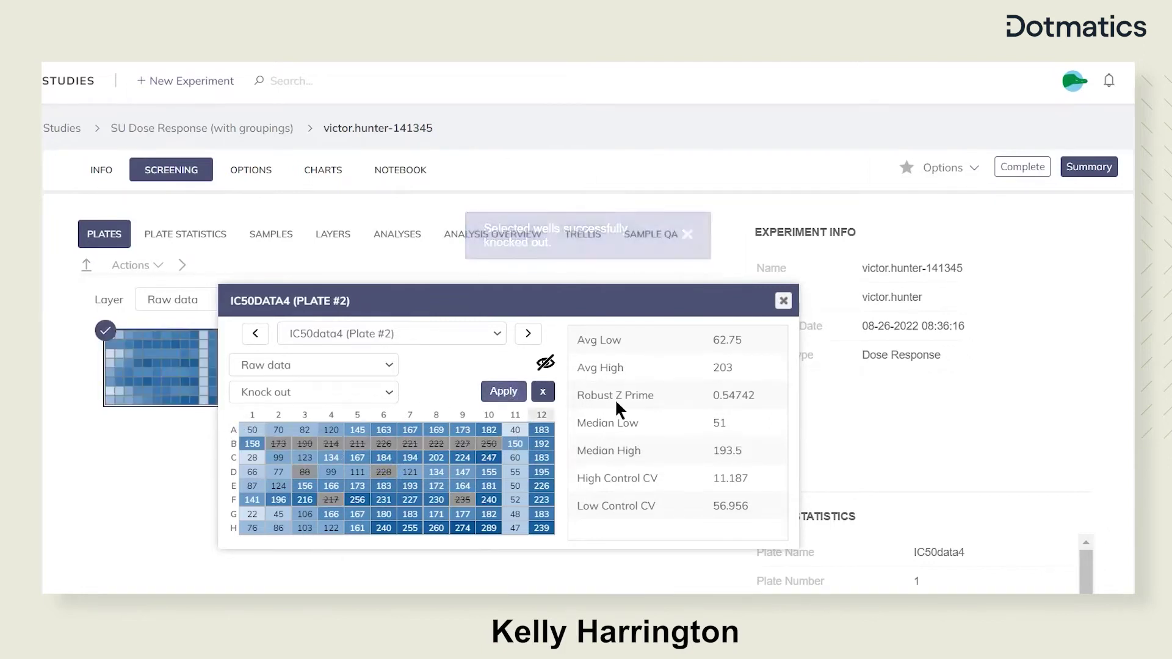
left_click(784, 301)
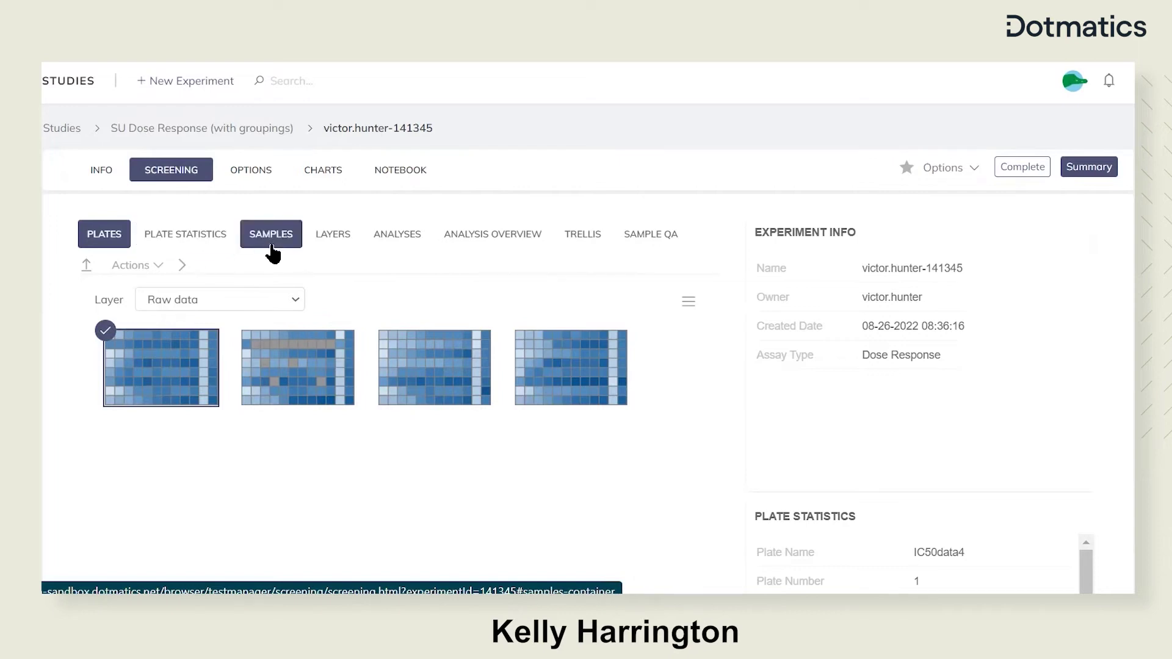
Examine the raw data layer's well rows for cell line, concentration and knockout status.
left_click(346, 241)
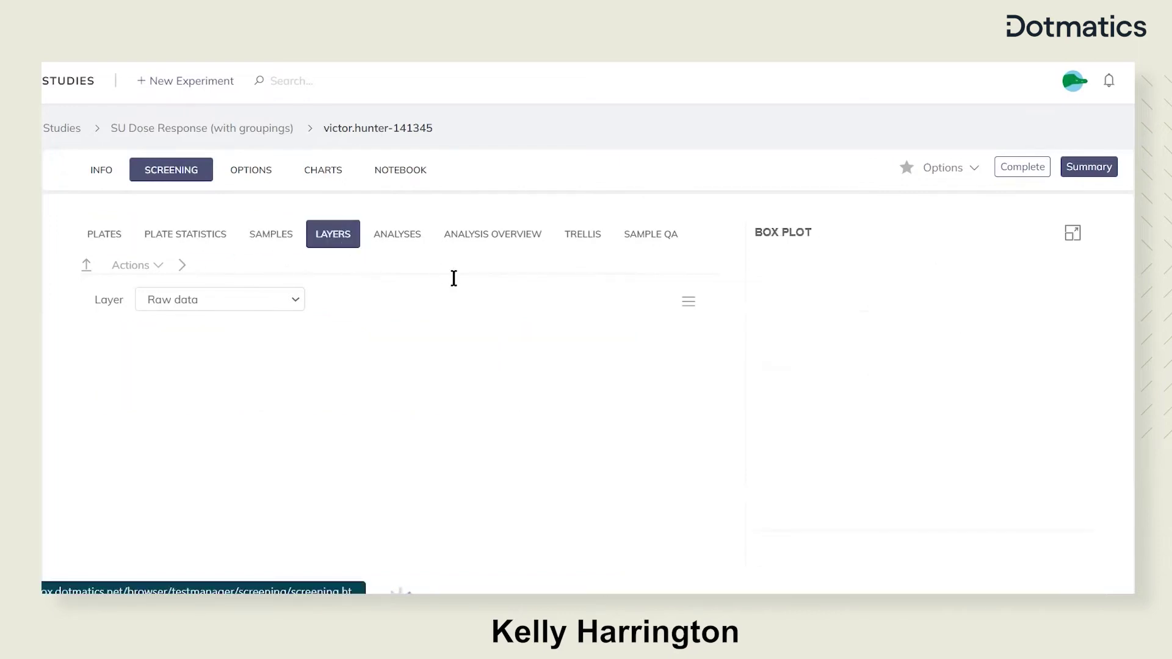
scroll(473, 287, "down", 2)
scroll(591, 342, "up", 2)
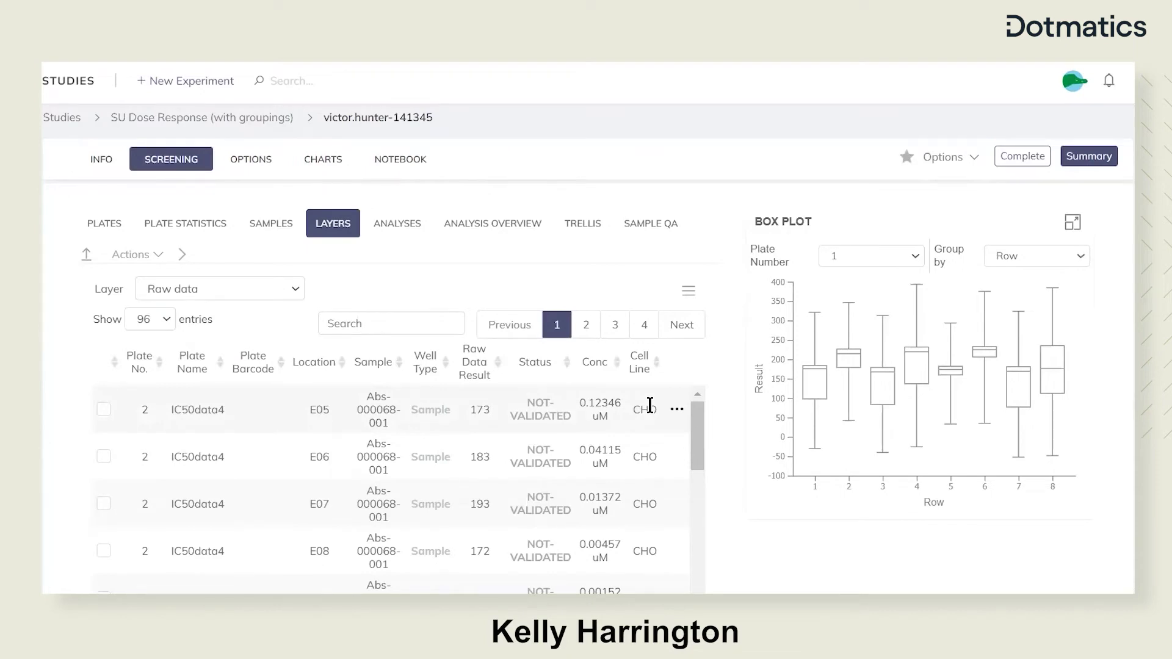
scroll(639, 426, "down", 8)
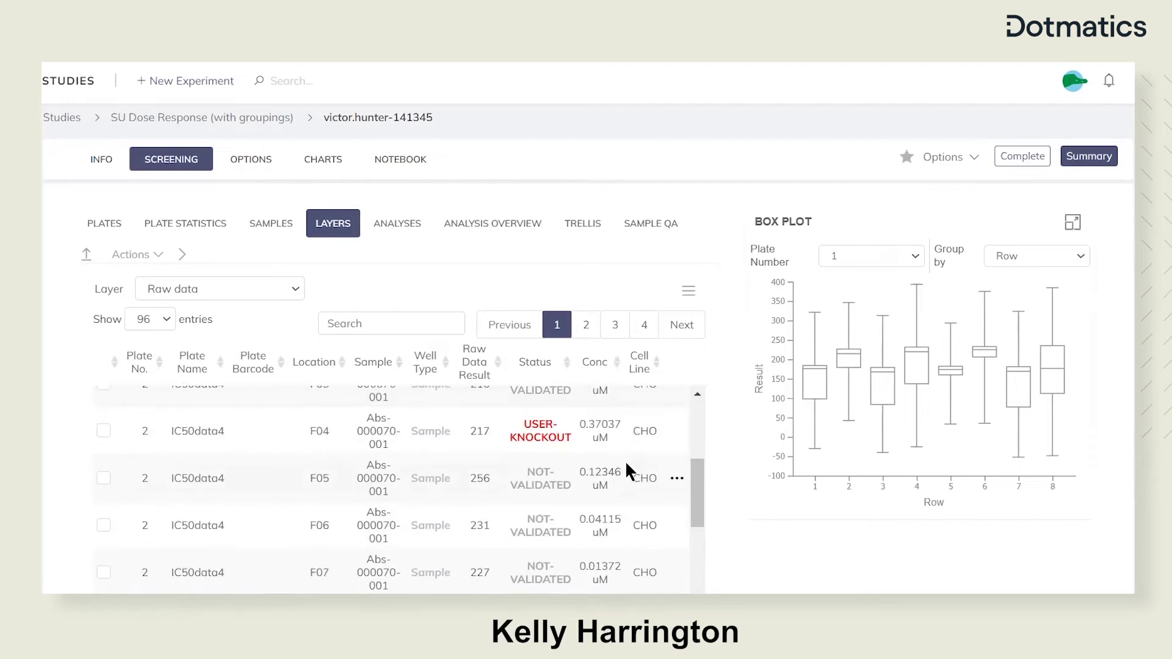
Open the IC50 analysis results and examine their fit values, status and classification.
left_click(385, 236)
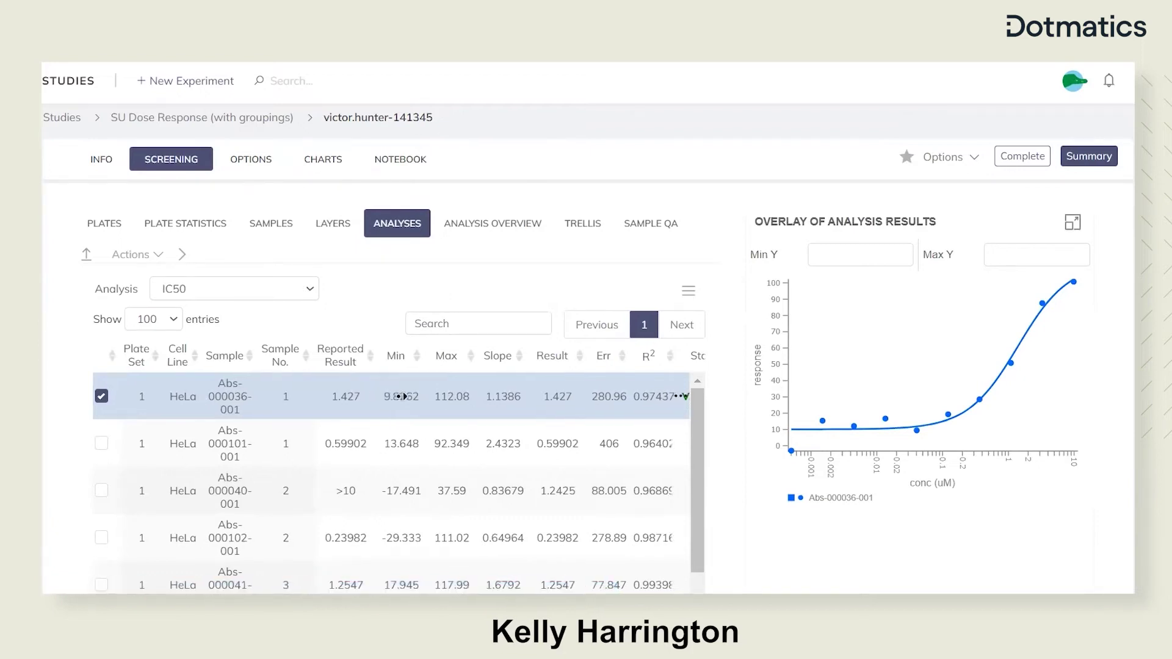
scroll(409, 395, "right", 2)
scroll(415, 396, "right", 5)
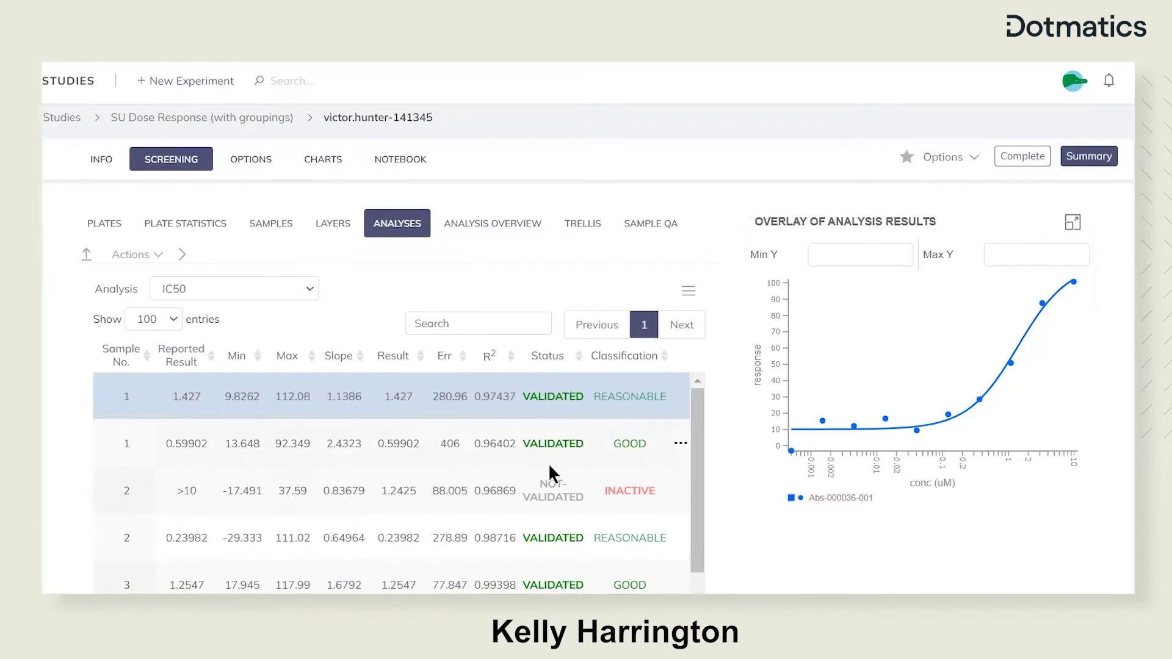
Update the status of all IC50 analysis results to VALIDATED.
left_click(689, 291)
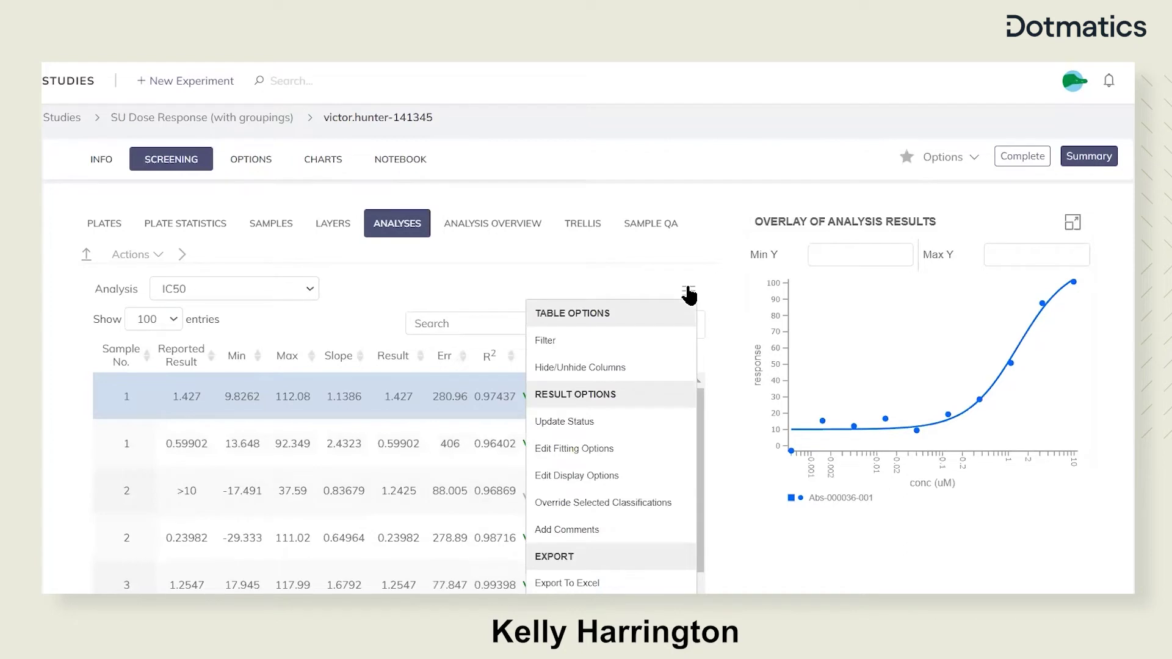
left_click(597, 424)
left_click_drag(590, 377, 714, 251)
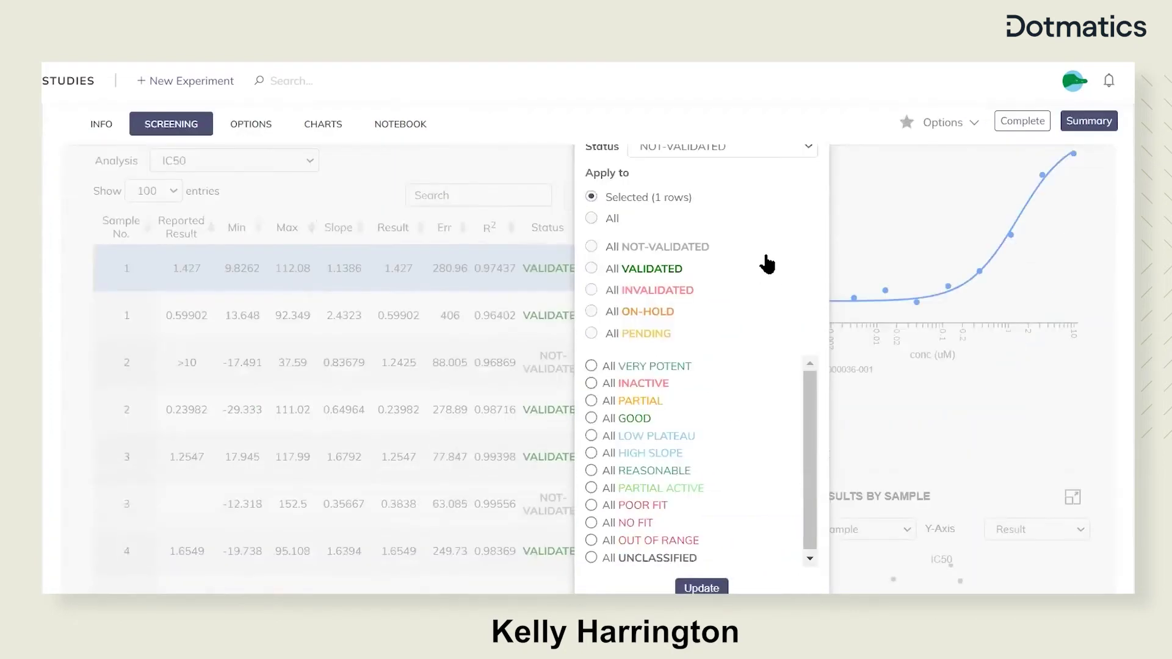
left_click(792, 292)
left_click(733, 316)
left_click(592, 359)
scroll(757, 378, "down", 5)
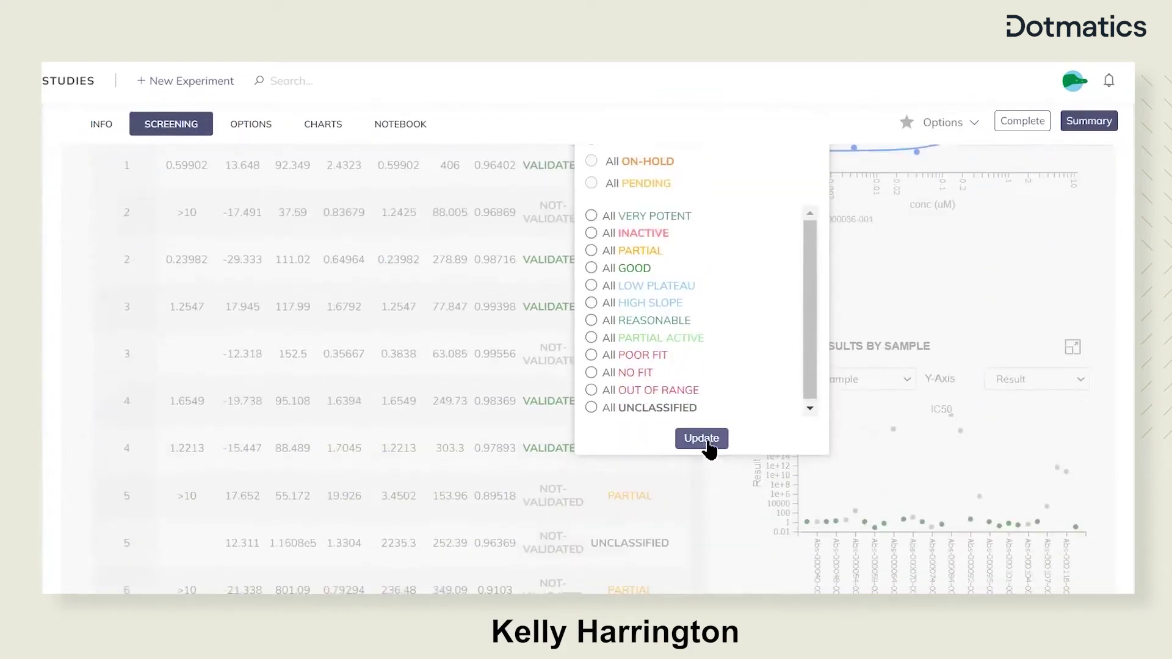
left_click(702, 438)
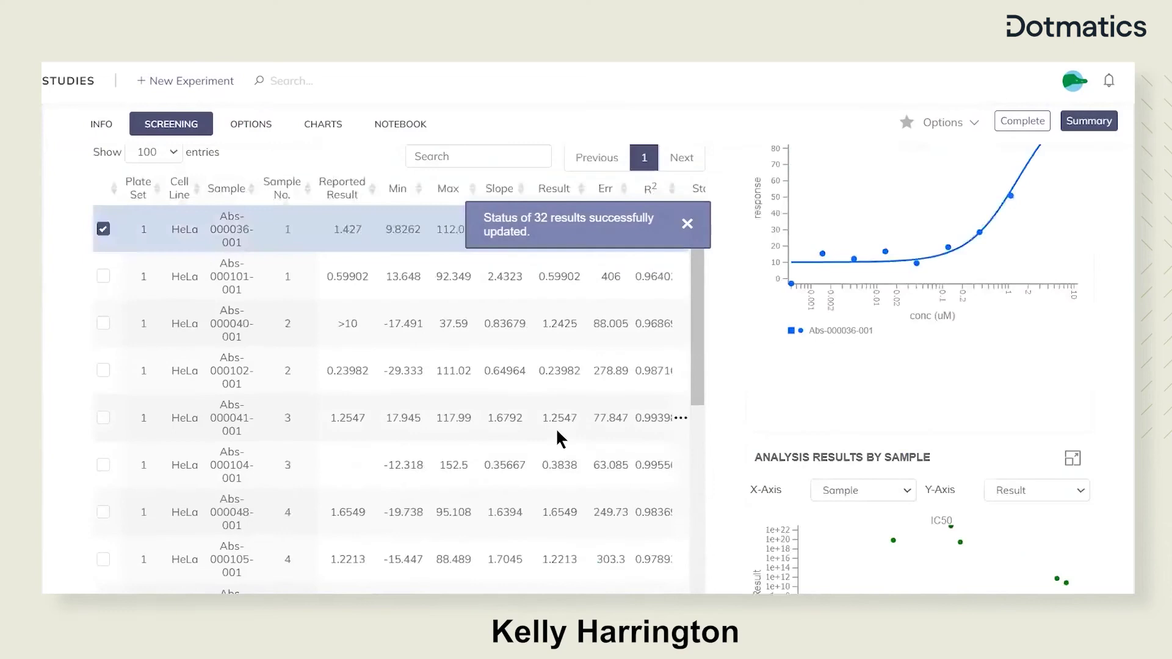
Check the results' status and classification, and knock out the lowest-concentration point on the Abs-000036-001 curve.
scroll(543, 427, "up", 3)
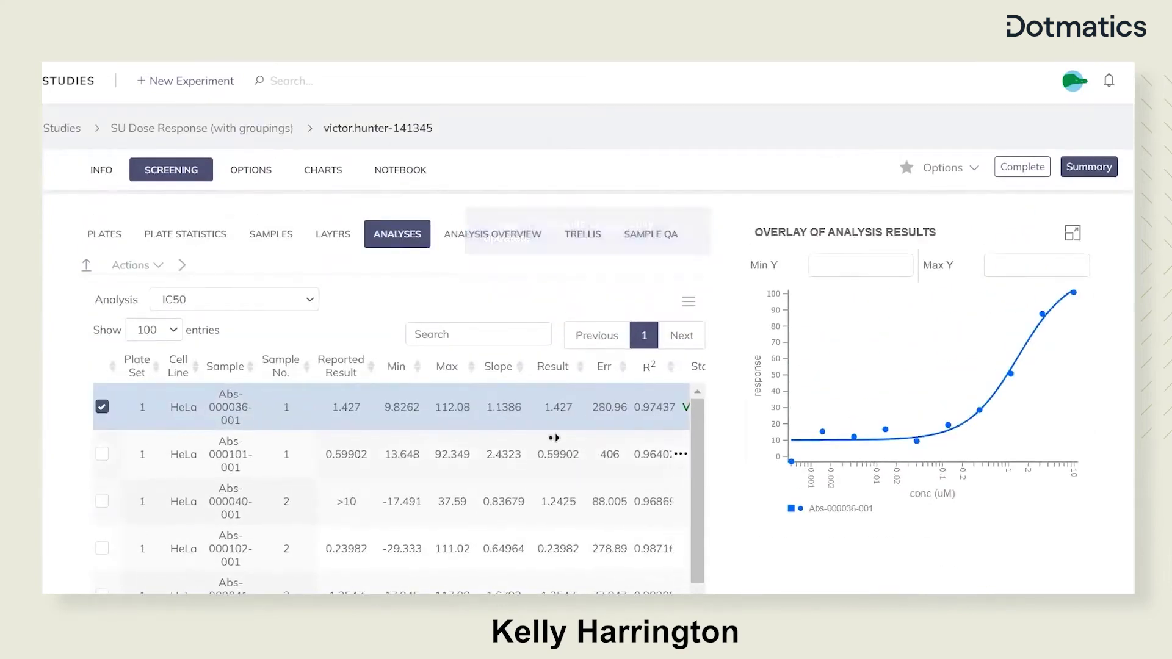
scroll(583, 439, "right", 2)
scroll(583, 439, "right", 5)
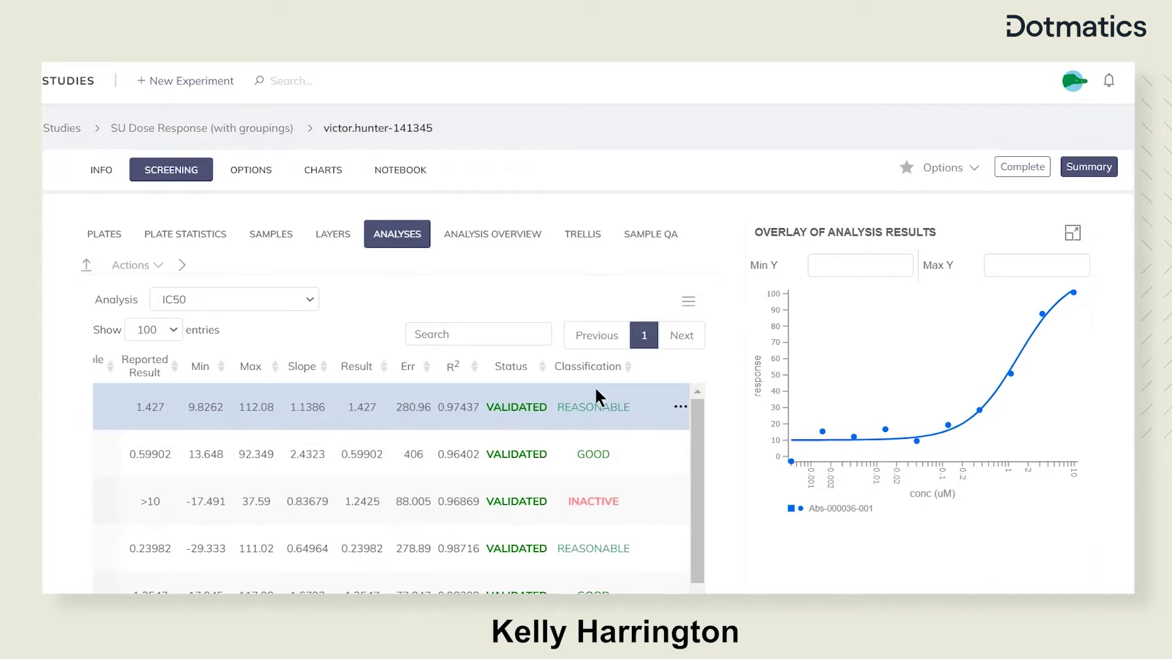
left_click(791, 461)
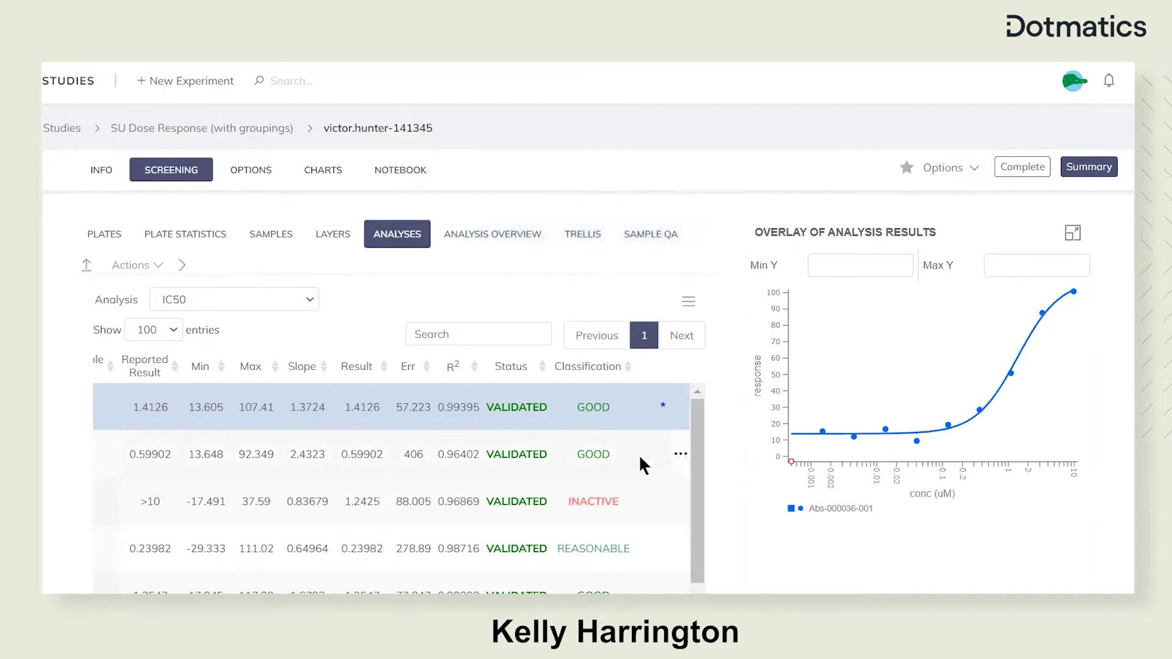
Add the curves of samples Abs-000101-001, Abs-000040-001 and Abs-000048-001 to the overlay of analysis results.
scroll(420, 462, "left", 5)
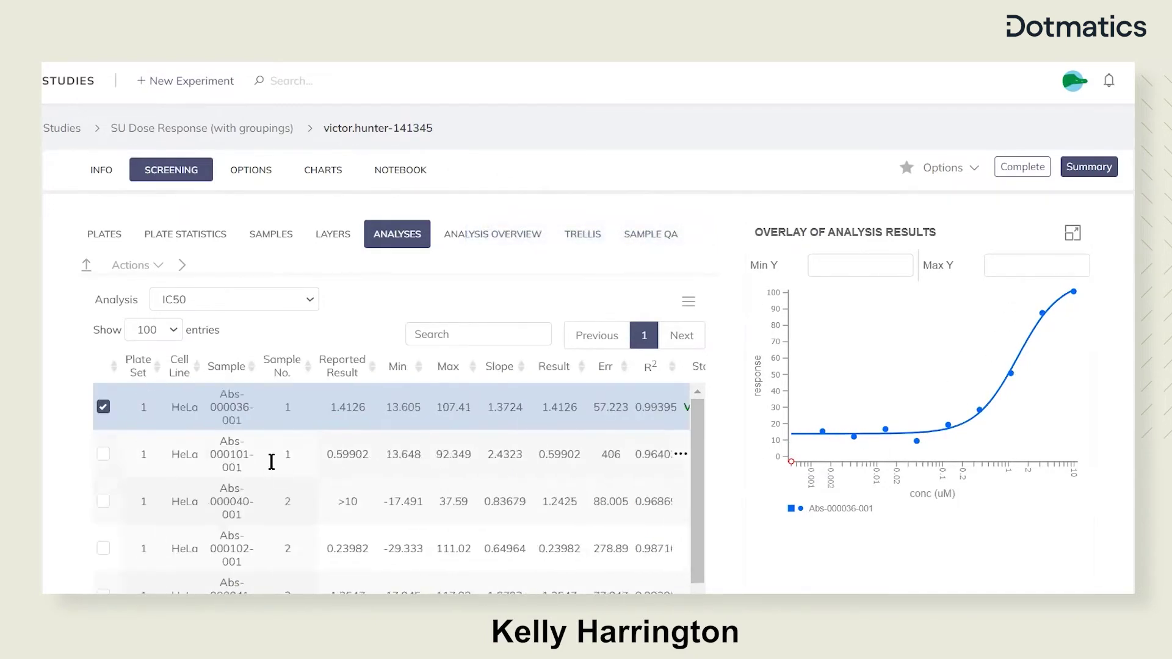
left_click(103, 454)
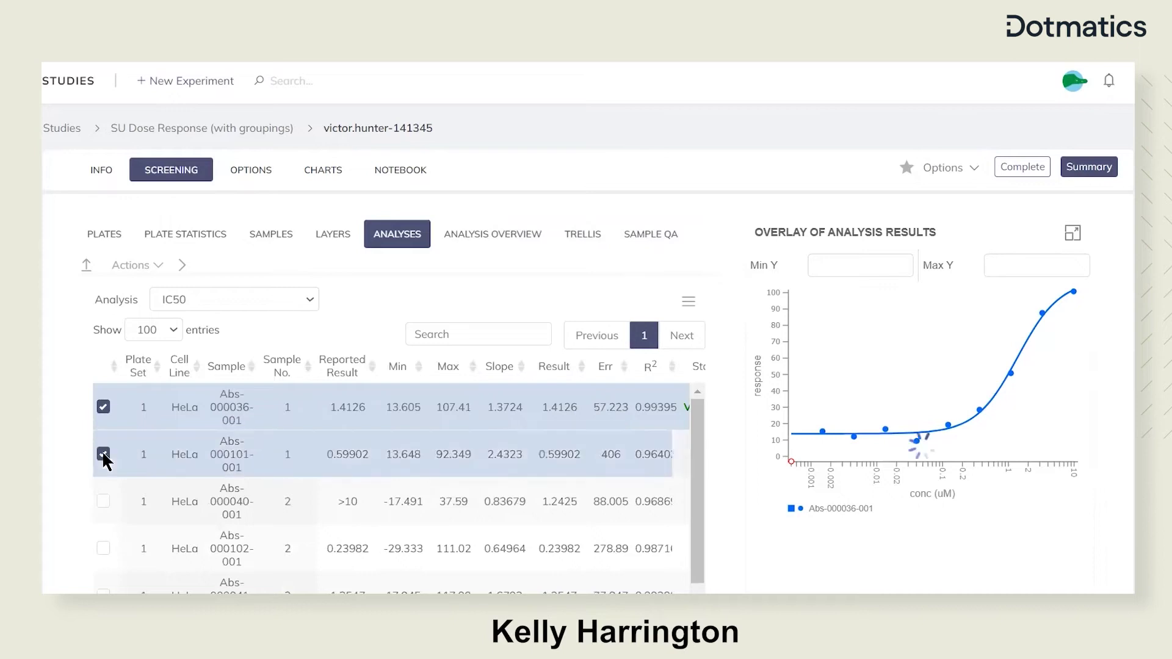
left_click(103, 502)
scroll(153, 513, "down", 3)
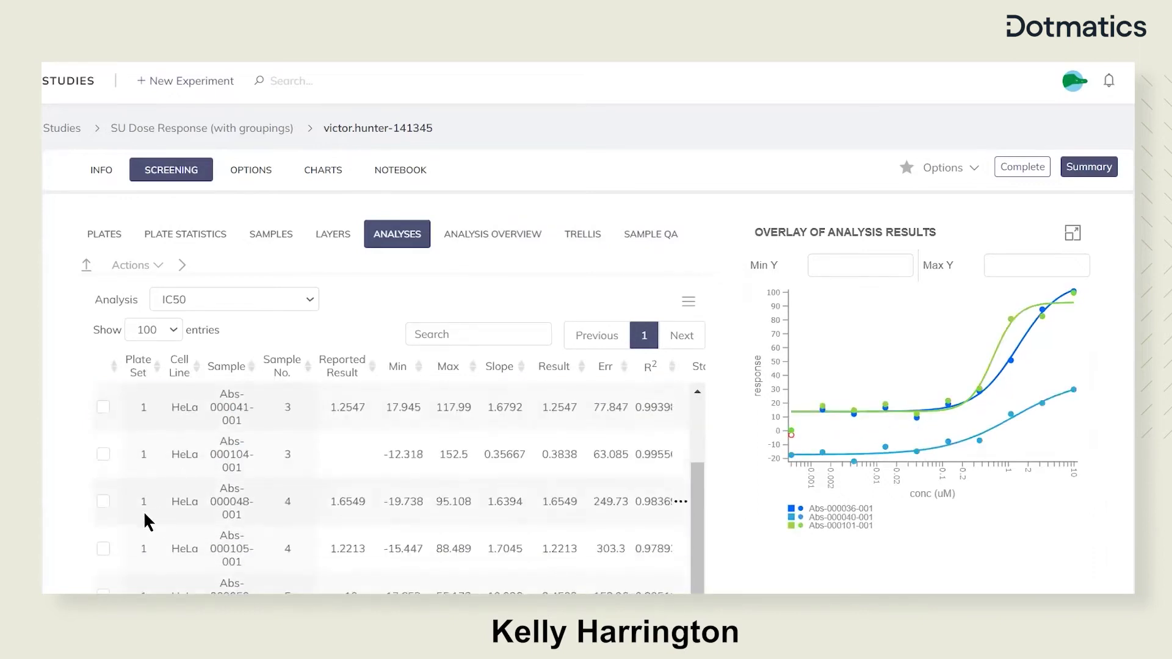
left_click(103, 501)
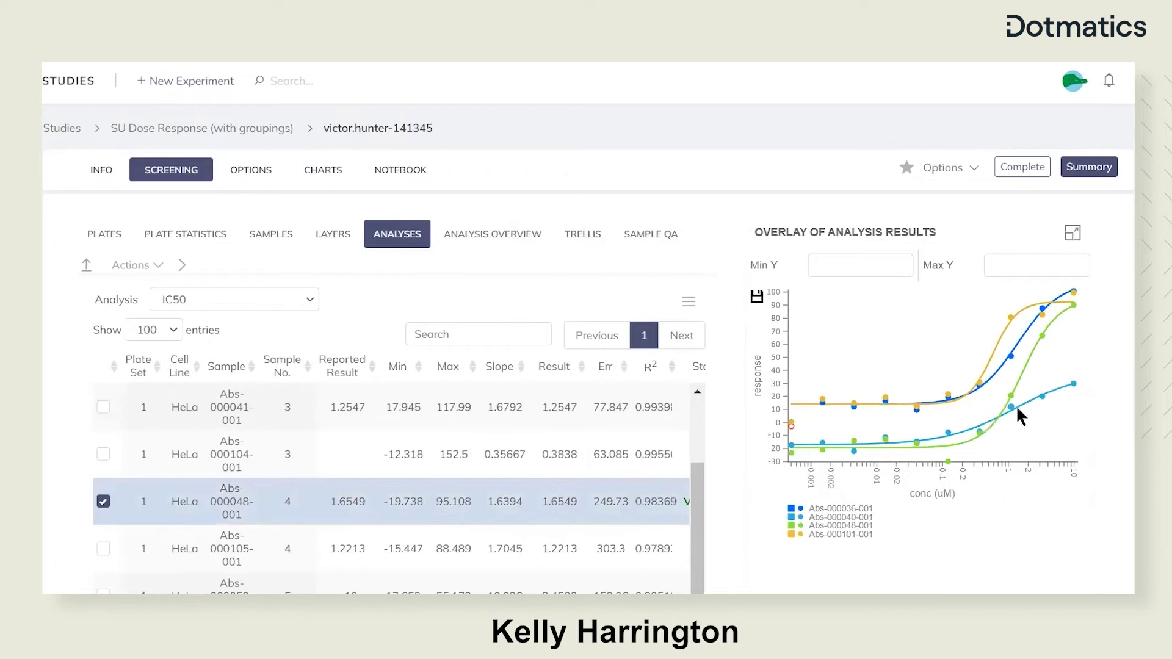
scroll(620, 499, "up", 3)
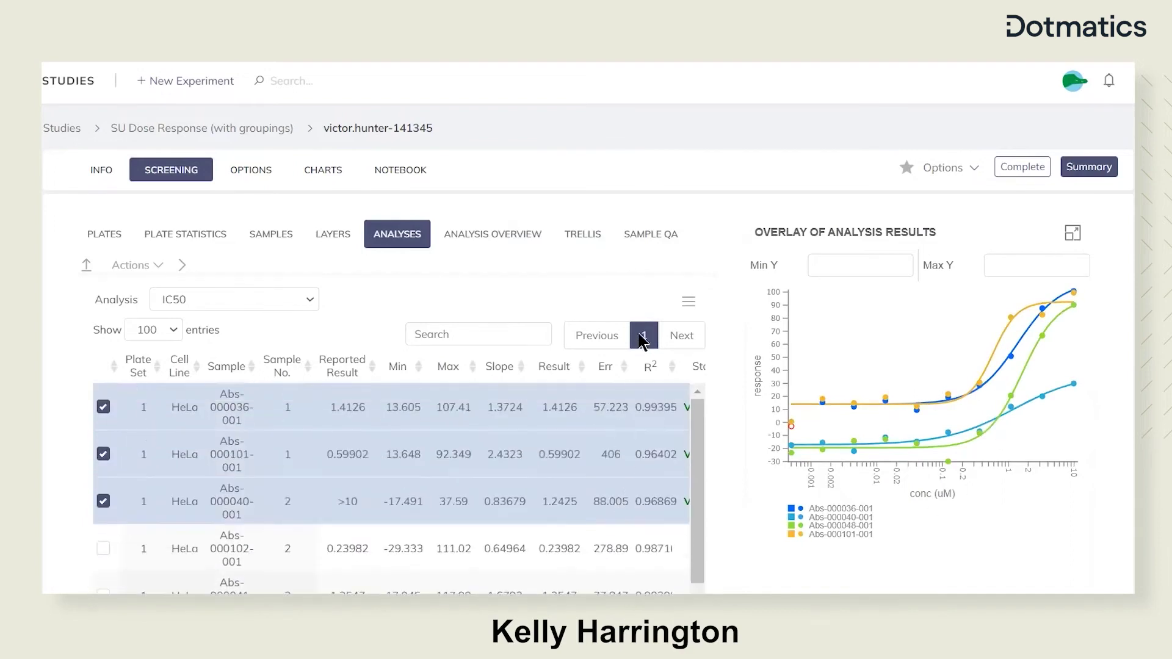
Open the trellis view of the IC50 curves and exclude the POOR FIT, NO FIT and OUT OF RANGE classifications in its options.
left_click(591, 242)
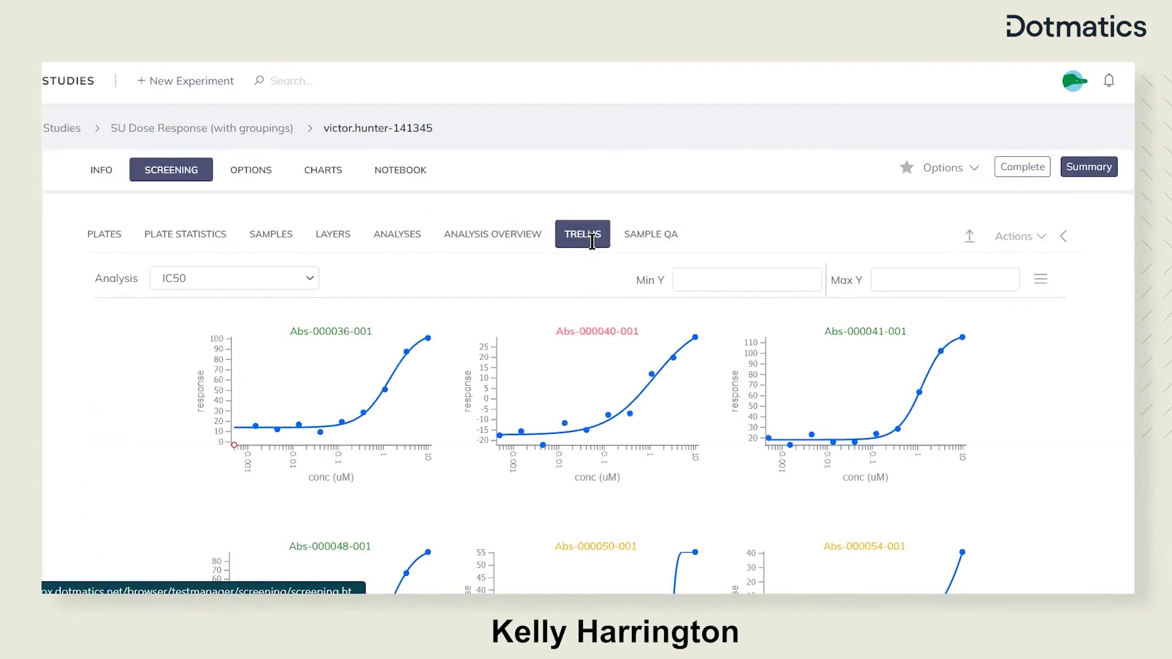
left_click(1040, 282)
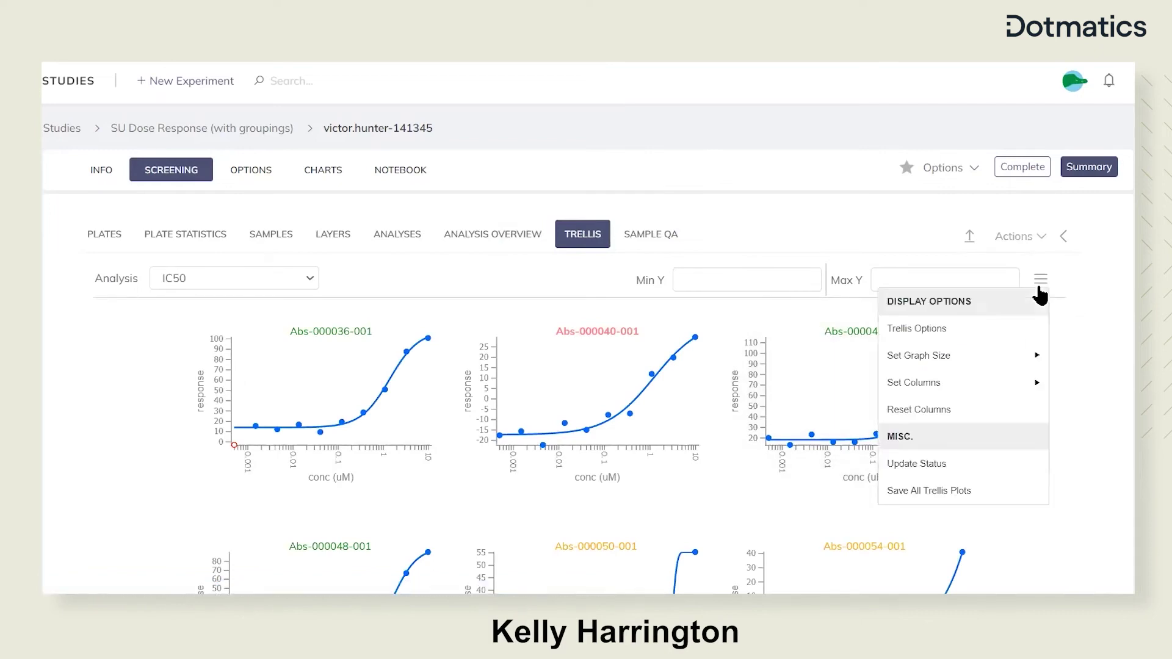
left_click(983, 331)
scroll(678, 396, "down", 3)
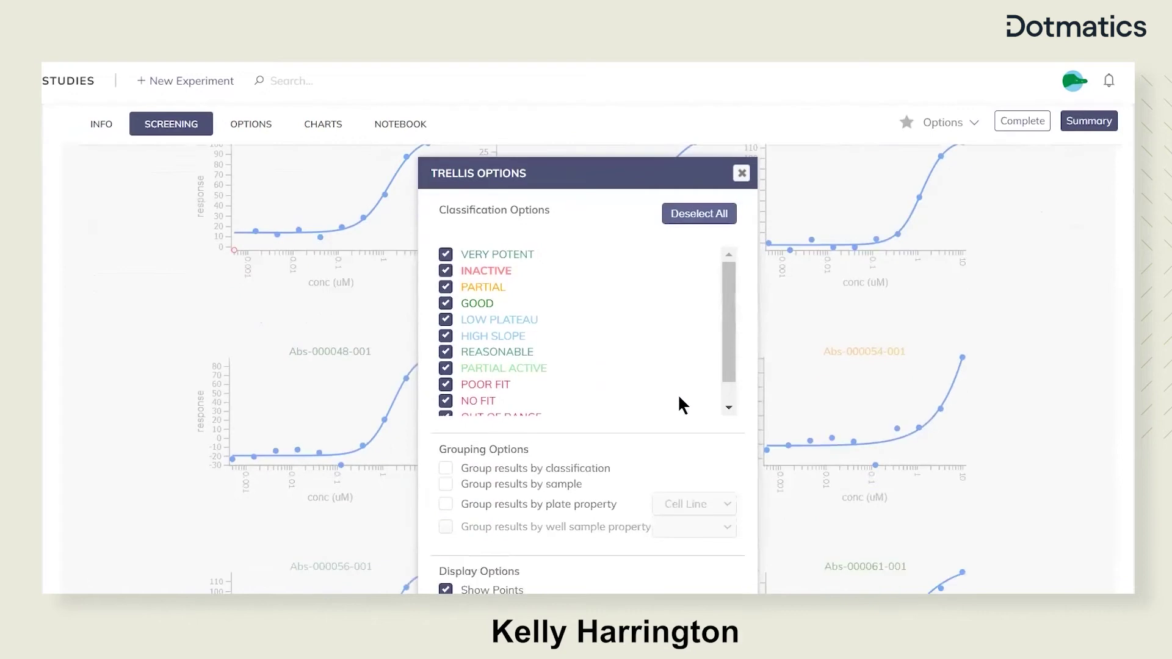
scroll(504, 374, "down", 1)
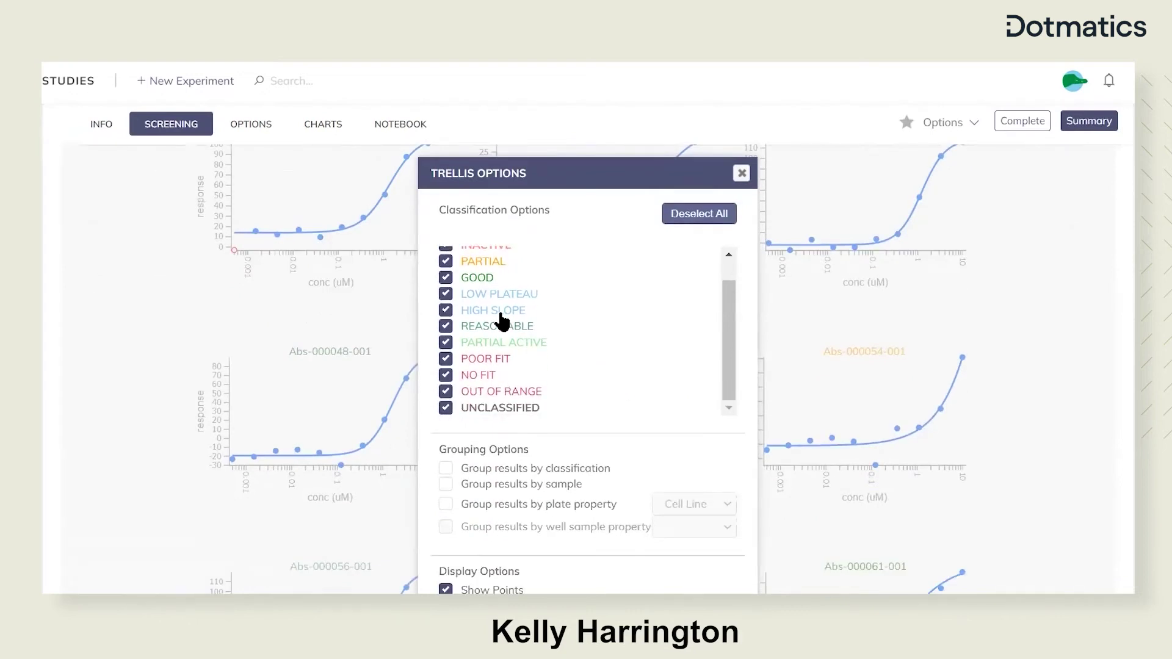
scroll(501, 318, "up", 1)
left_click(449, 389)
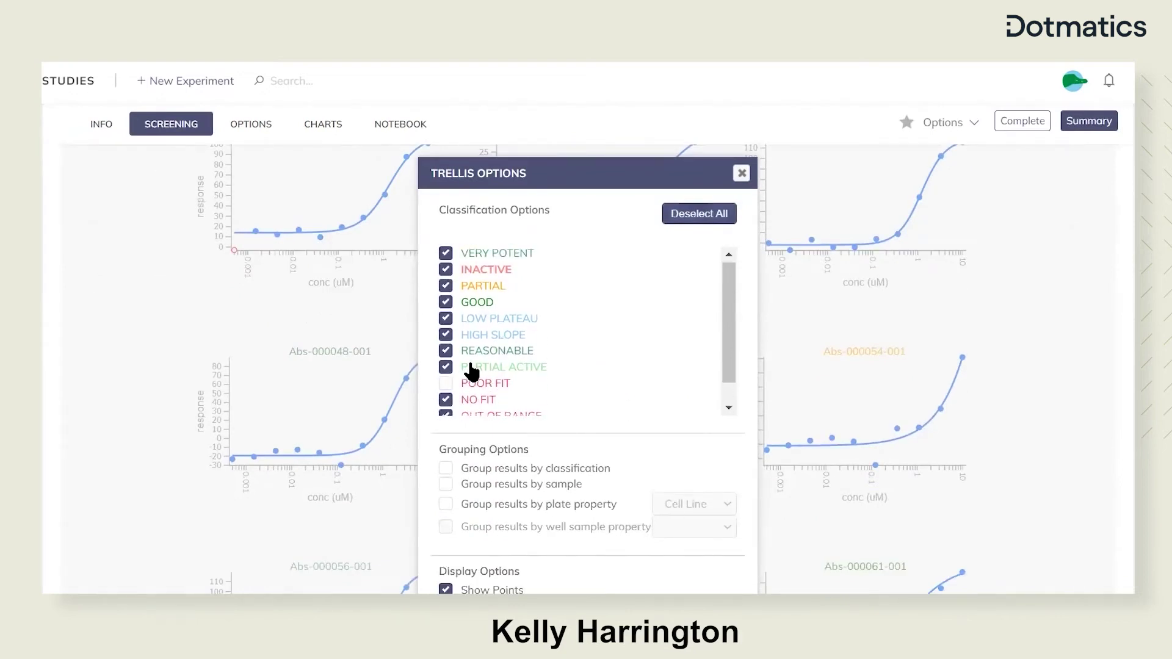
scroll(476, 369, "down", 1)
left_click(448, 377)
left_click(448, 391)
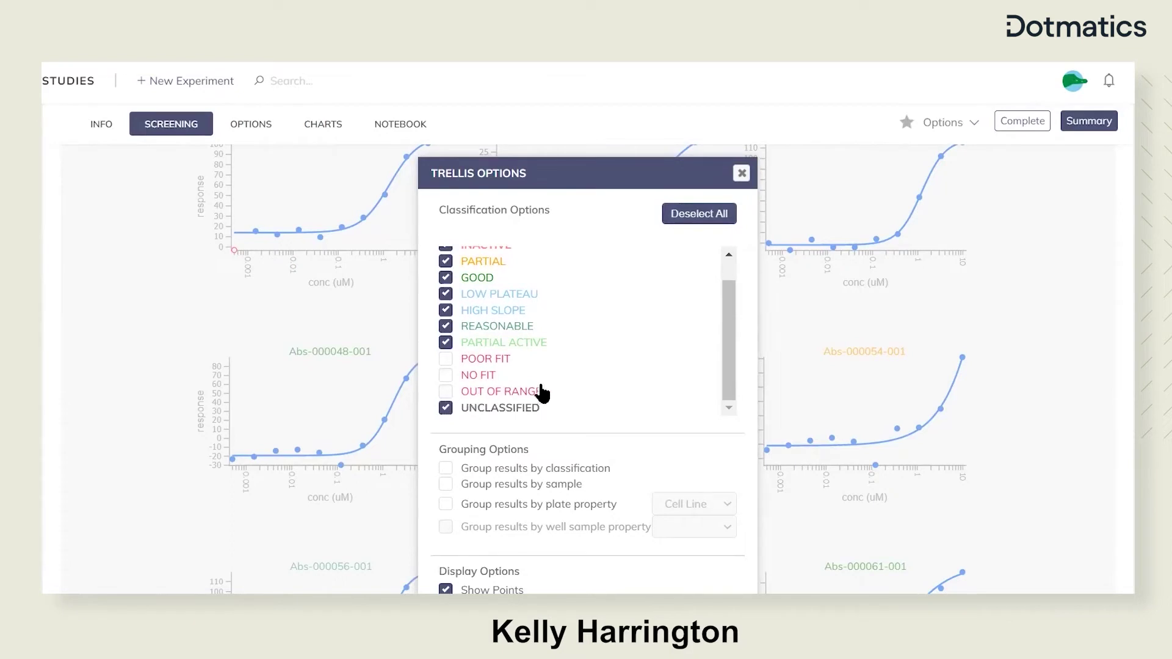
Group the trellis results by classification and by the Cell Line plate property, and update the plots.
scroll(646, 374, "down", 2)
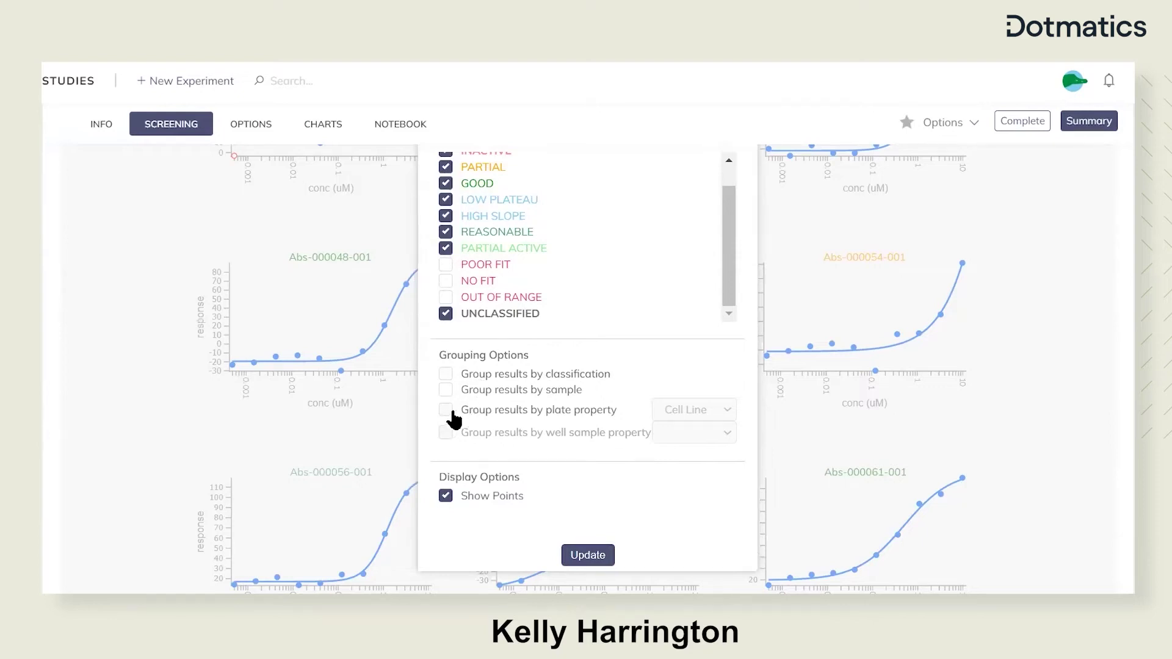
left_click(584, 411)
left_click(507, 376)
left_click(583, 555)
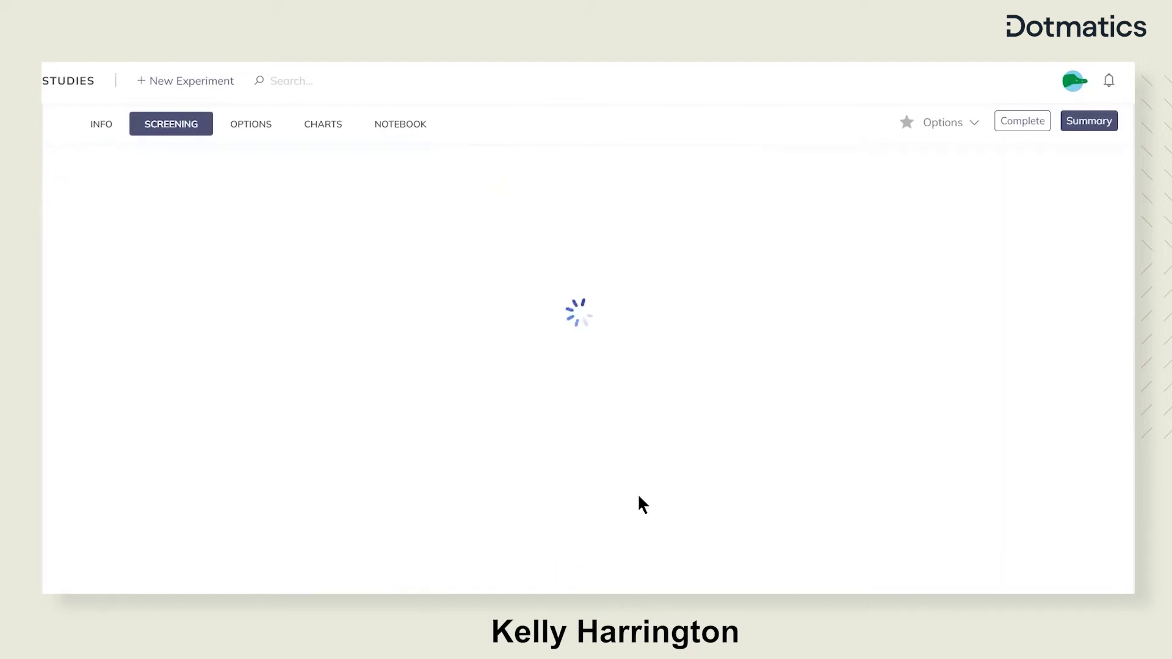
scroll(644, 491, "up", 5)
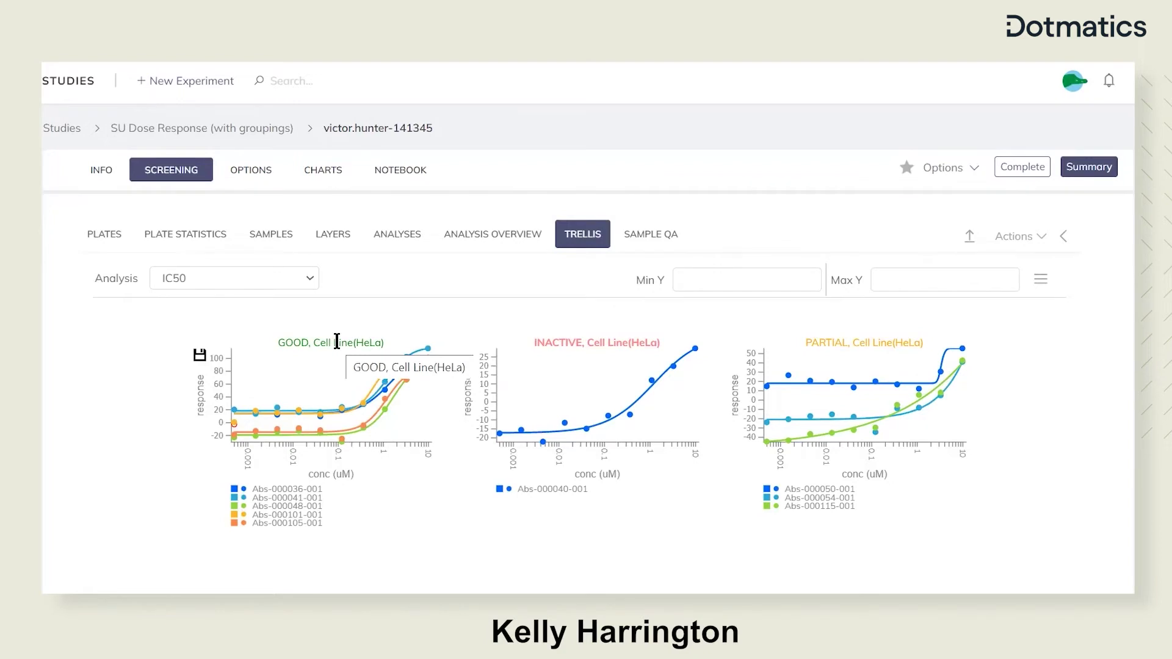
Save the GOOD, Cell Line(HeLa) trellis plot to the database as an image named "HeLa Good".
left_click(200, 360)
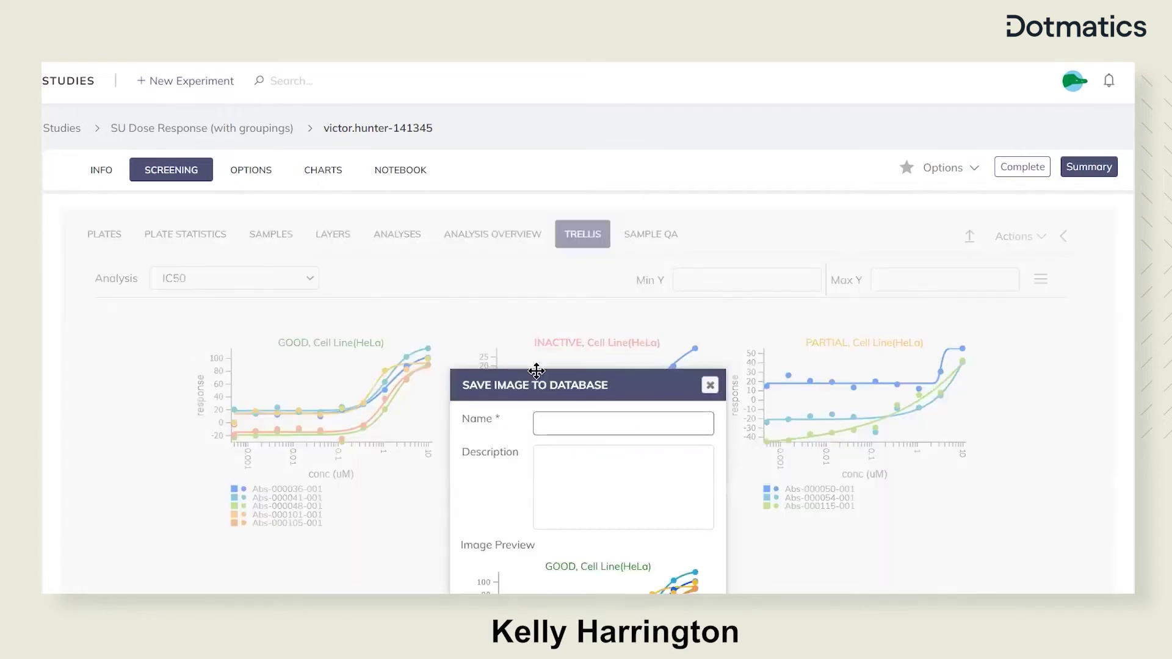
left_click_drag(537, 371, 533, 310)
type("HeLa")
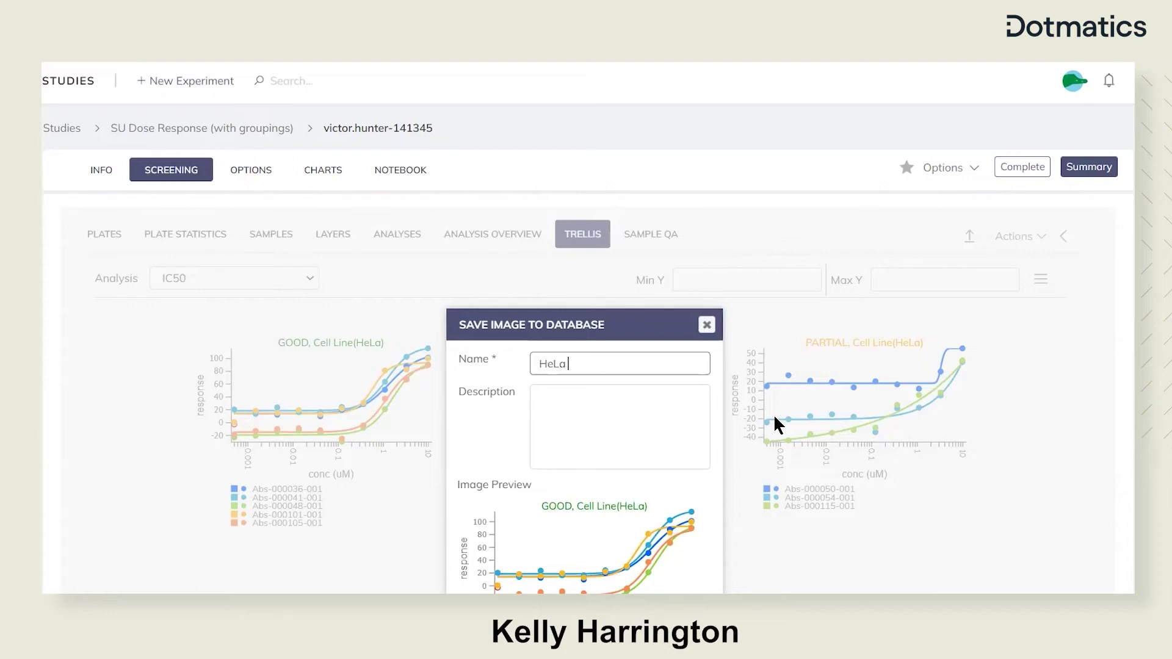
type(" Good")
scroll(620, 399, "down", 5)
left_click(585, 478)
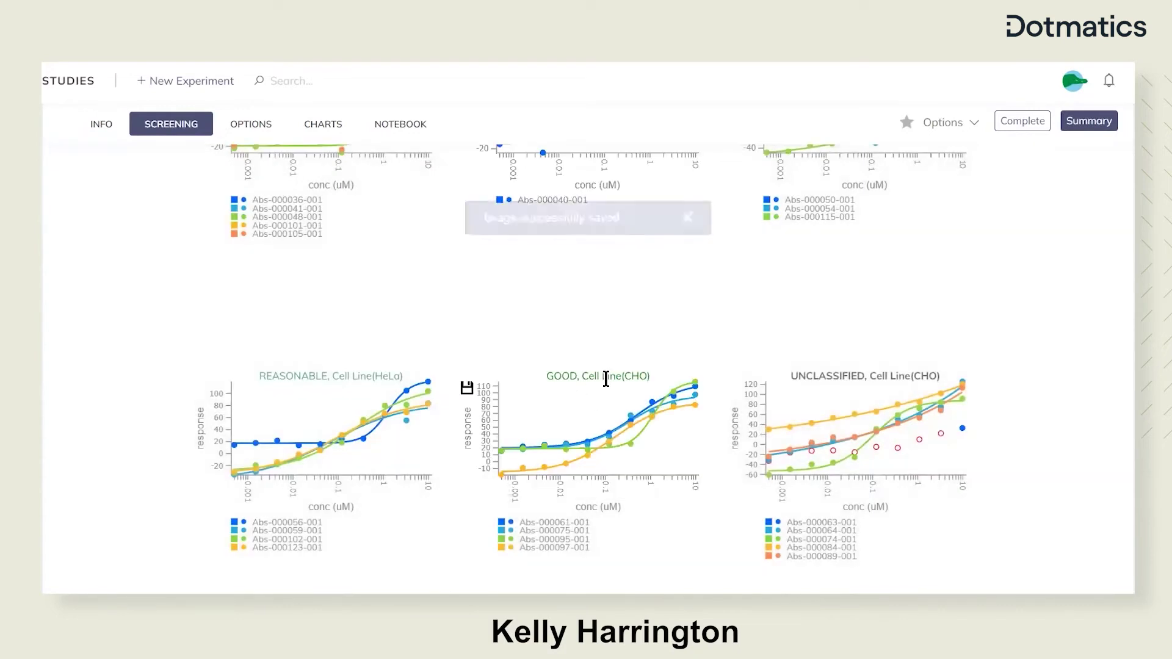
Check the experiment's saved graph images for the HeLa Good chart.
scroll(337, 266, "up", 5)
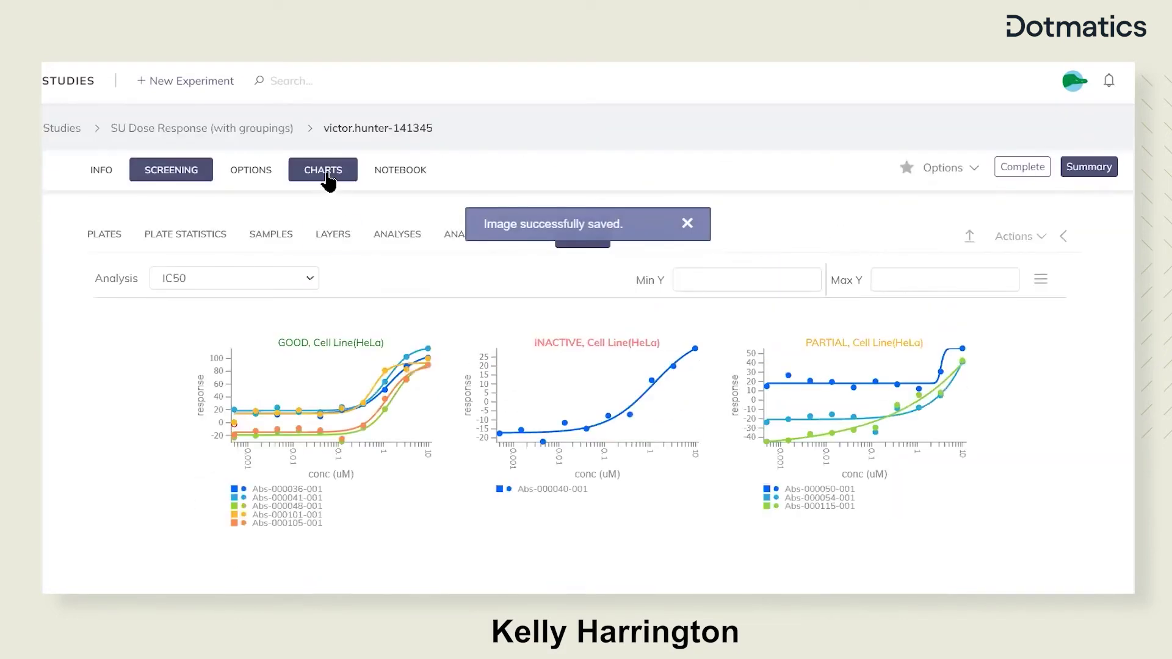
left_click(327, 177)
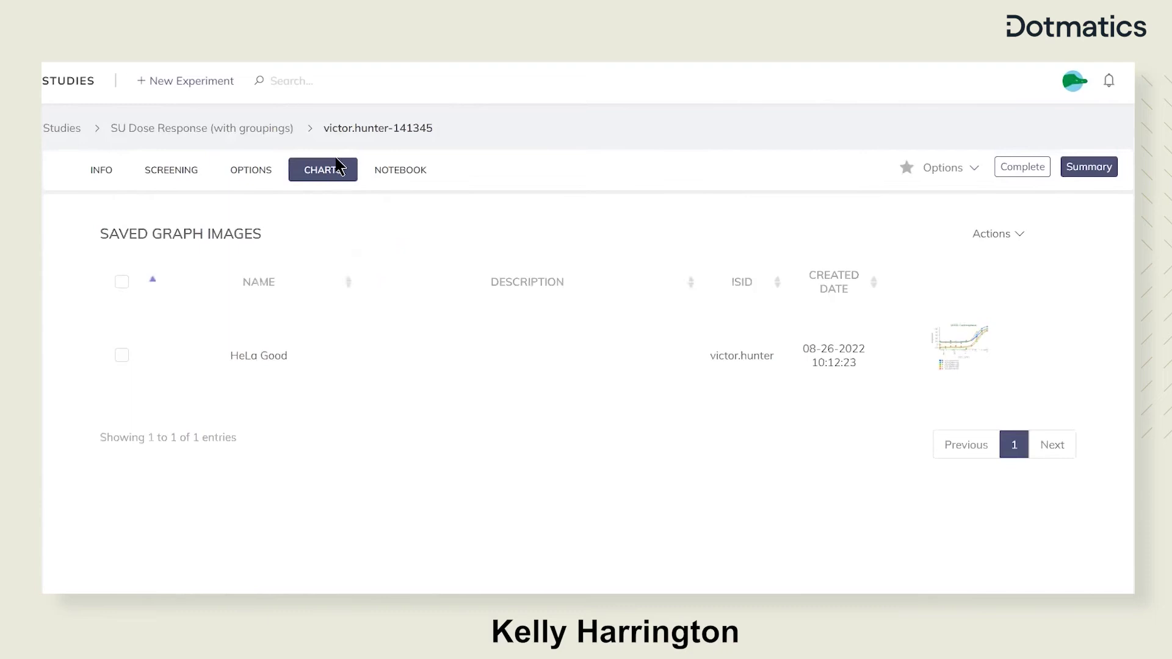
left_click(171, 172)
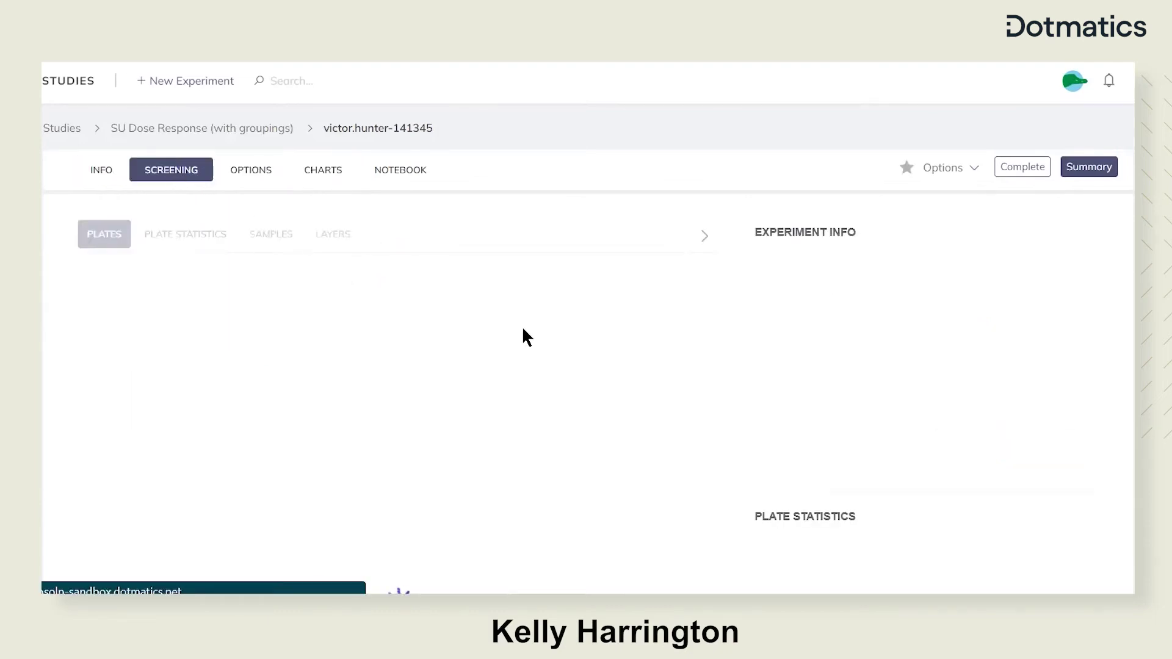
left_click(330, 172)
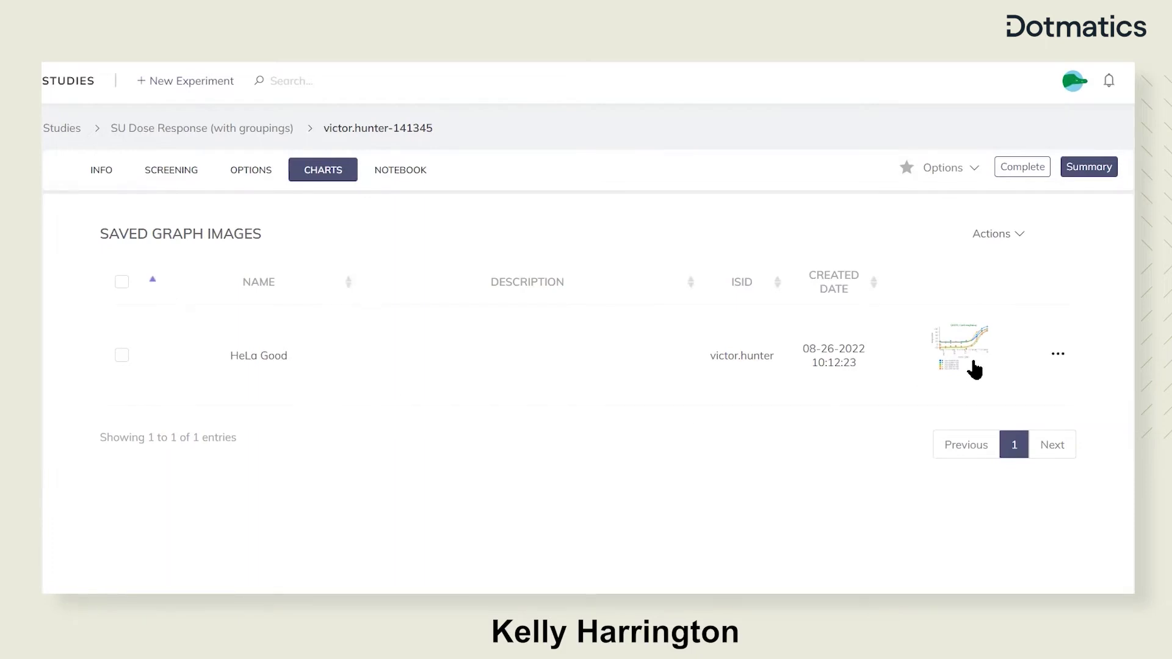
Add the image file Plate_Image.jpg to the experiment's notebook and check that its preview collapses and expands.
left_click(411, 178)
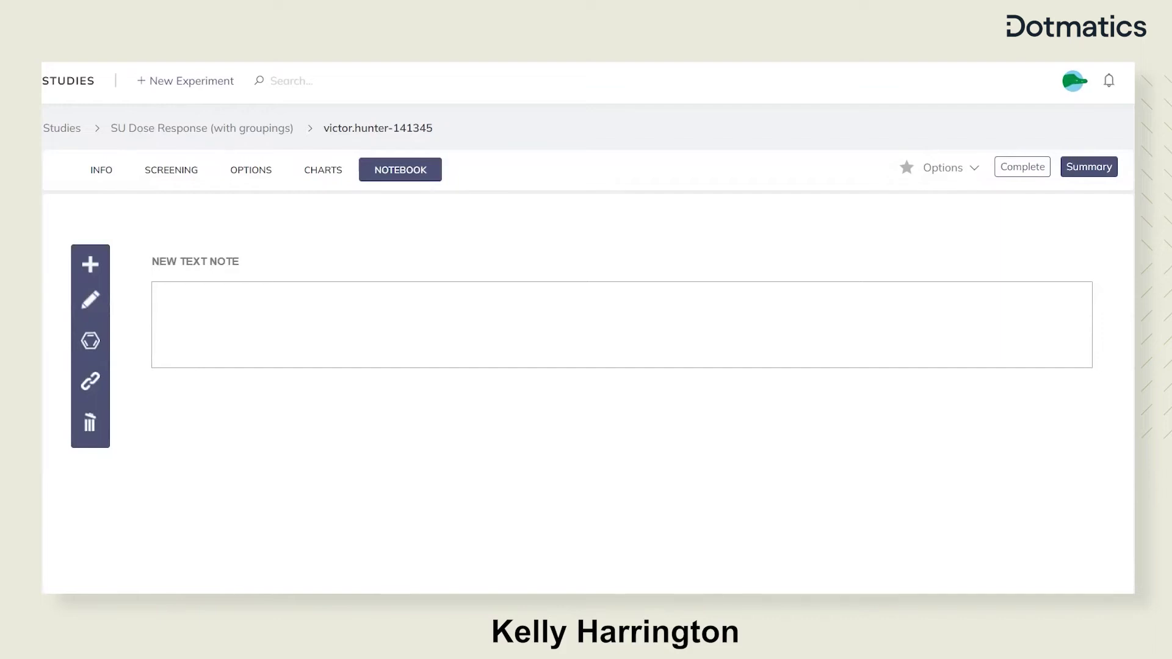
left_click_drag(276, 222, 376, 325)
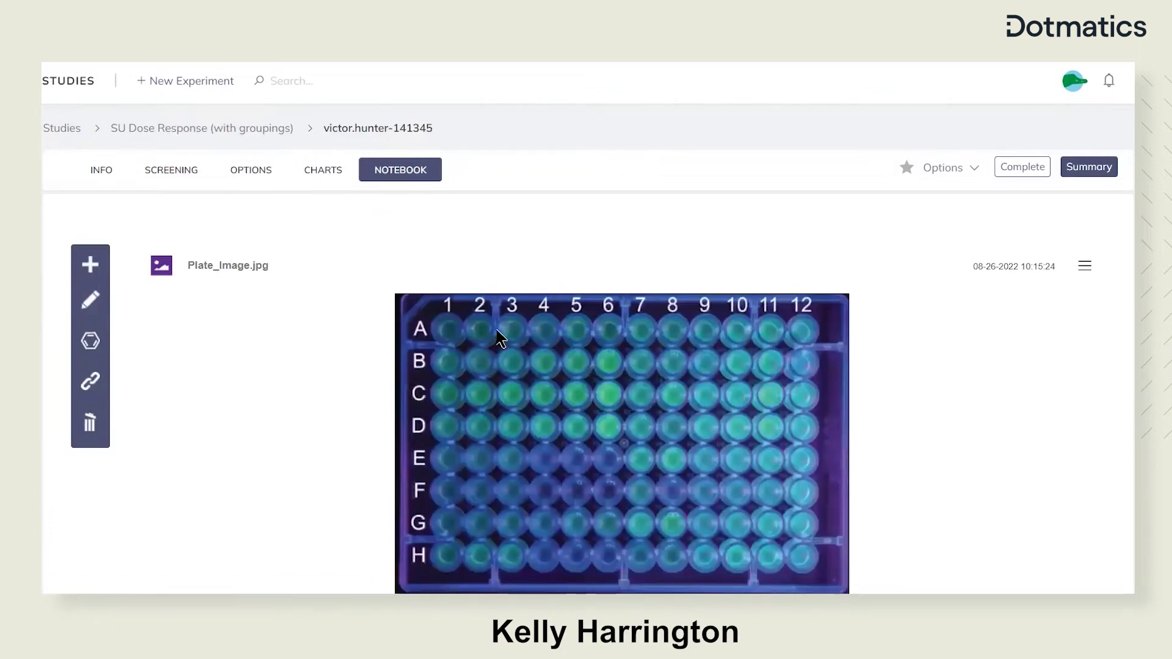
left_click(229, 274)
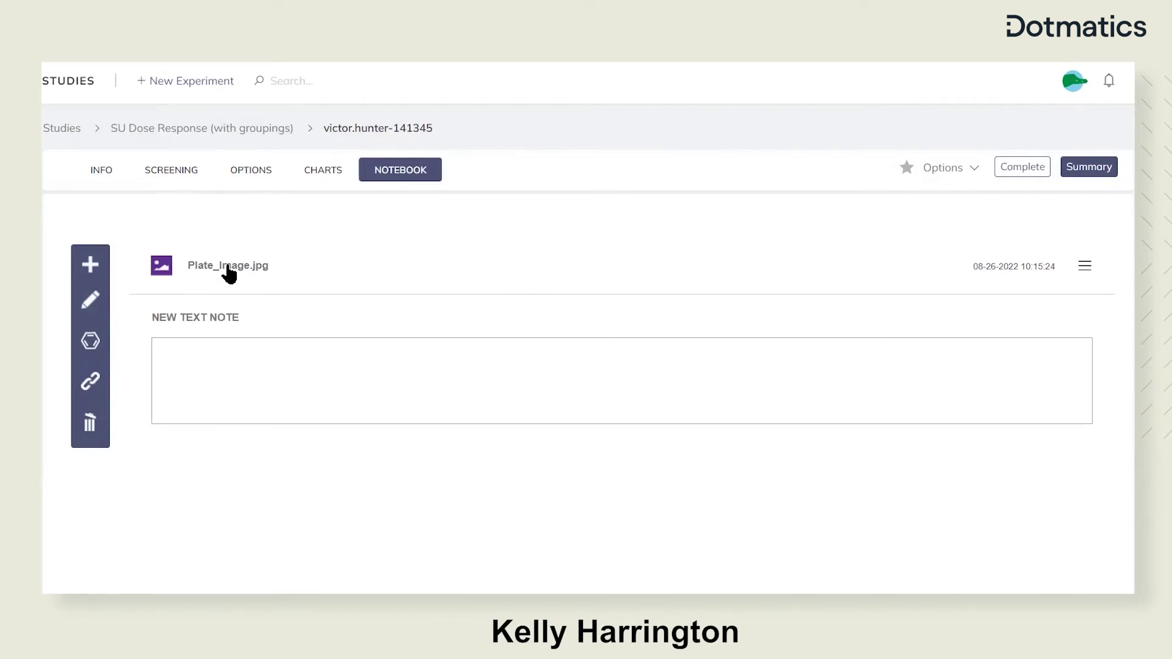
left_click(229, 273)
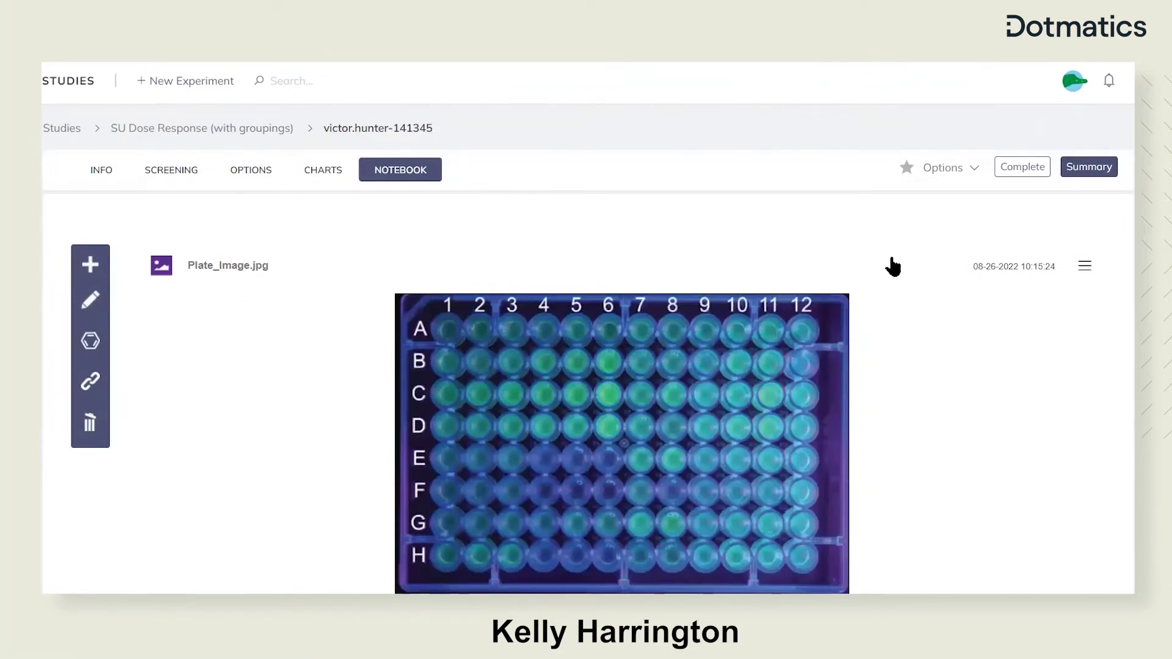
Complete the experiment, keeping the preselected countersigner and leaving the comment empty.
left_click(1025, 174)
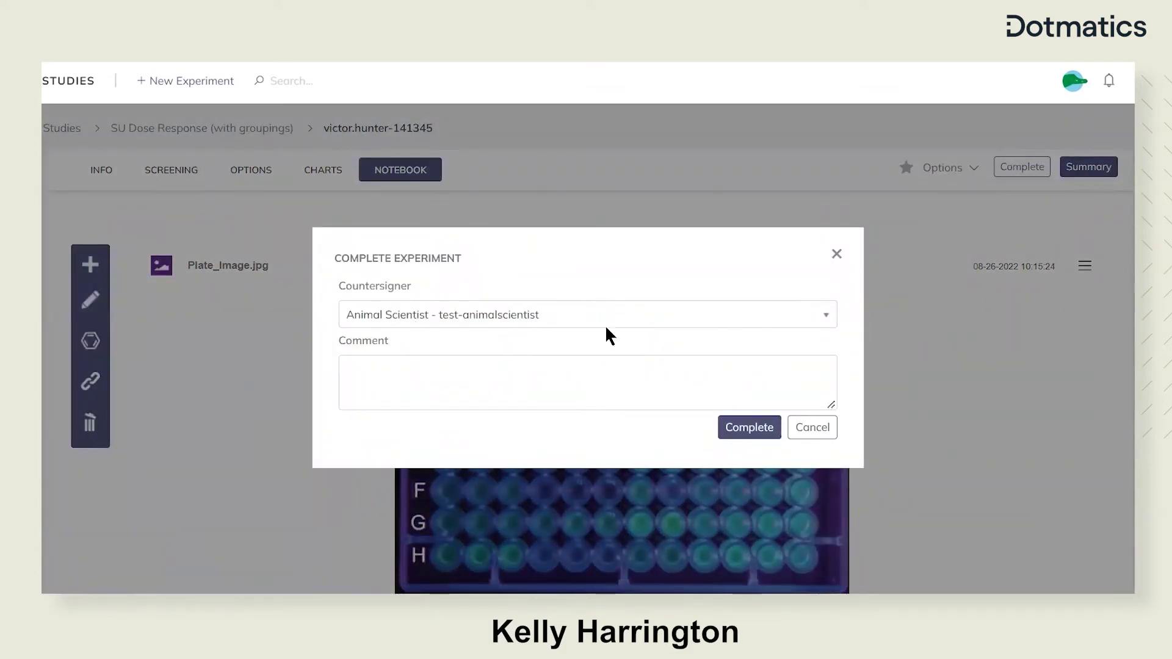
left_click(763, 430)
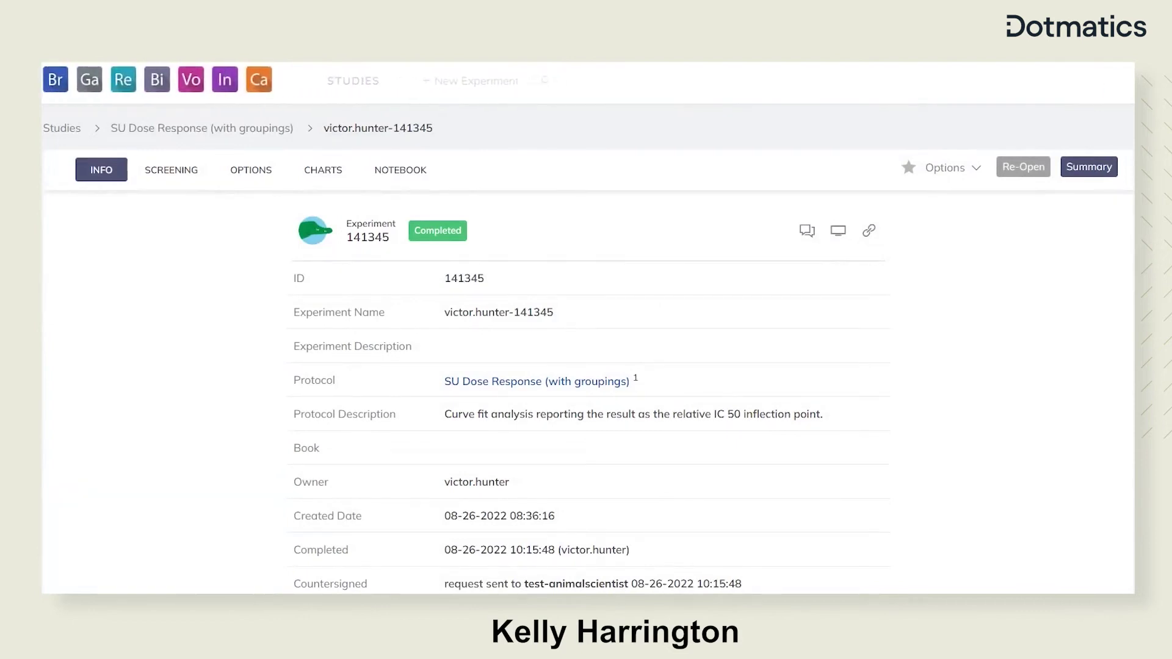
Switch to Browser, edit the Antibody Batch query and set the End Point Data assay name to HEK Titer.
left_click(50, 87)
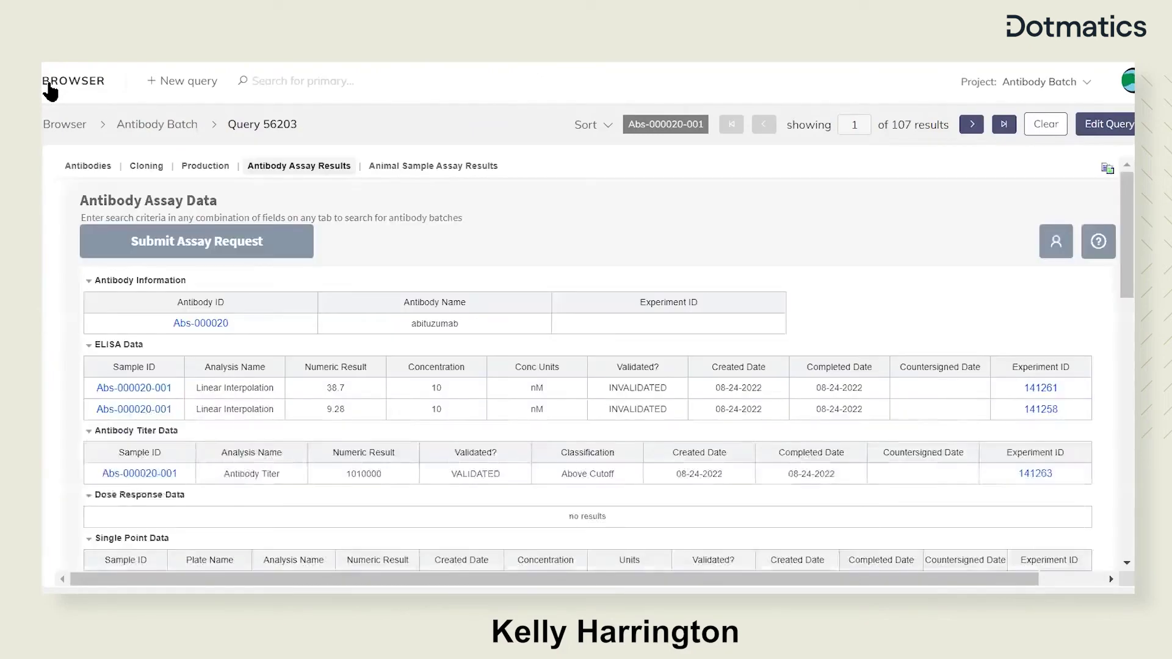
left_click(1056, 126)
scroll(970, 247, "down", 5)
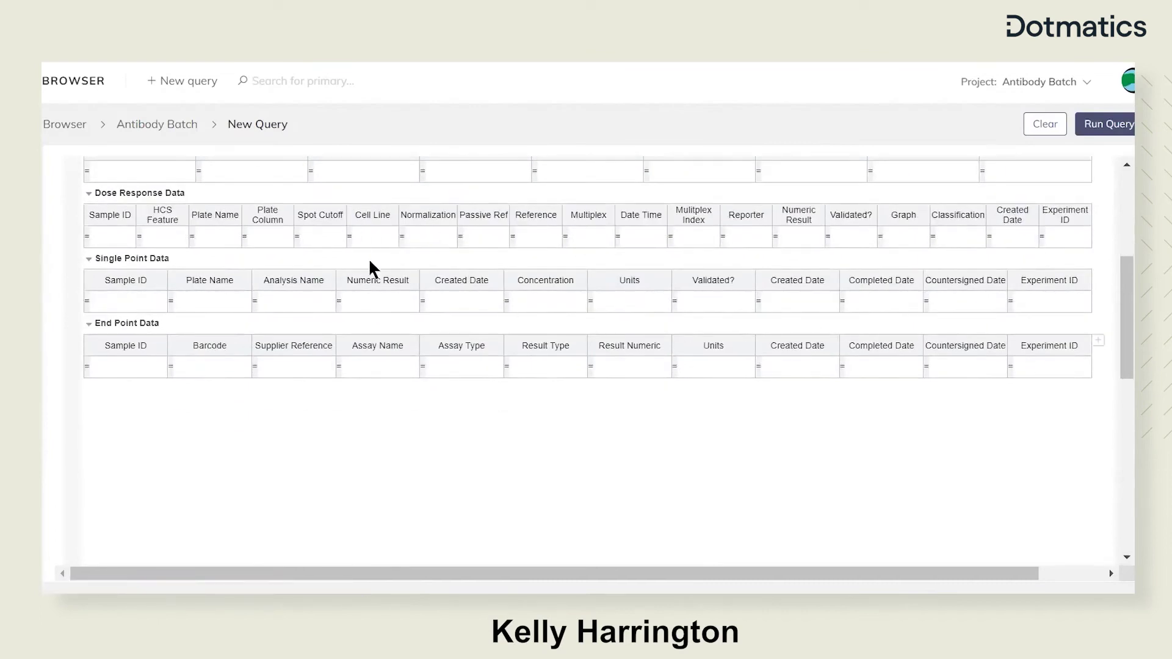
left_click(379, 369)
double_click(379, 369)
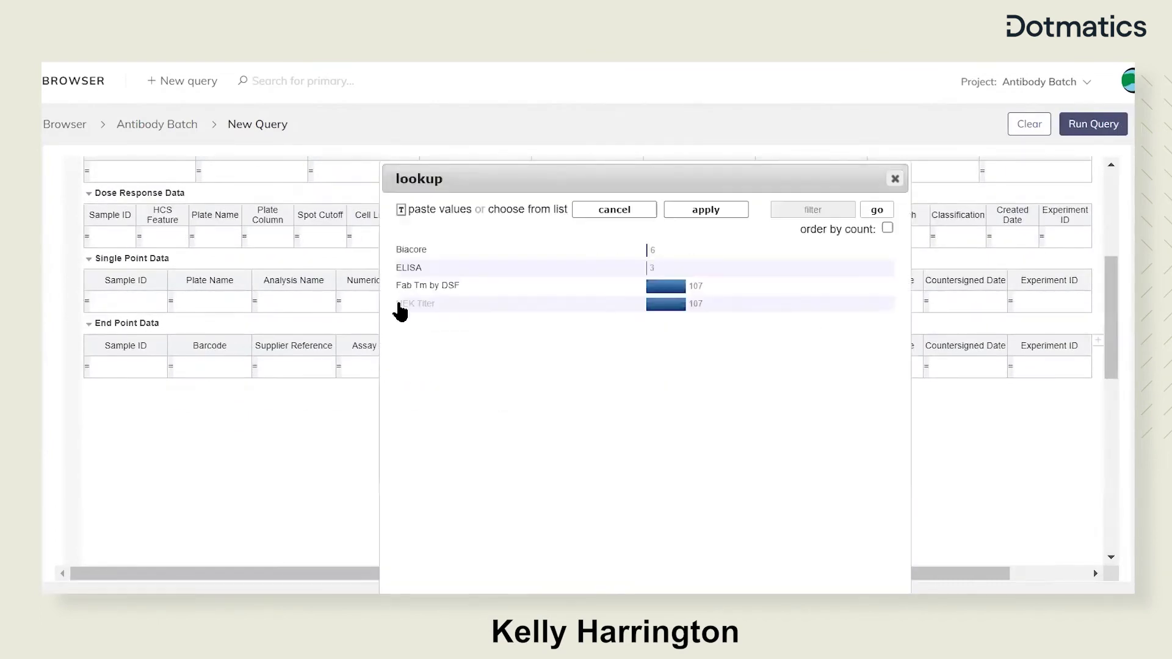
left_click(415, 305)
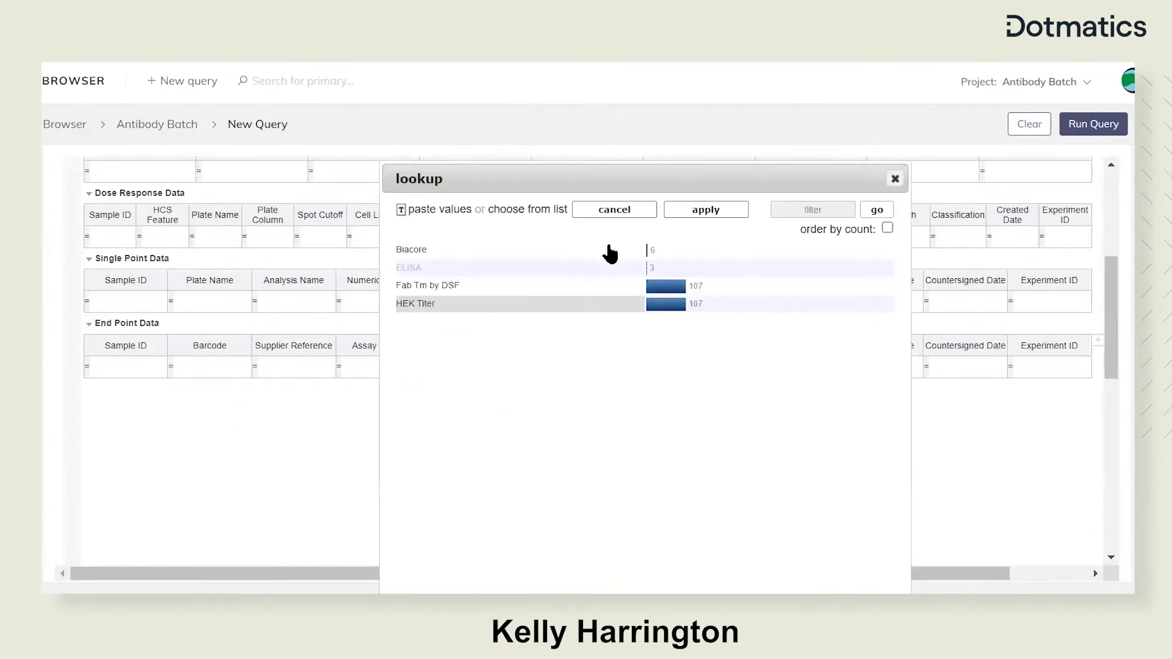
left_click(699, 211)
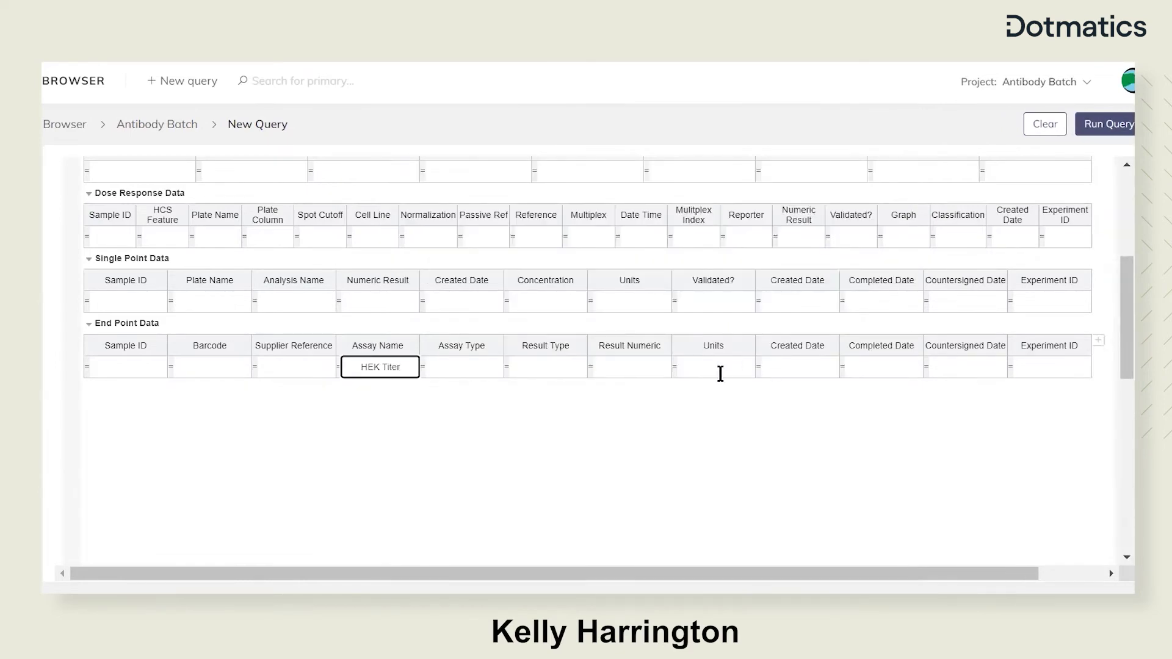
Restrict the End Point Data numeric result to greater than 170 and run the query.
left_click(632, 367)
type("100")
left_click(590, 366)
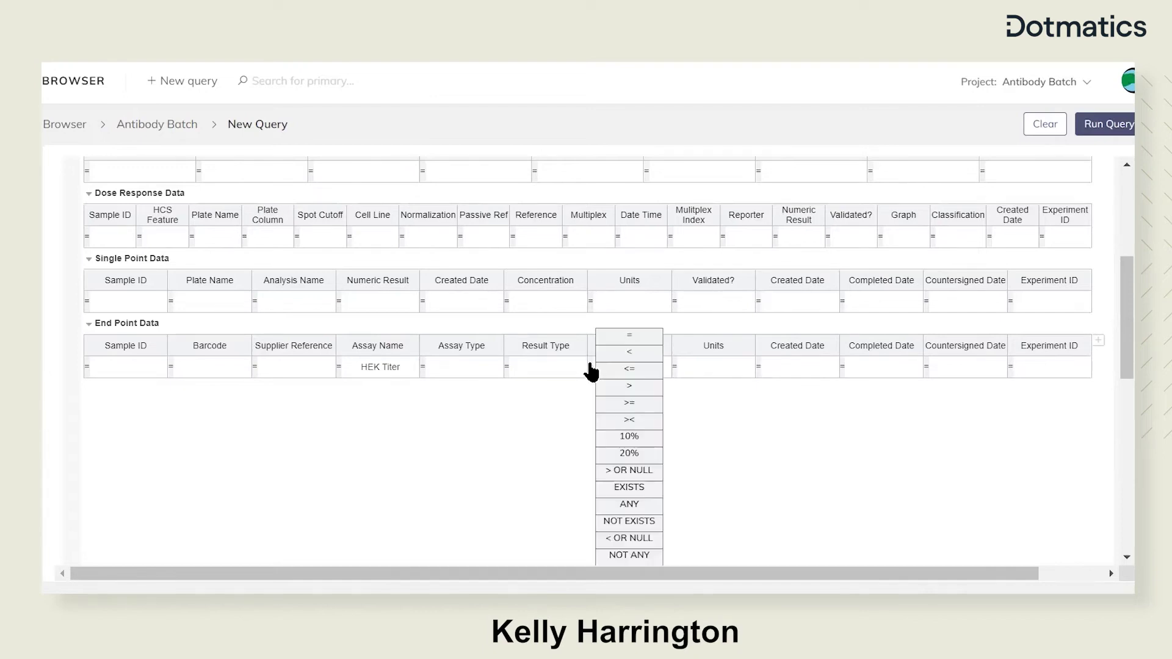
left_click(630, 385)
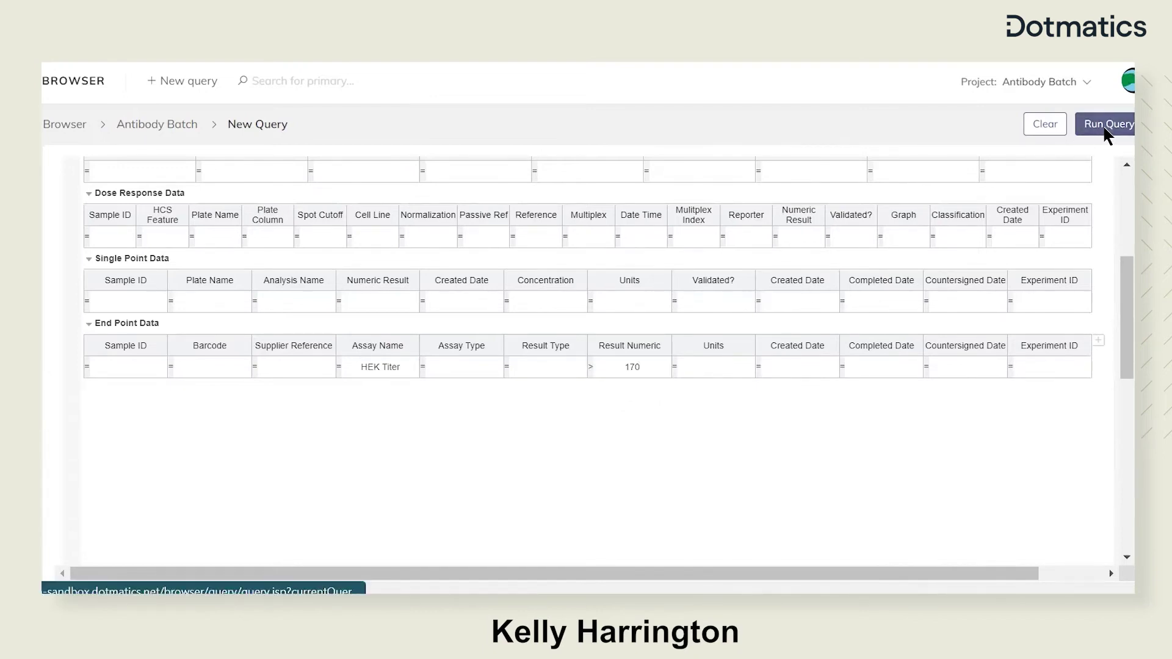
left_click(1104, 127)
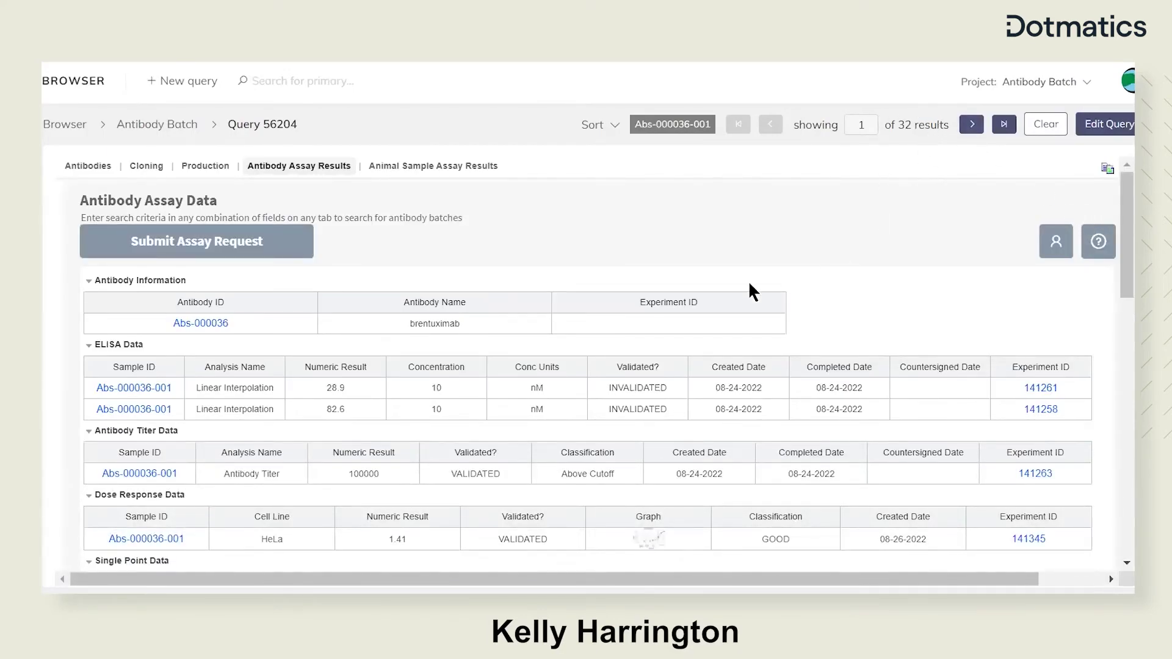
Examine the assay results of Abs-000036-001 and preview its dose response graph.
scroll(717, 262, "down", 3)
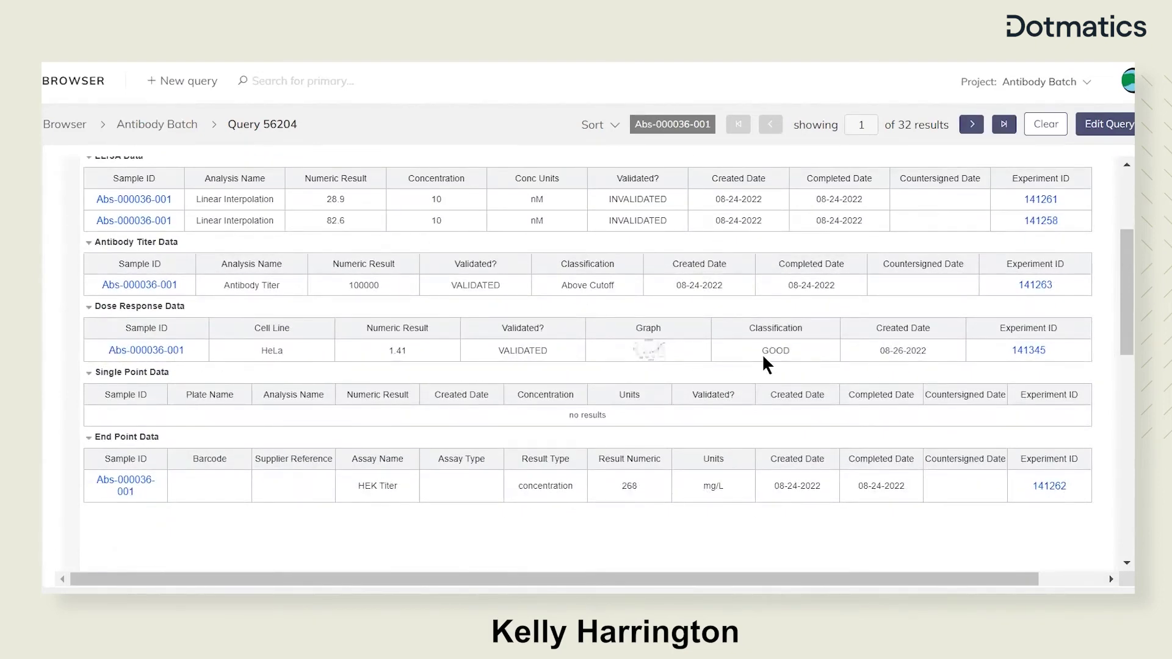
left_click(634, 356)
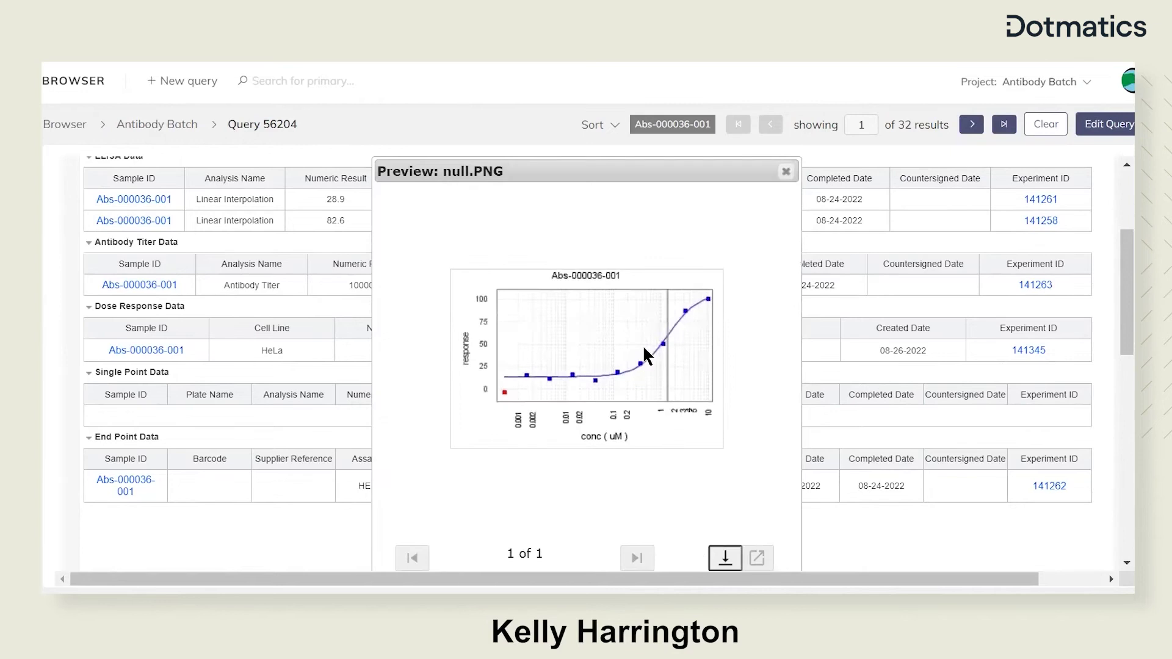
left_click(724, 559)
left_click(783, 177)
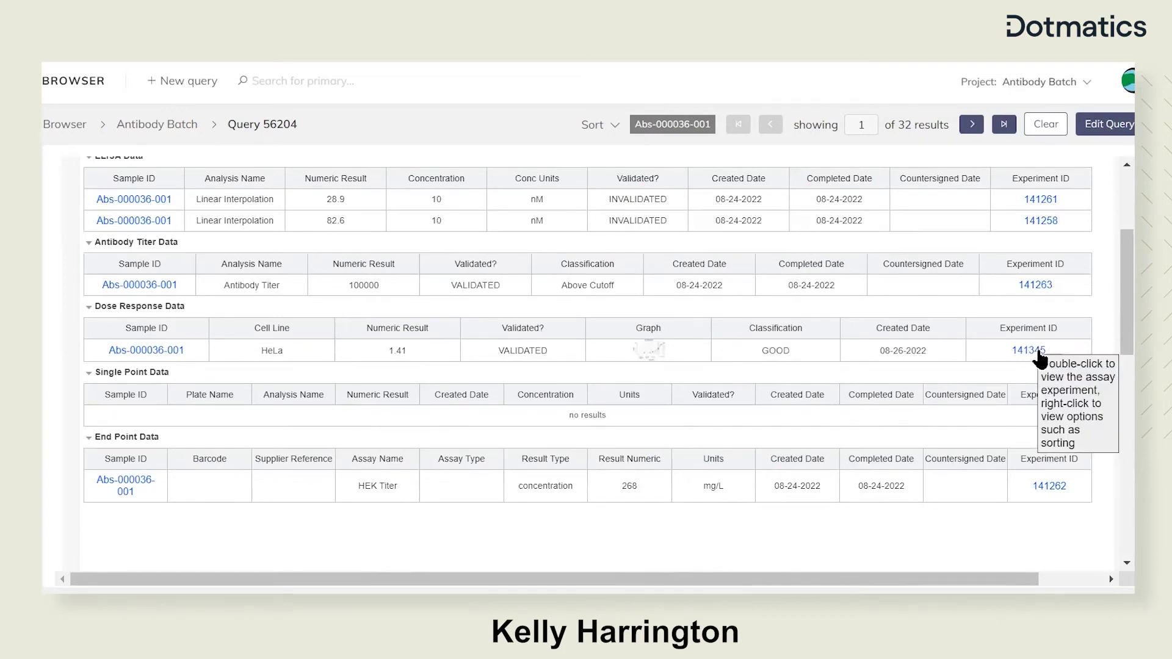
Clear the antibody query, restrict the Dose Response Data classification to GOOD, run the query and review the first record's assay results.
left_click(1045, 124)
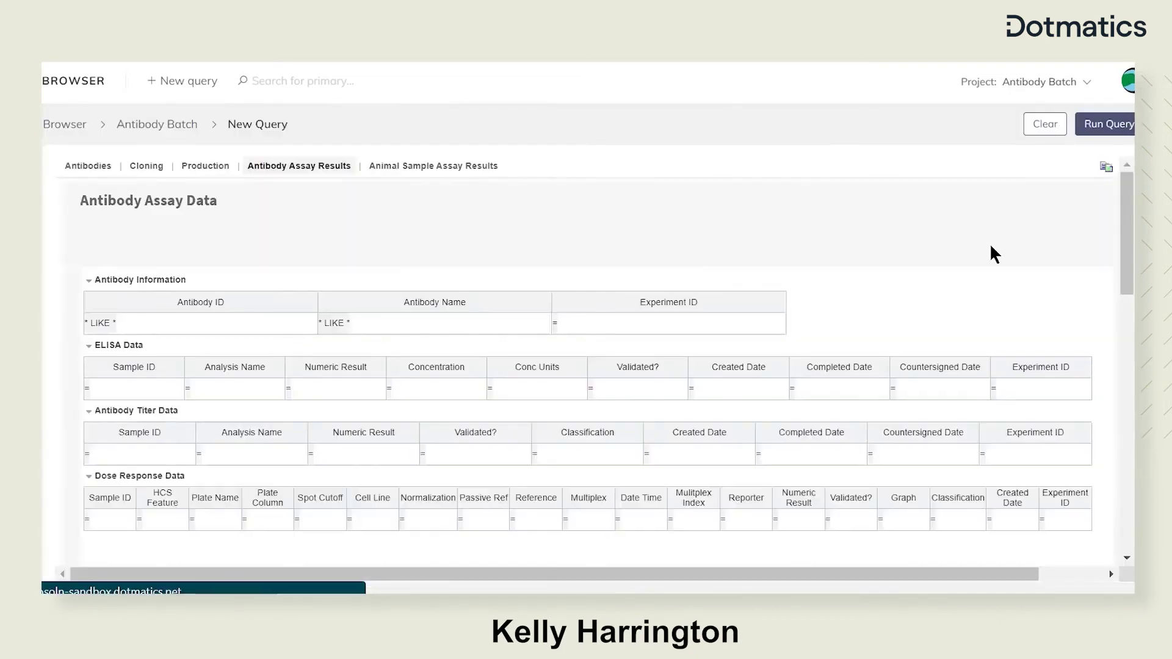
scroll(992, 254, "down", 3)
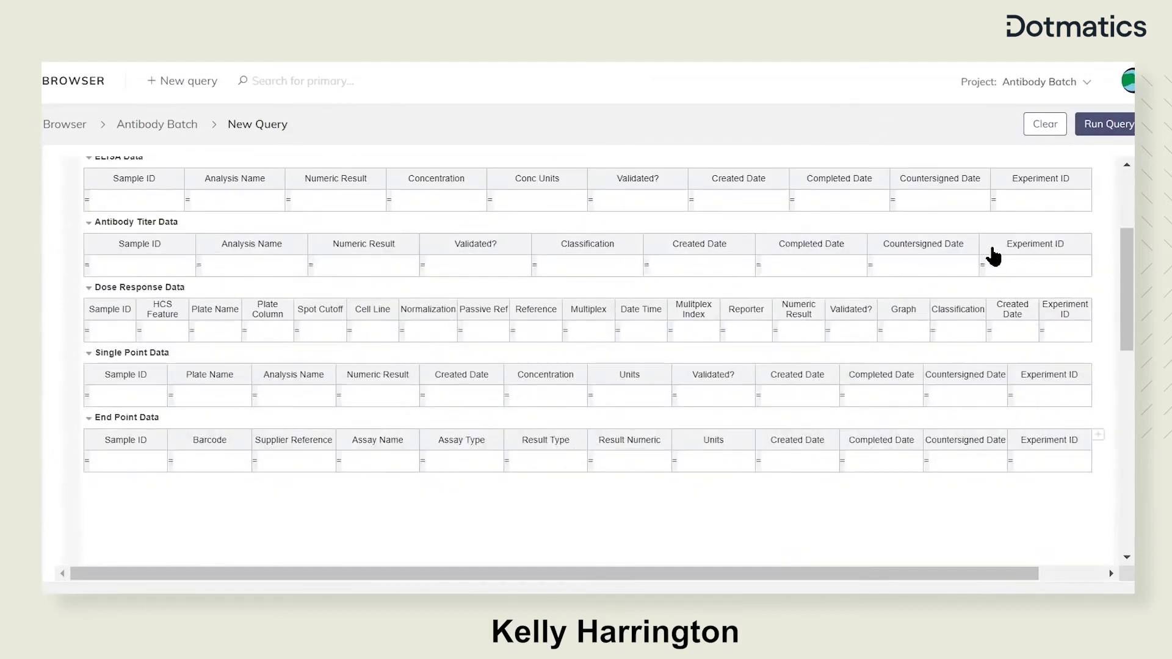
double_click(964, 327)
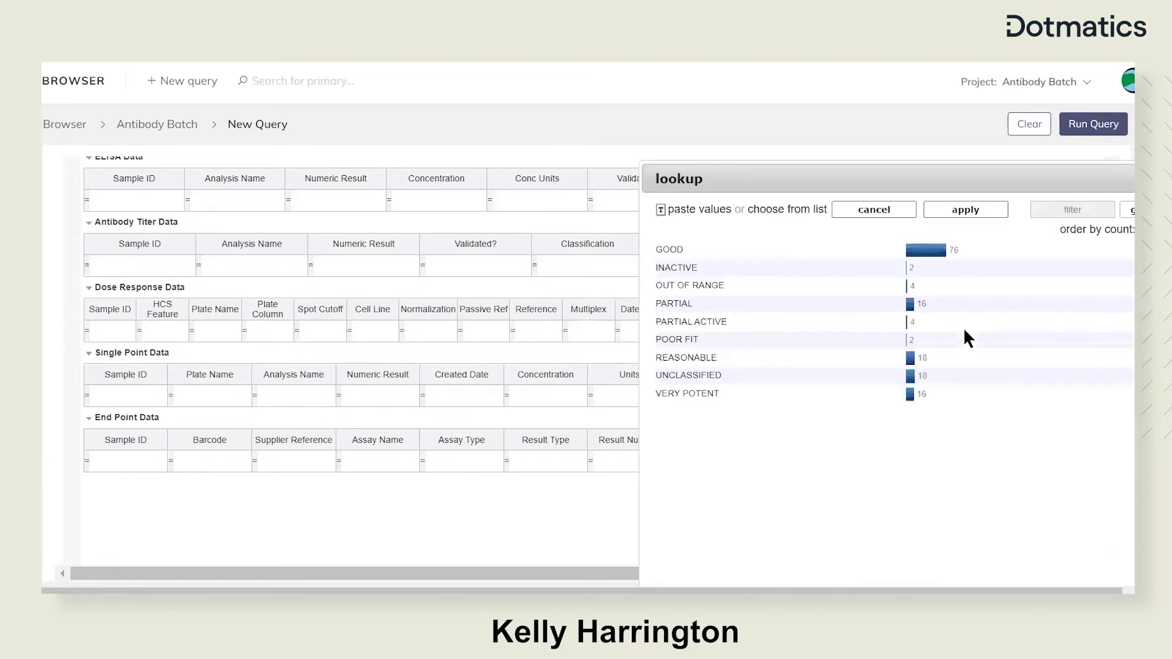
left_click(787, 251)
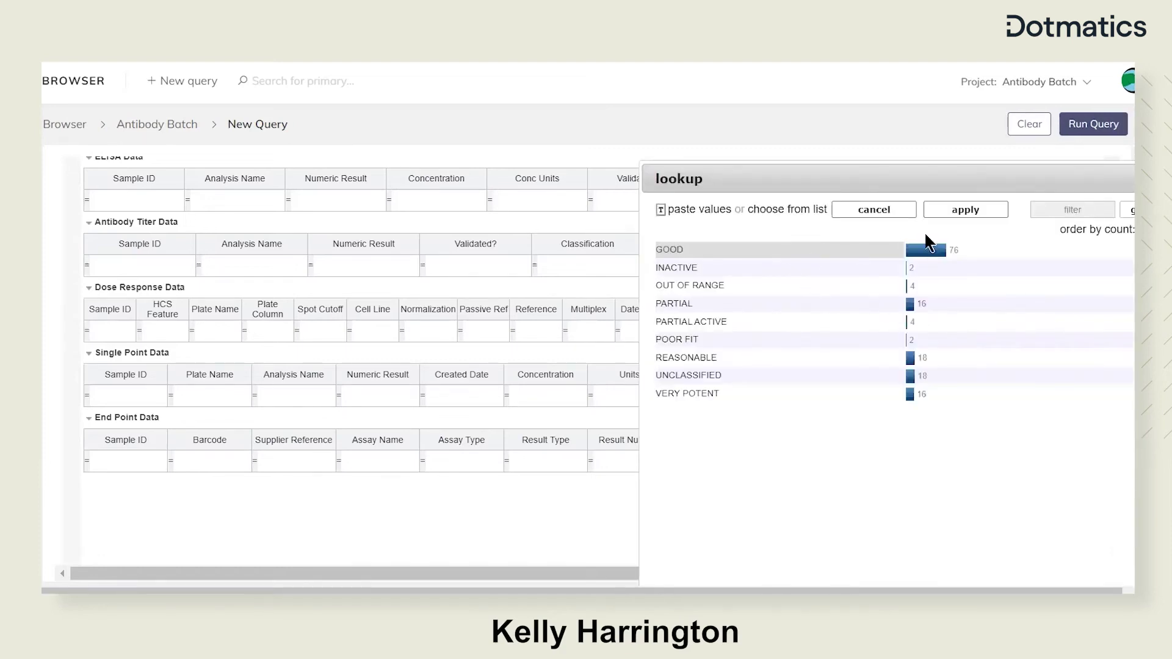
left_click(987, 210)
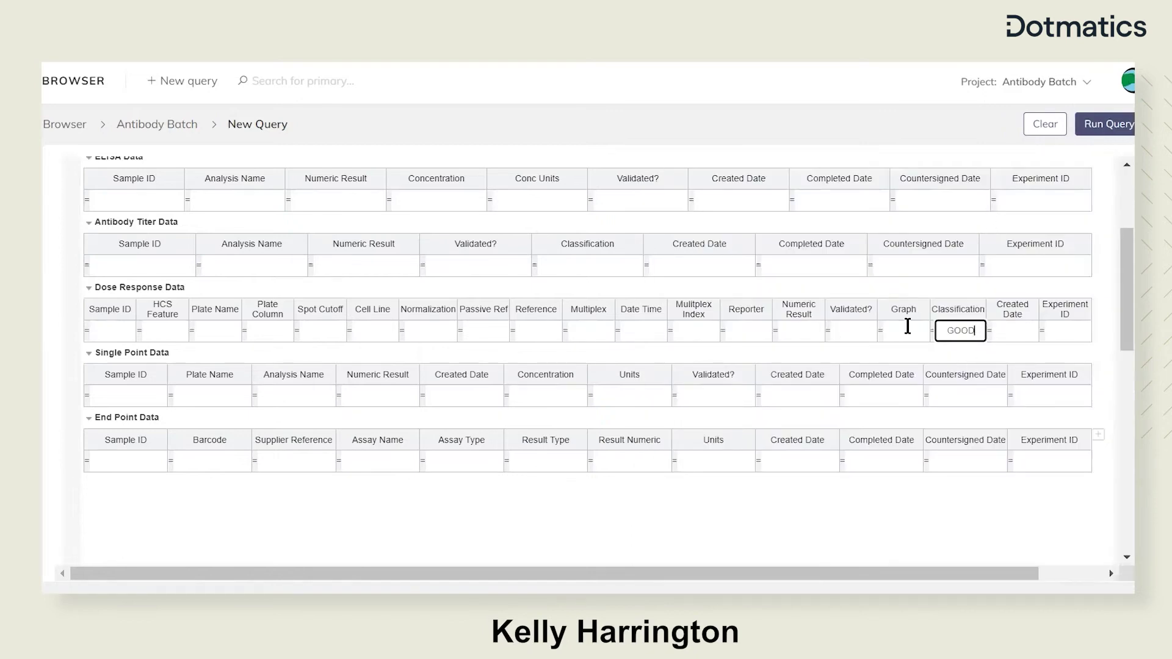
left_click(1105, 126)
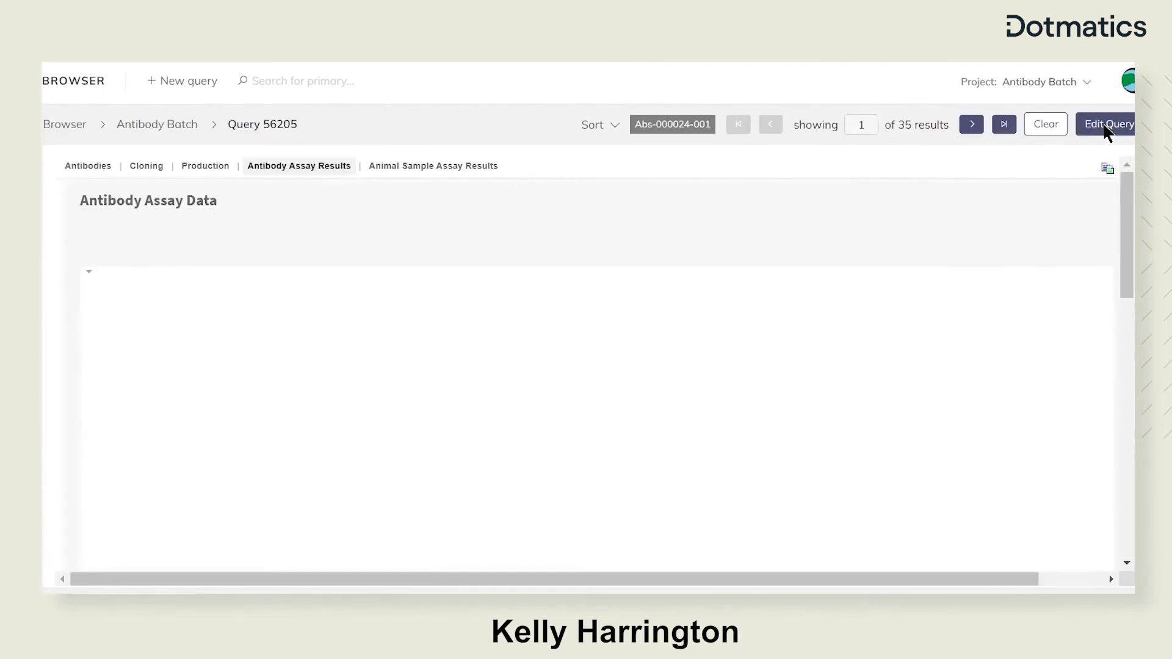
scroll(1091, 207, "down", 5)
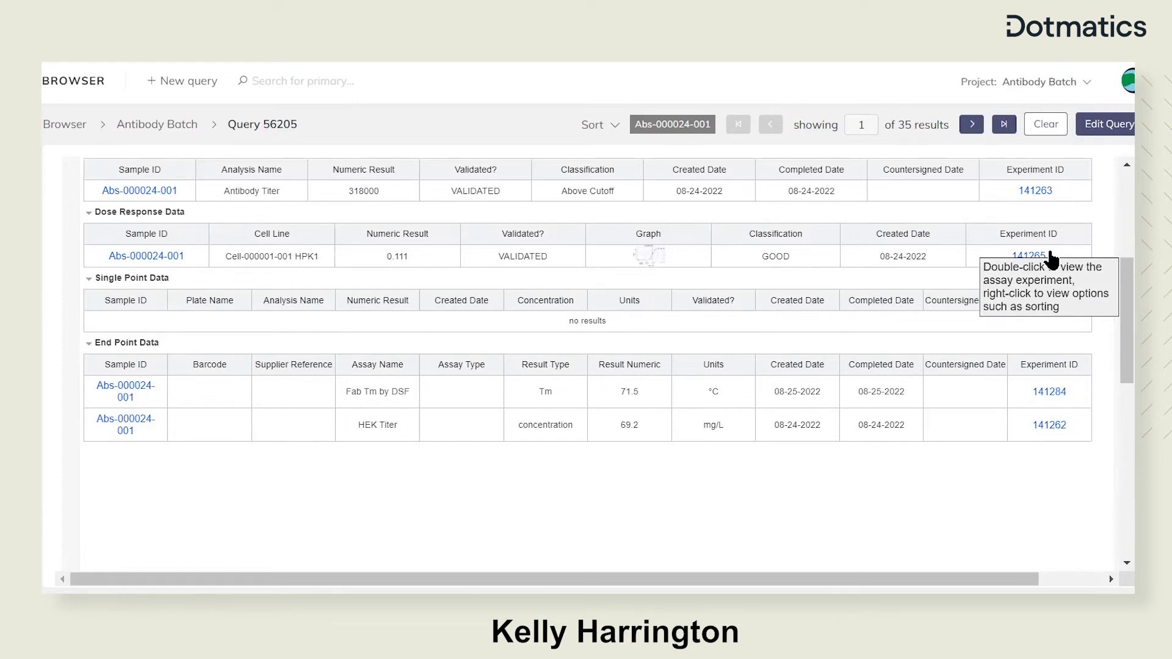
scroll(1051, 260, "up", 3)
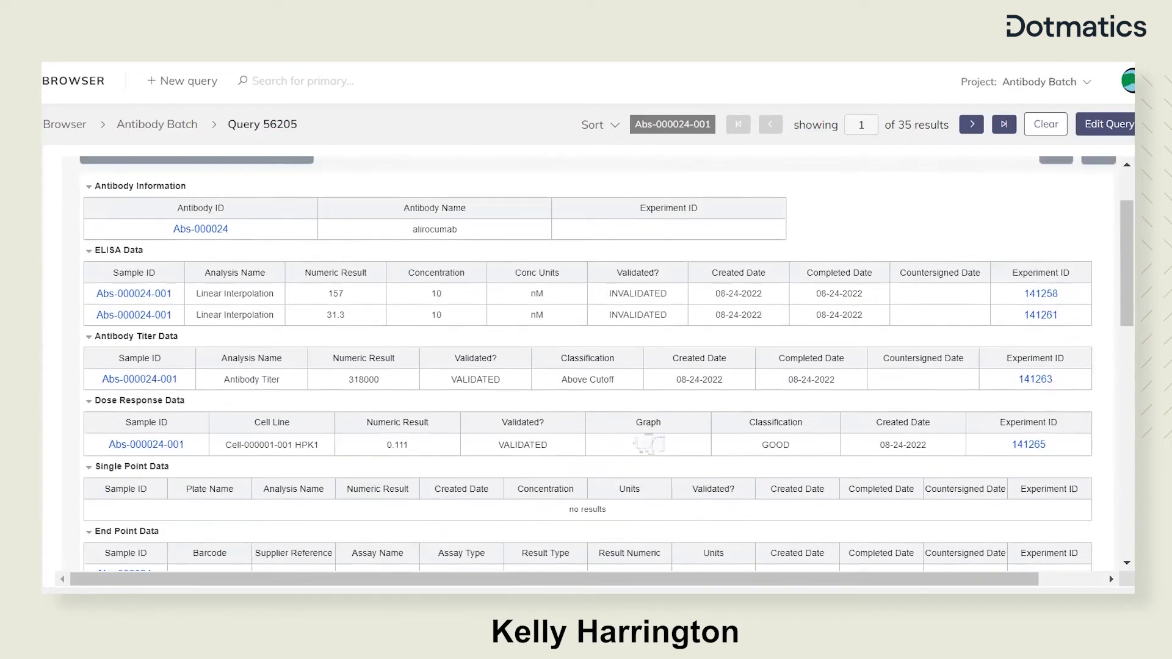
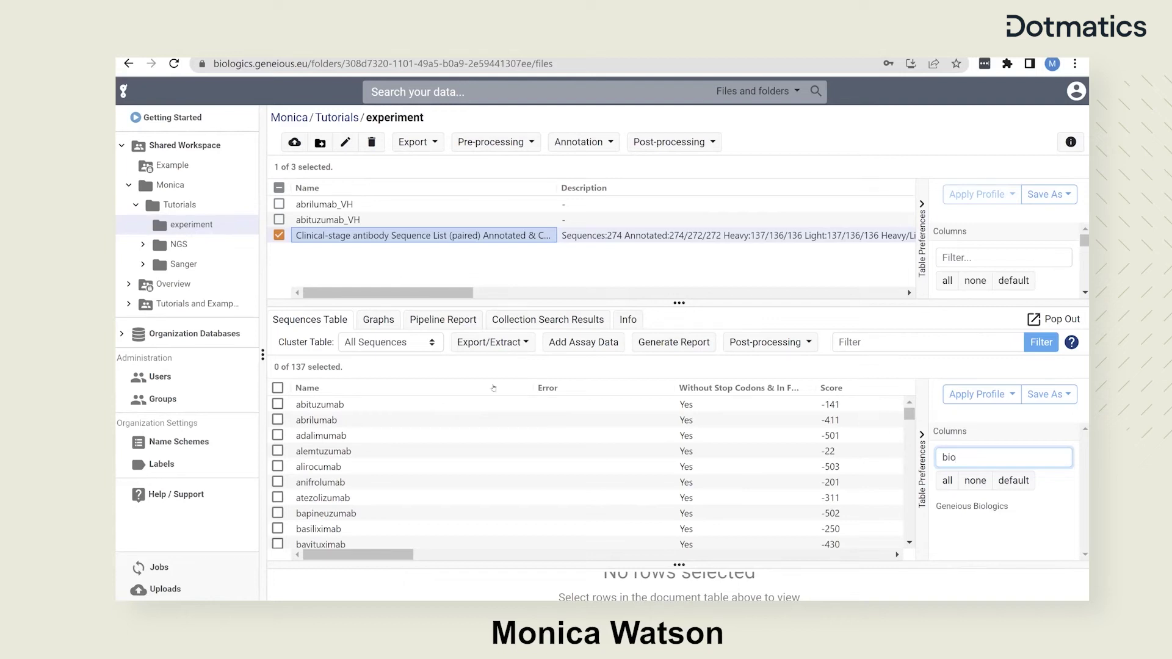
Pop out the clinical-stage antibody sequence list into its own window and show abrilumab in an enlarged sequence viewer.
left_click(488, 404)
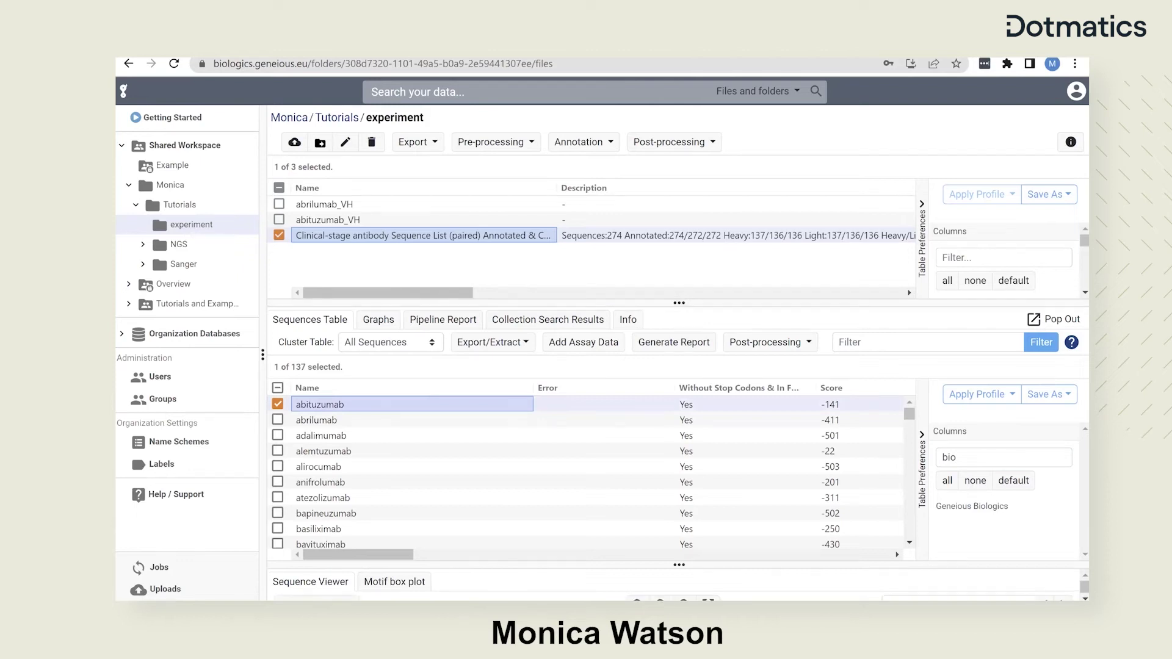
left_click(1055, 319)
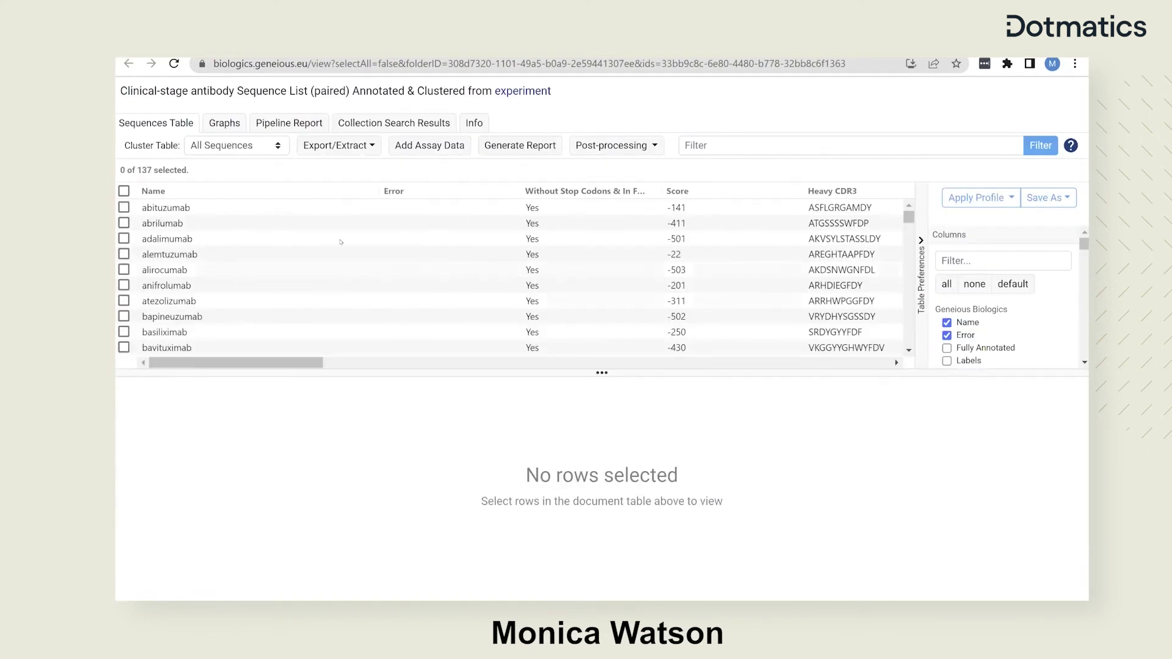
left_click(269, 208)
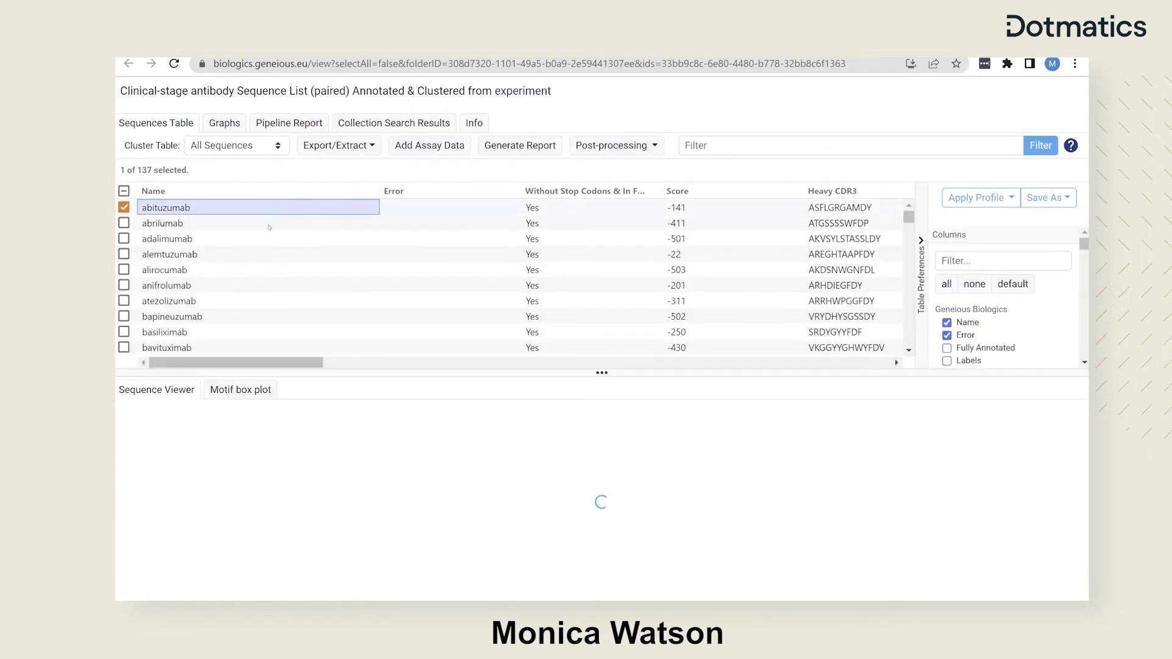
left_click(268, 226)
left_click(277, 226)
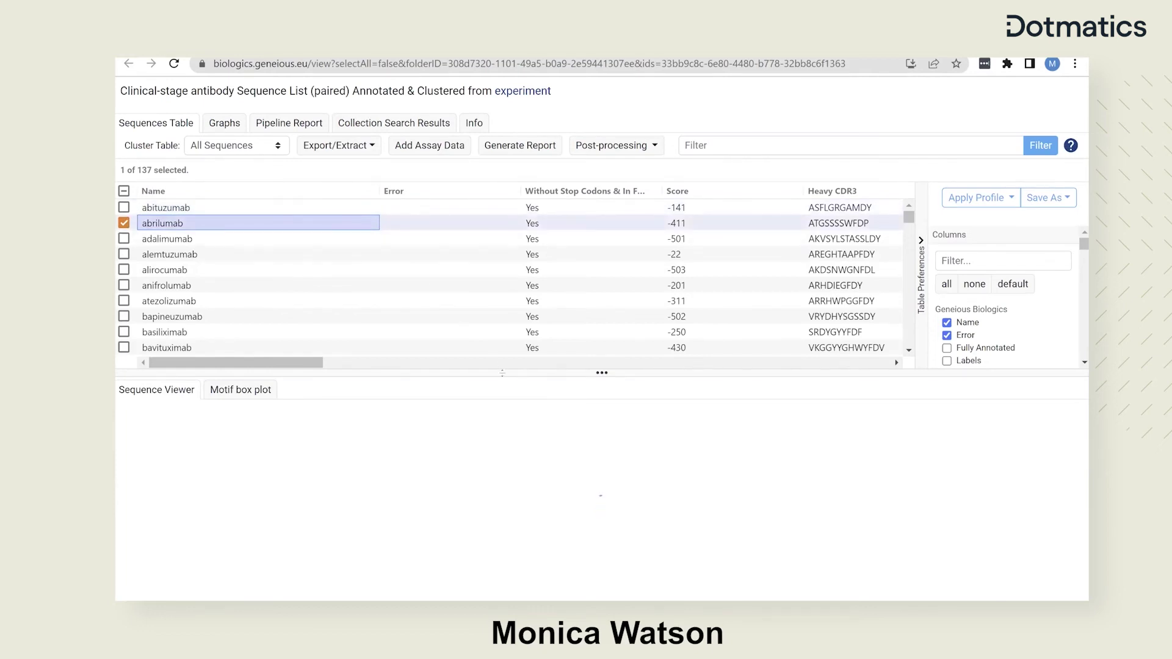
left_click_drag(502, 372, 505, 315)
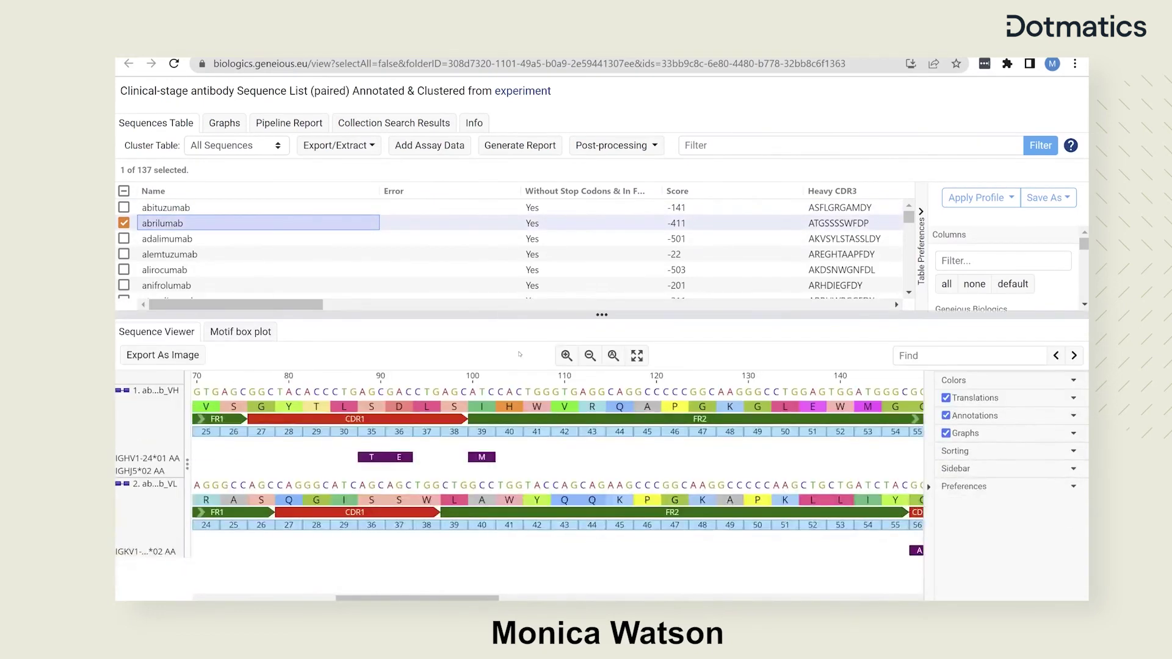
Inspect abrilumab's heavy-chain AA variant M and CDR2 cleavage annotation DP, and hide all annotations in the sequence viewer.
left_click(485, 458)
mouse_move(485, 457)
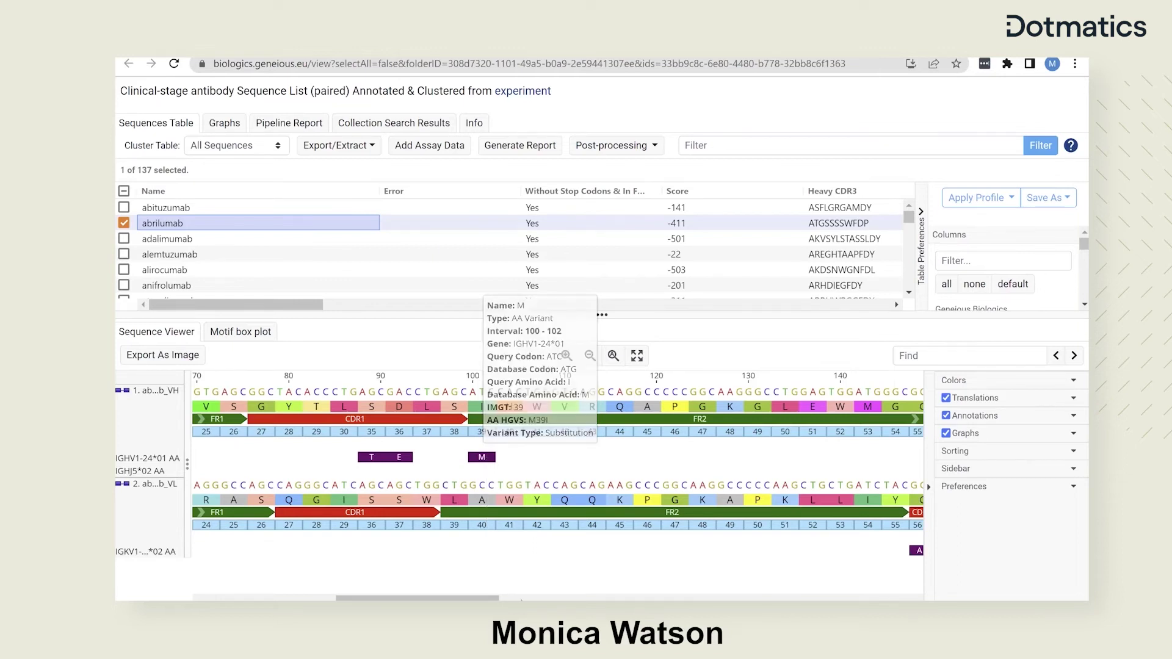
scroll(676, 444, "right", 5)
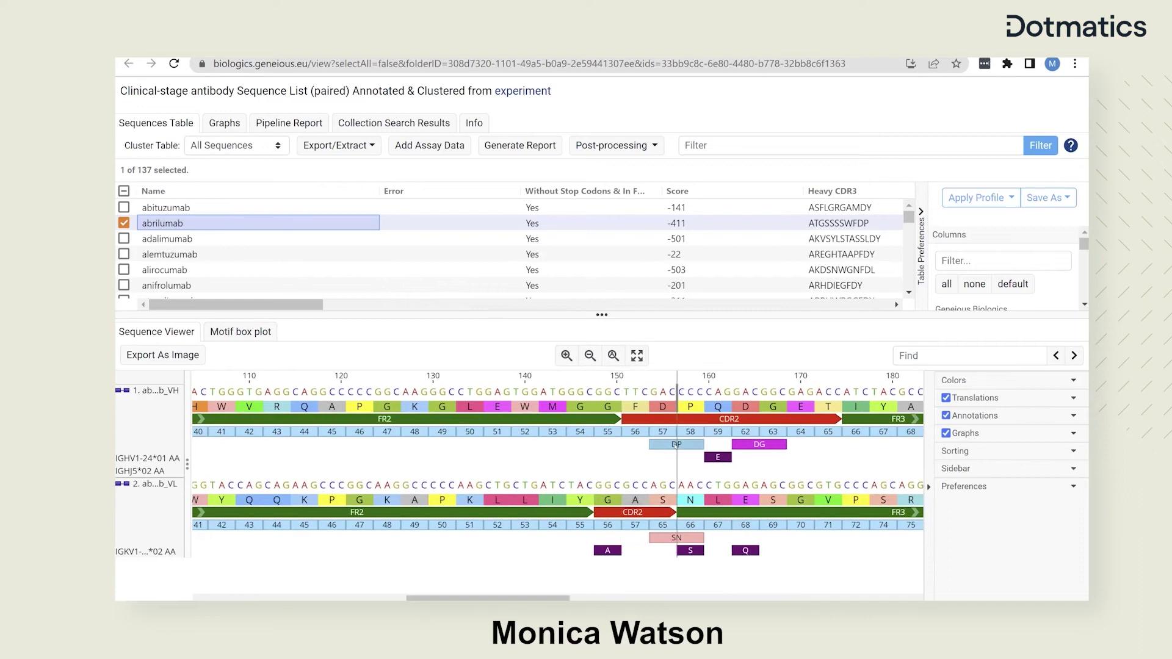
mouse_move(676, 445)
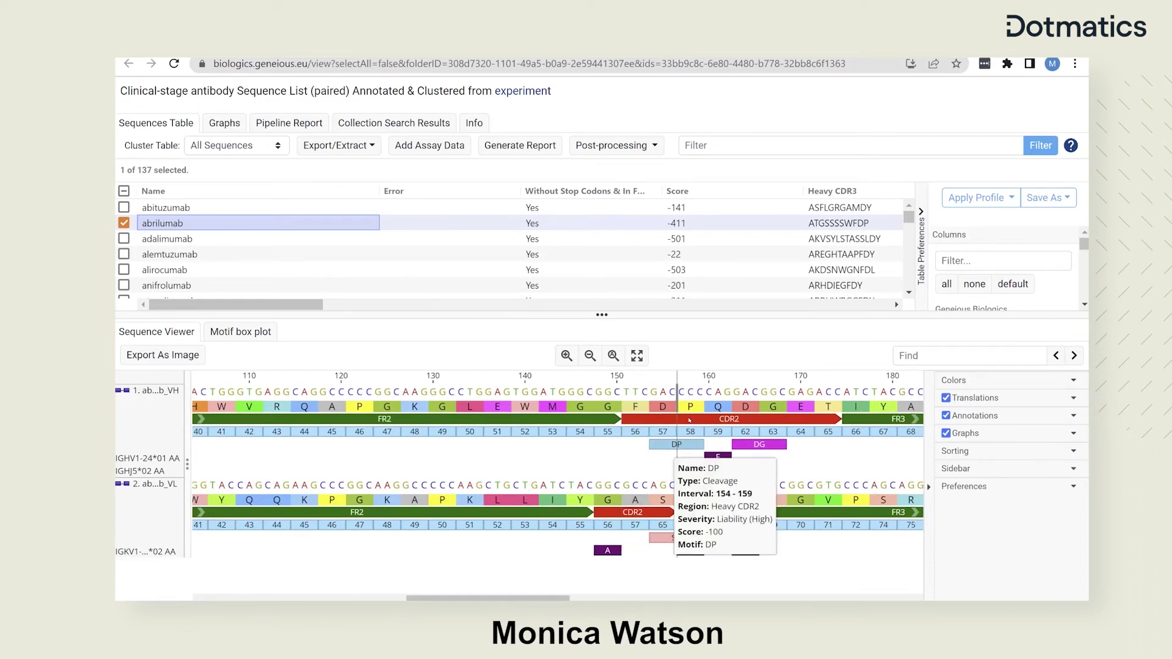
mouse_move(688, 420)
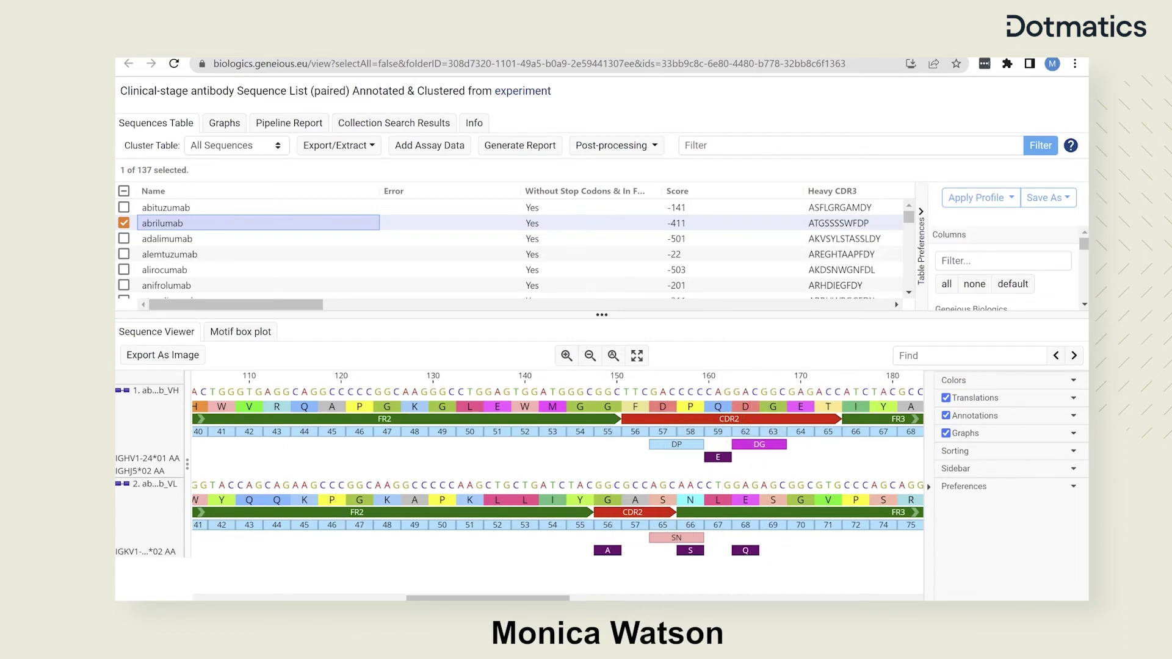
left_click(1073, 415)
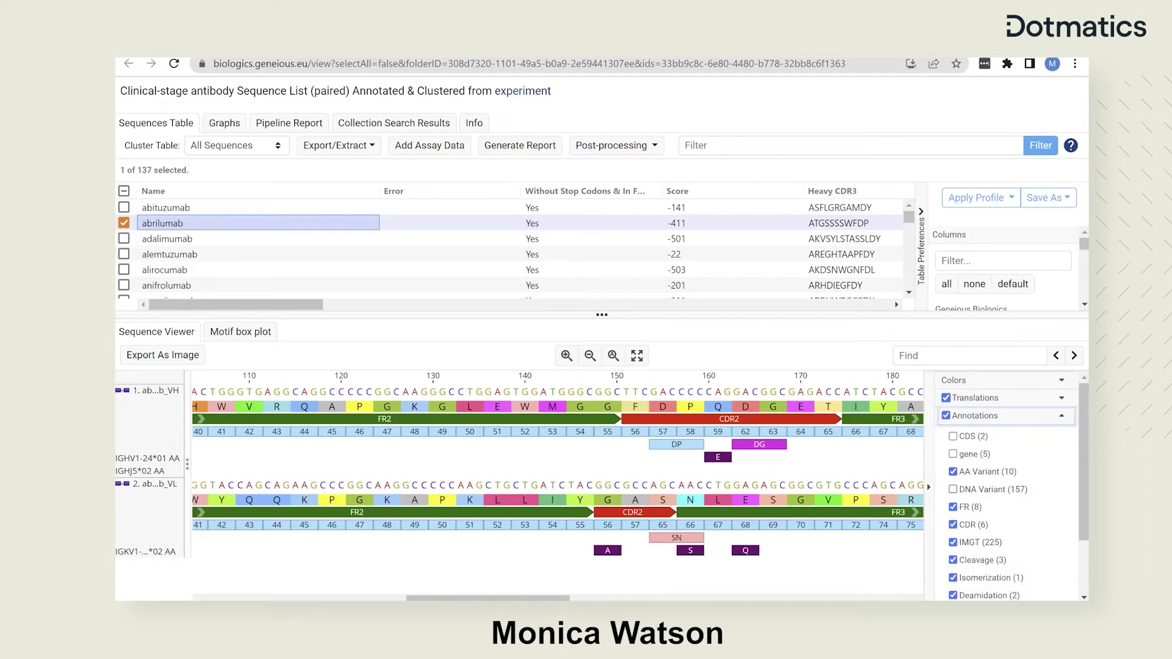
left_click(946, 415)
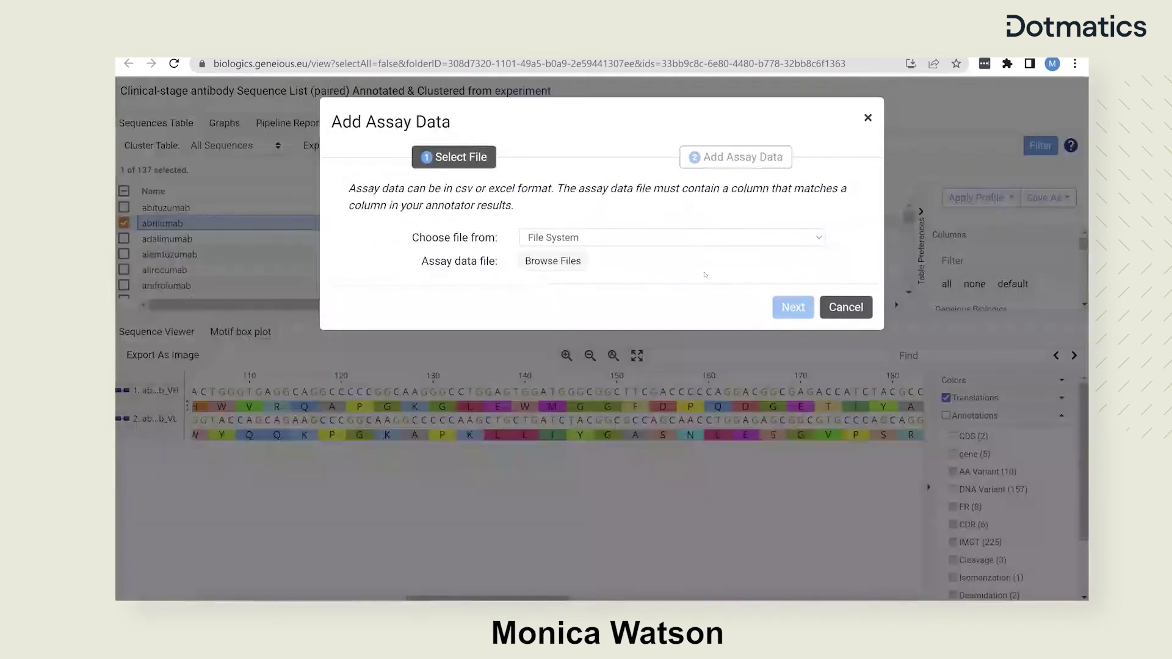
Choose Experiment_Metadata.xlsx from the experiment folder in Documents as the assay data file and proceed to column matching.
left_click(546, 261)
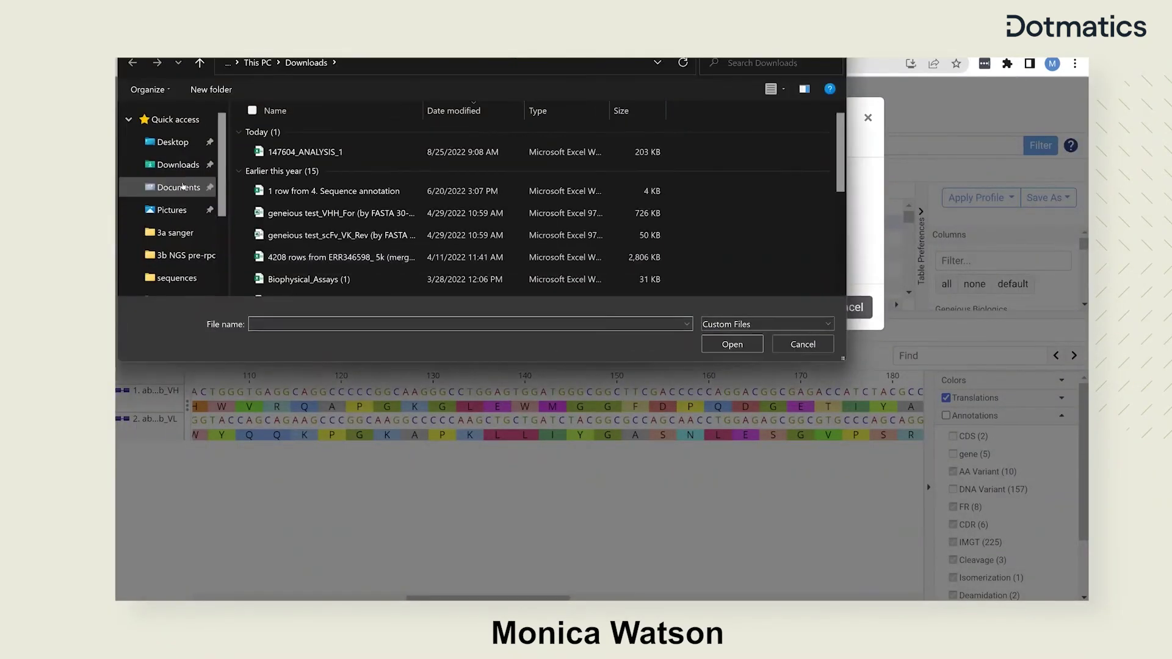
left_click(177, 188)
left_click(295, 160)
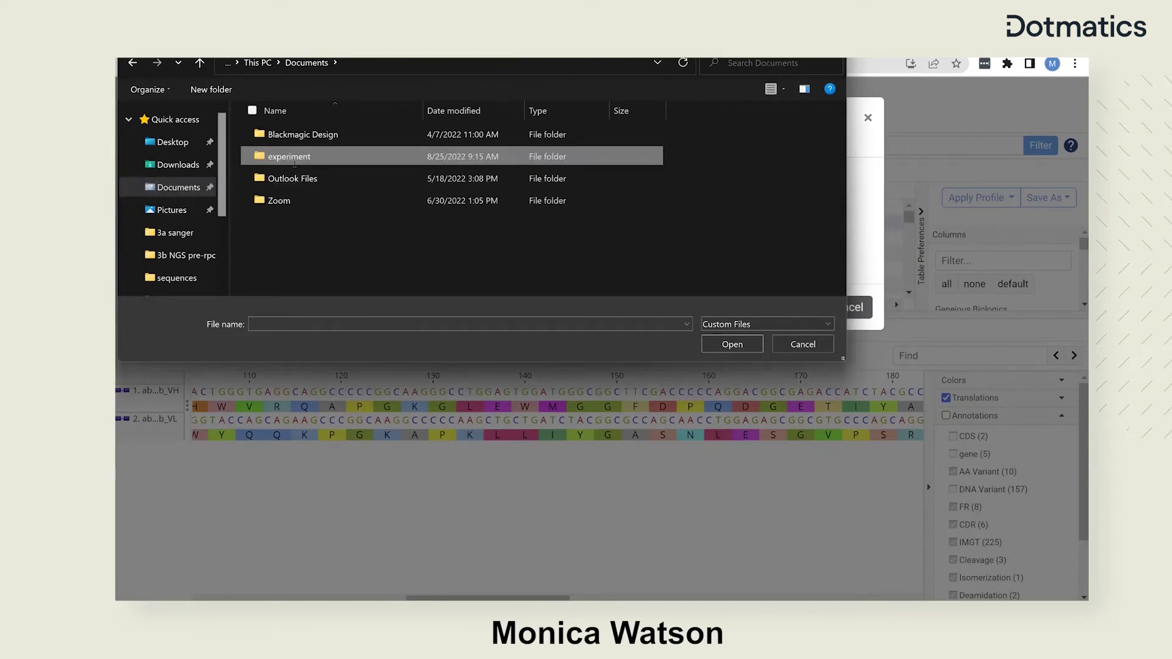
left_click(295, 158)
double_click(368, 161)
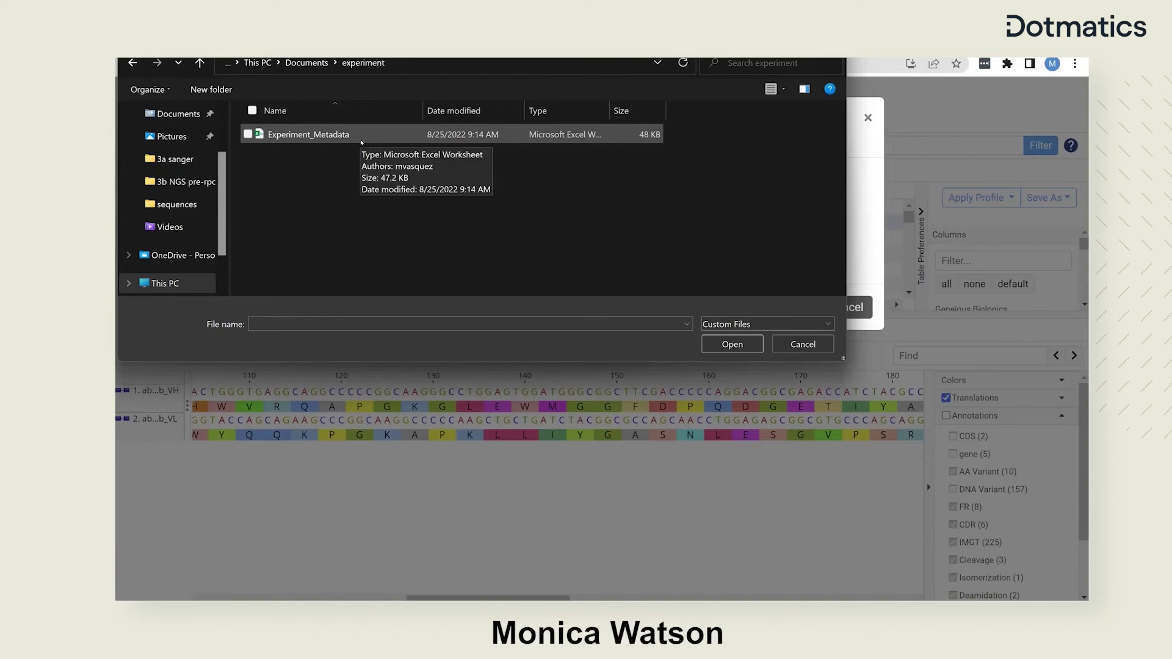
left_click(361, 141)
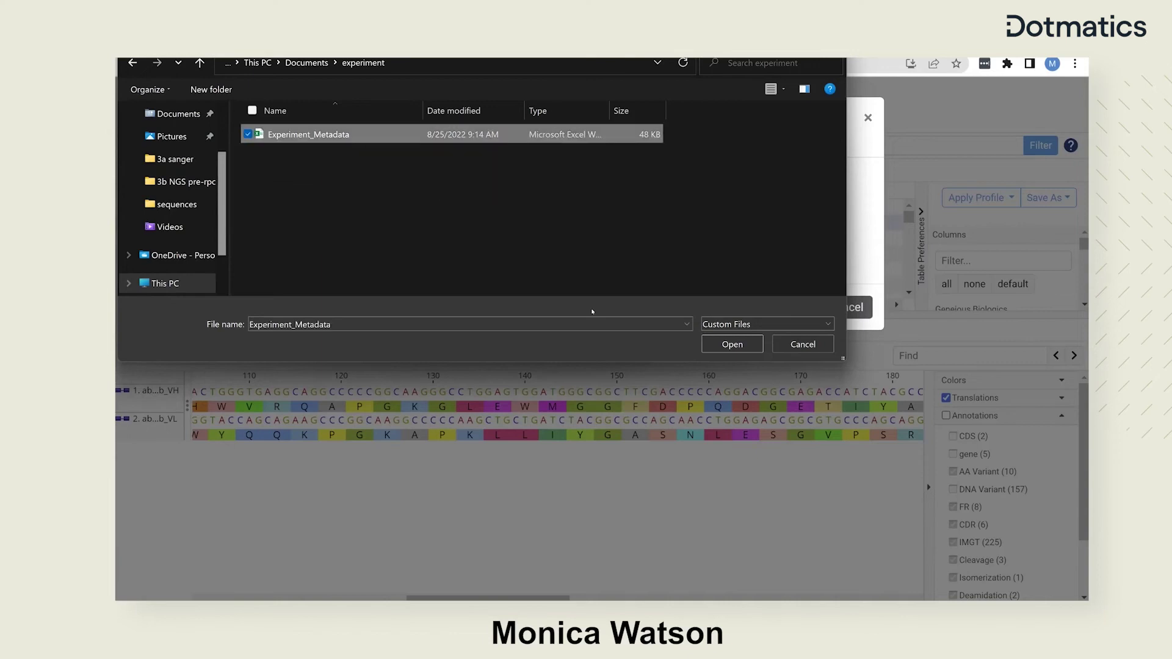
left_click(720, 344)
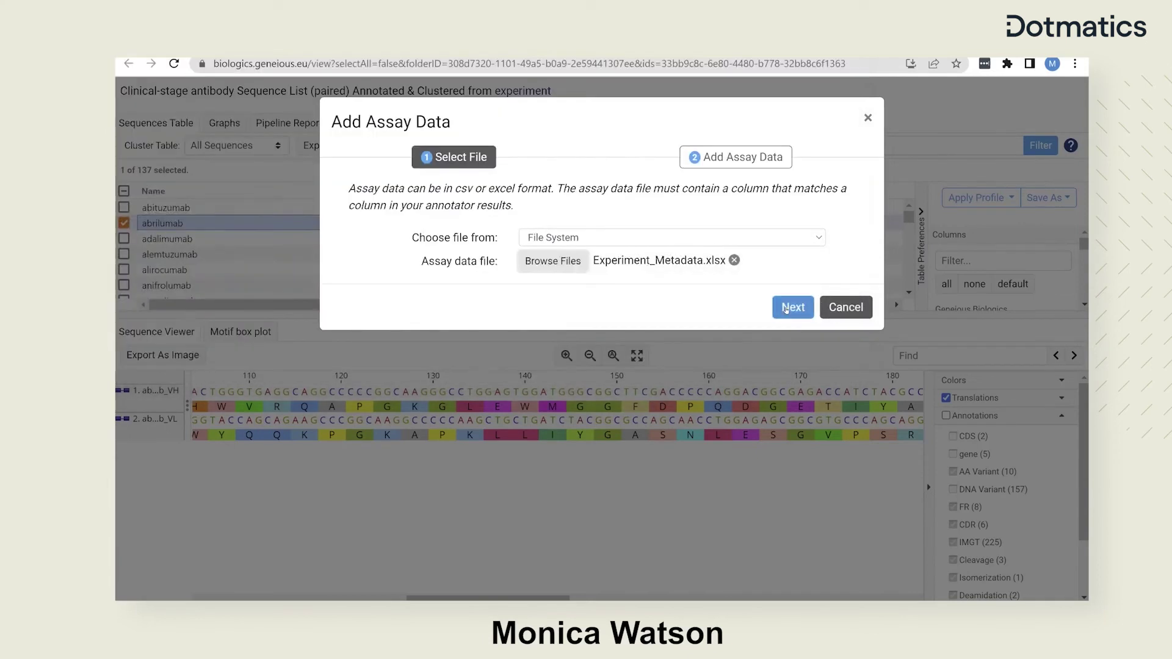
left_click(788, 308)
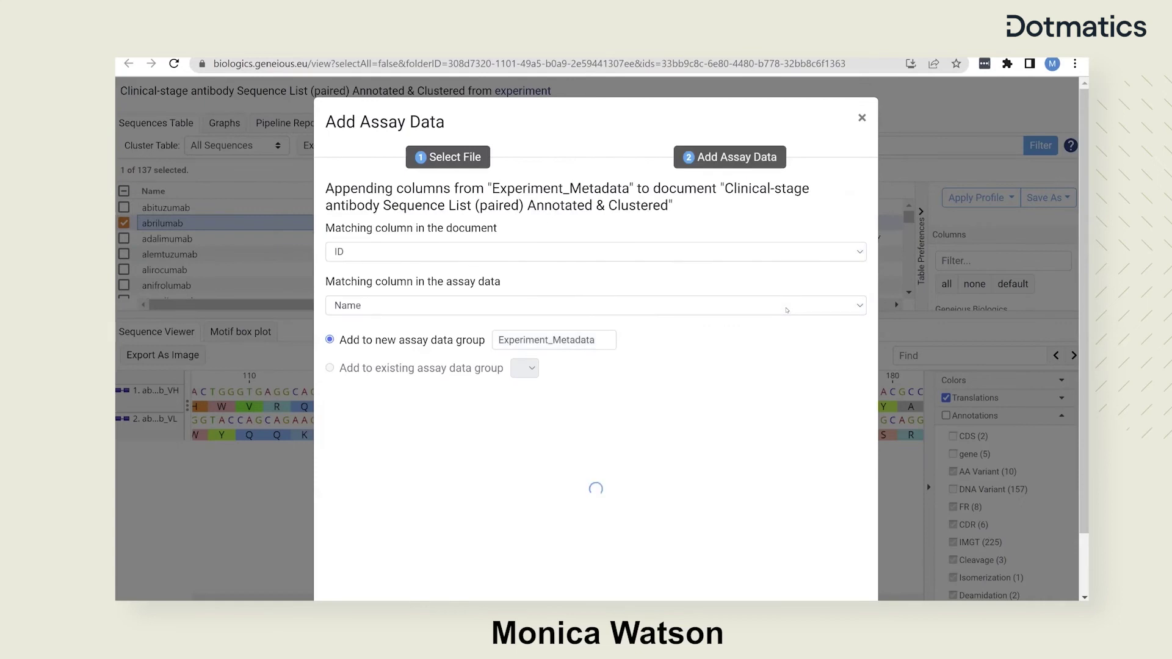
Match the document's Name column to the assay data's Name column, add the data as new group Experiment_Metadata and enlarge the sequences table.
left_click(631, 252)
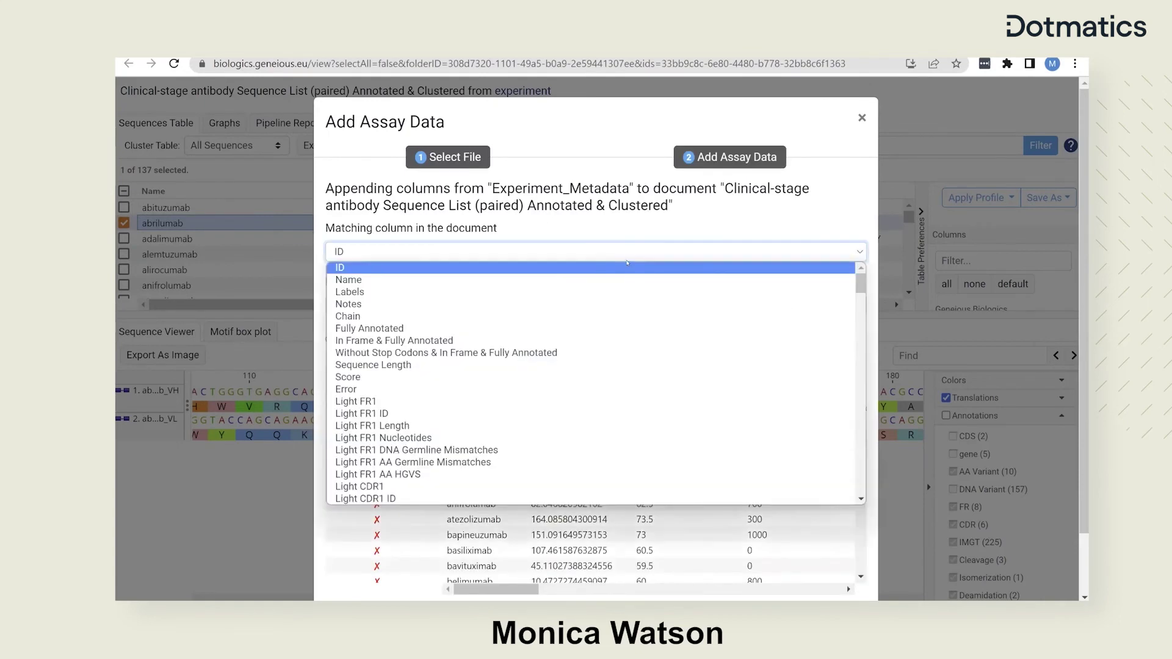
left_click(626, 282)
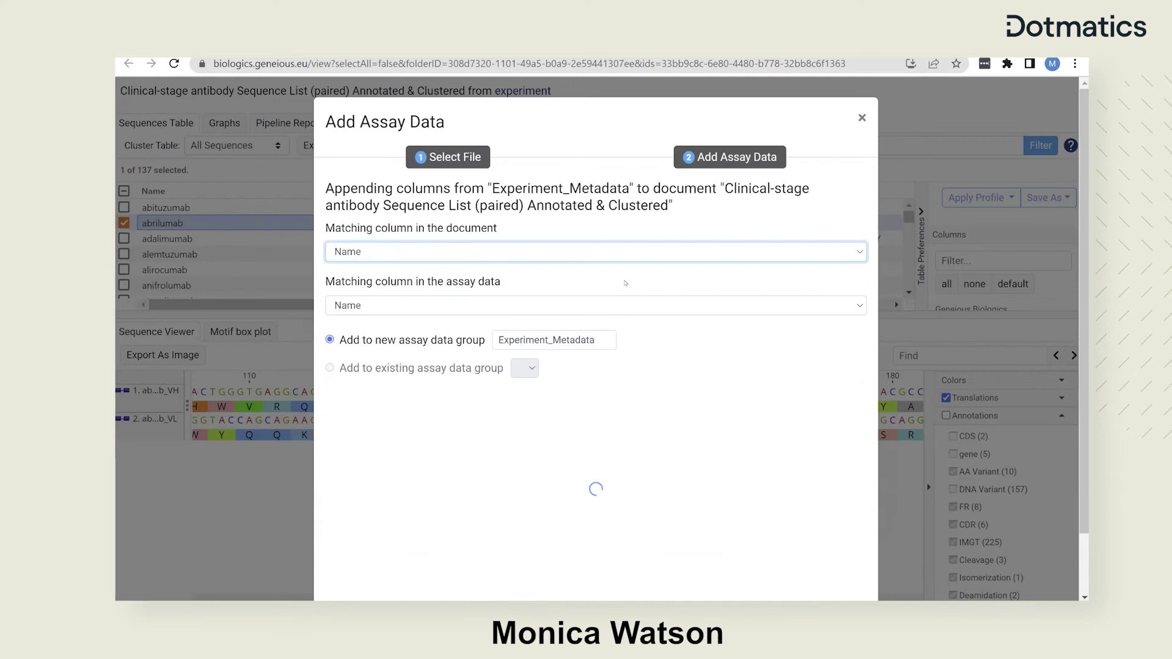
scroll(639, 478, "down", 3)
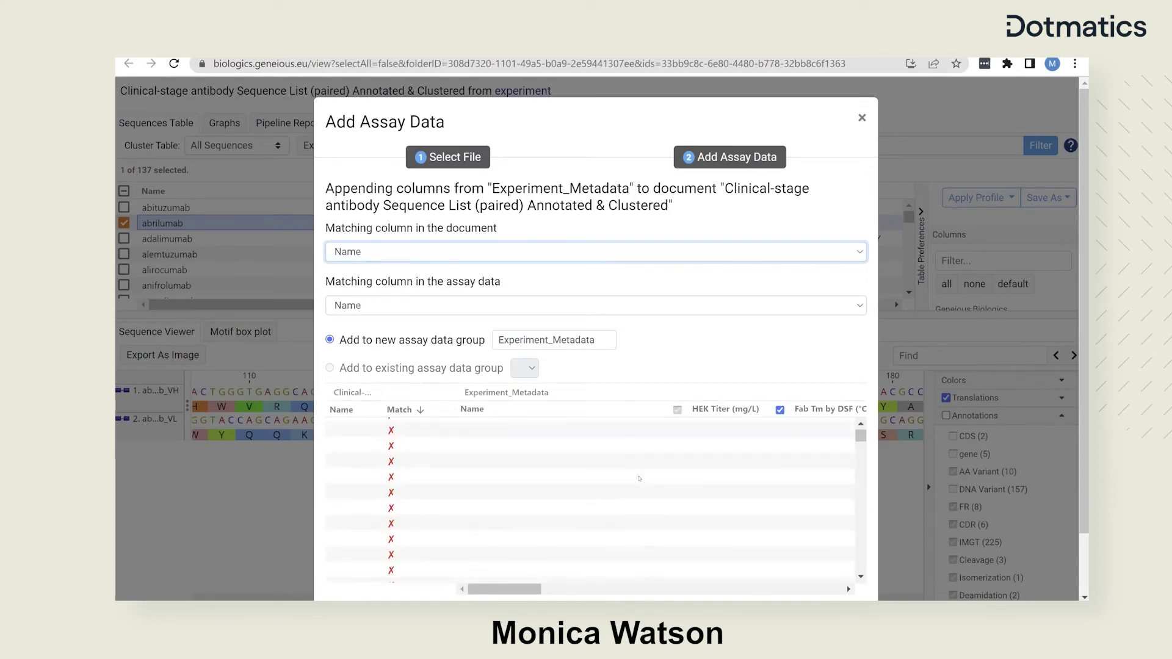
scroll(639, 479, "down", 5)
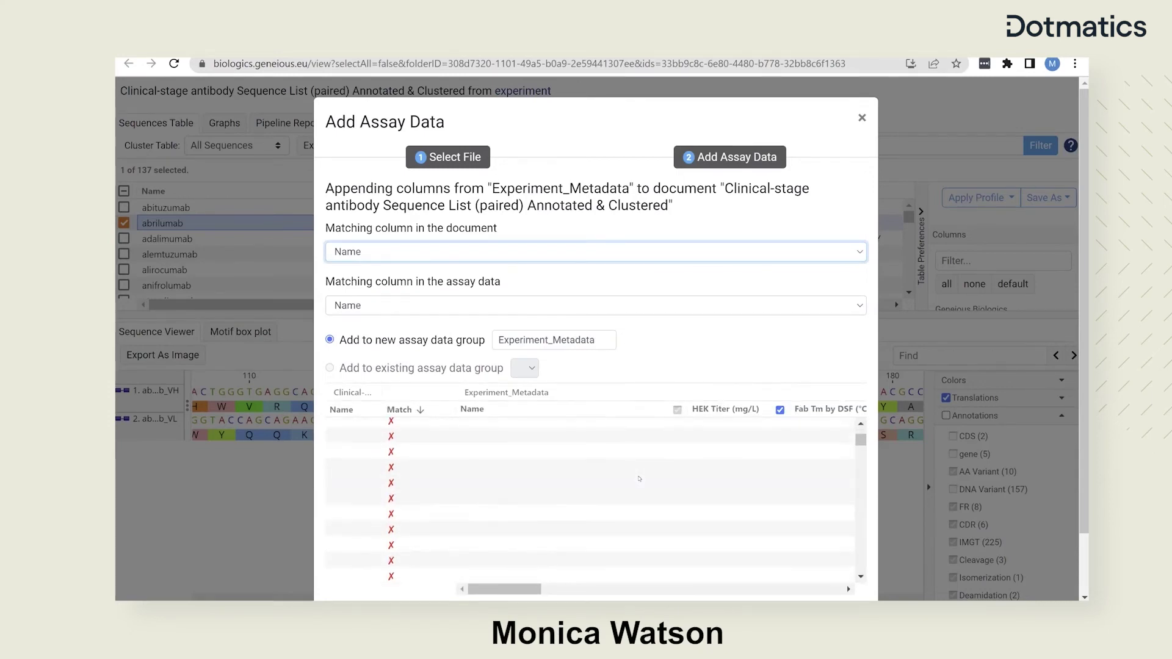
scroll(887, 468, "down", 2)
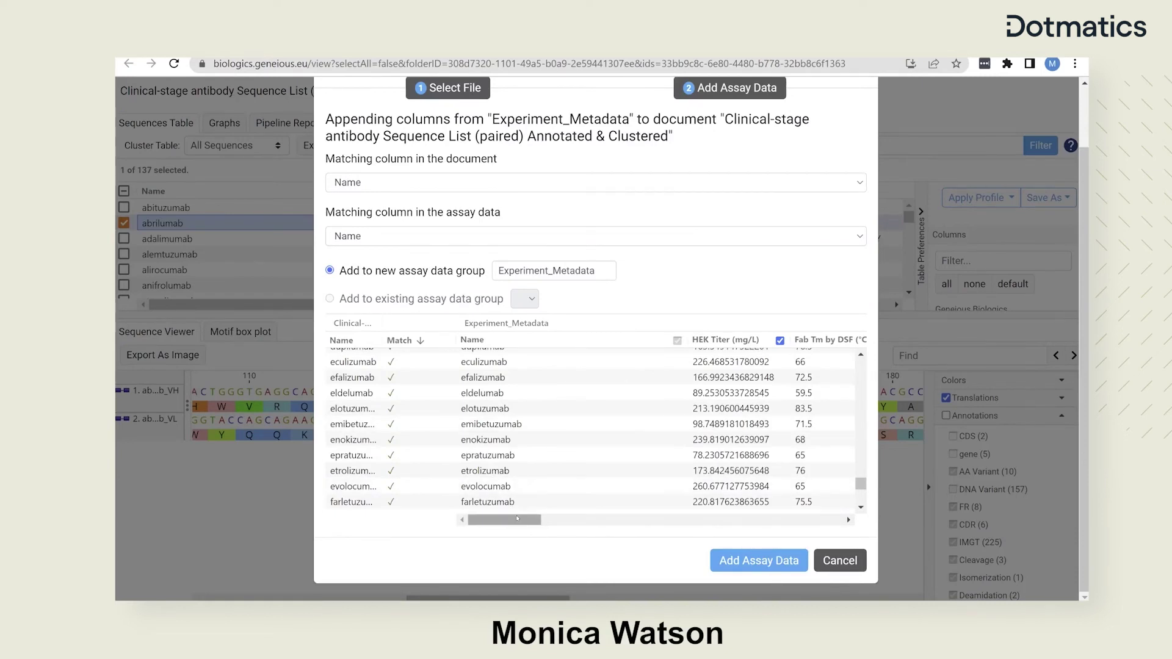
left_click_drag(517, 519, 823, 519)
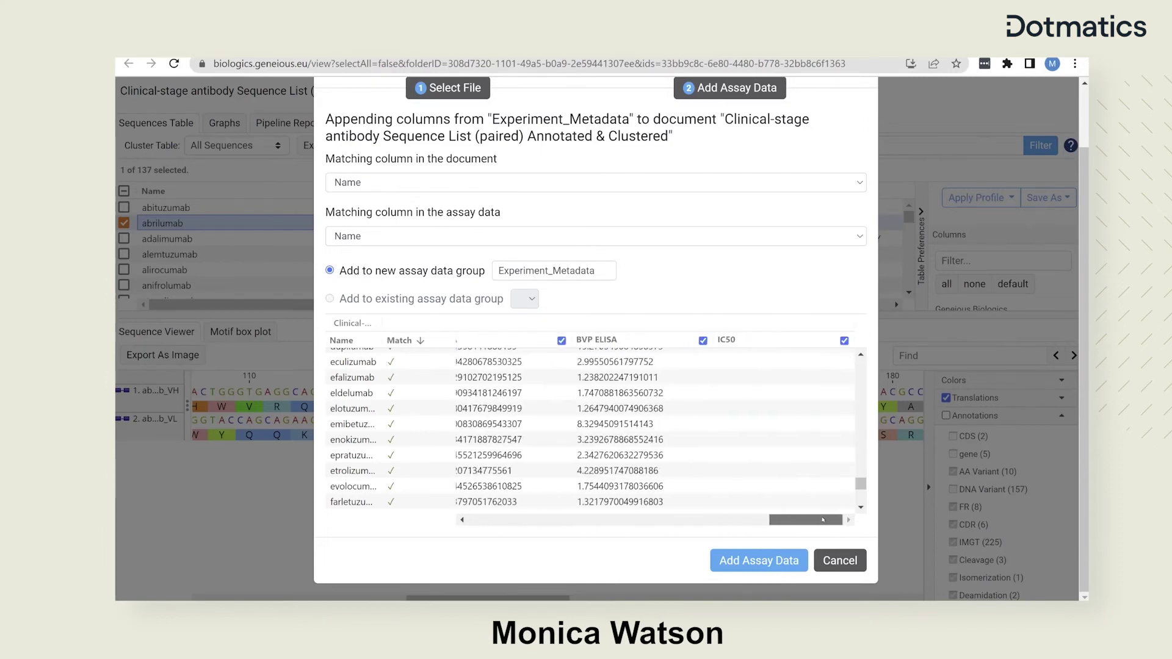
scroll(729, 397, "up", 5)
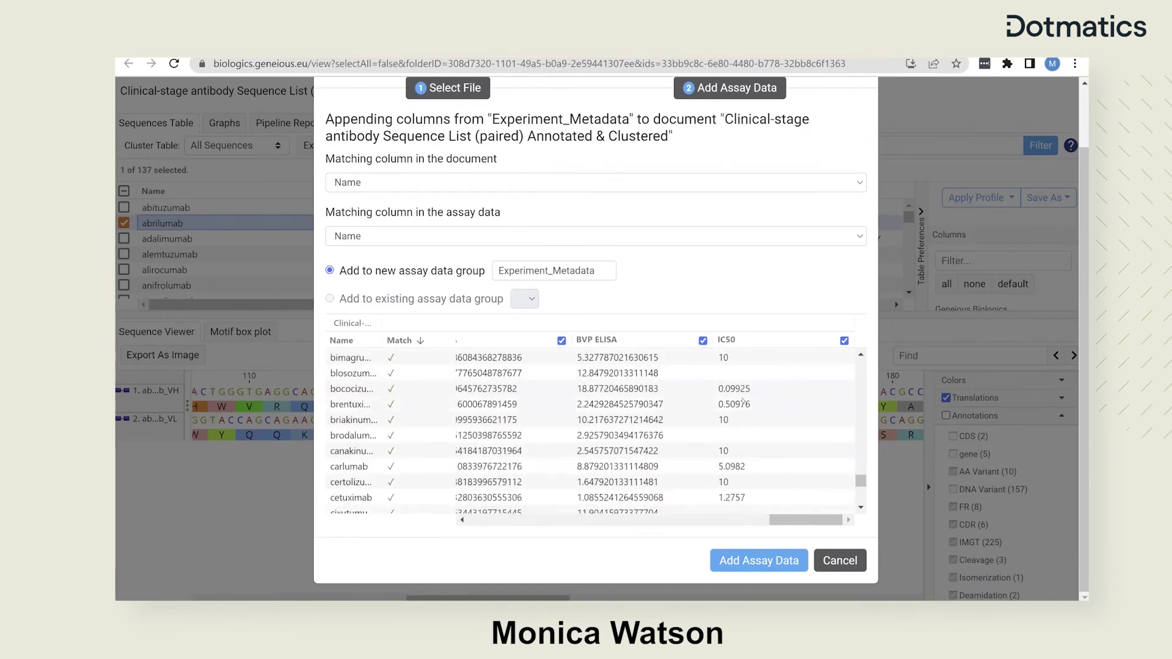
left_click(758, 561)
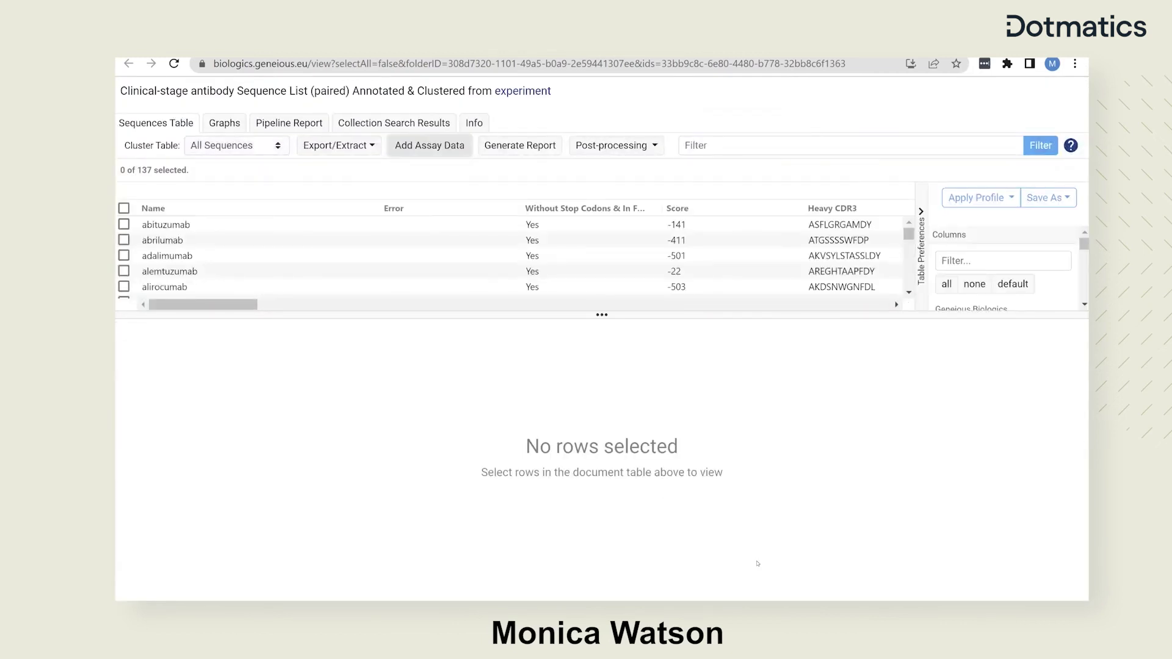
left_click_drag(798, 324, 817, 439)
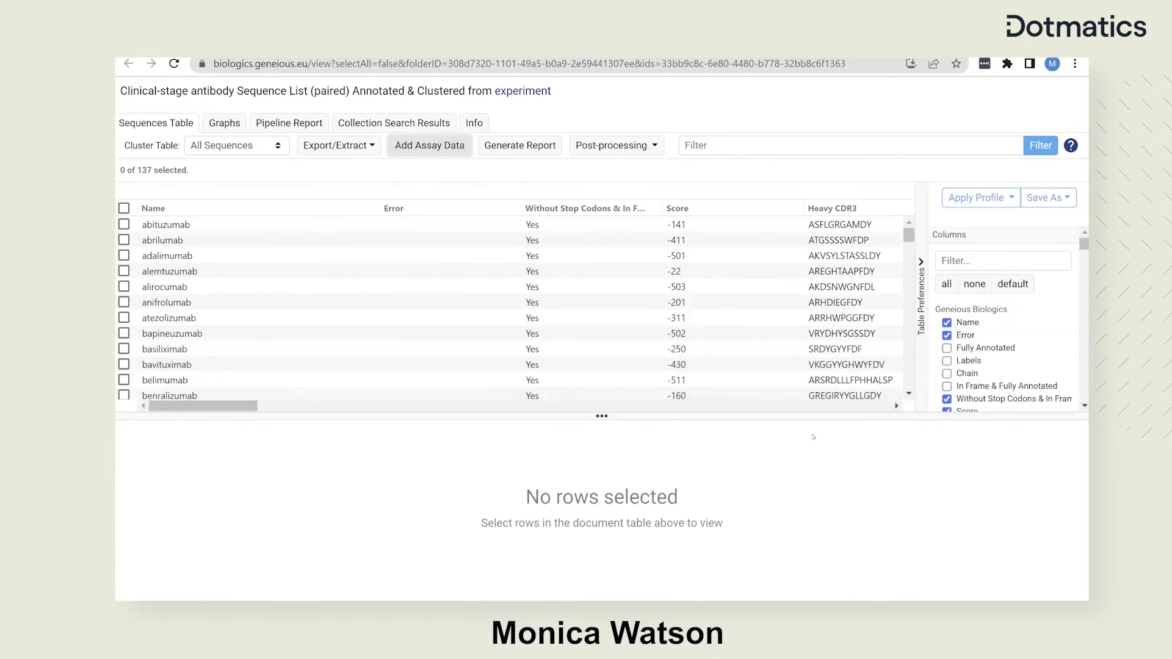
Narrow the column list with IC and review the IC50 values in the sequences table.
left_click(970, 261)
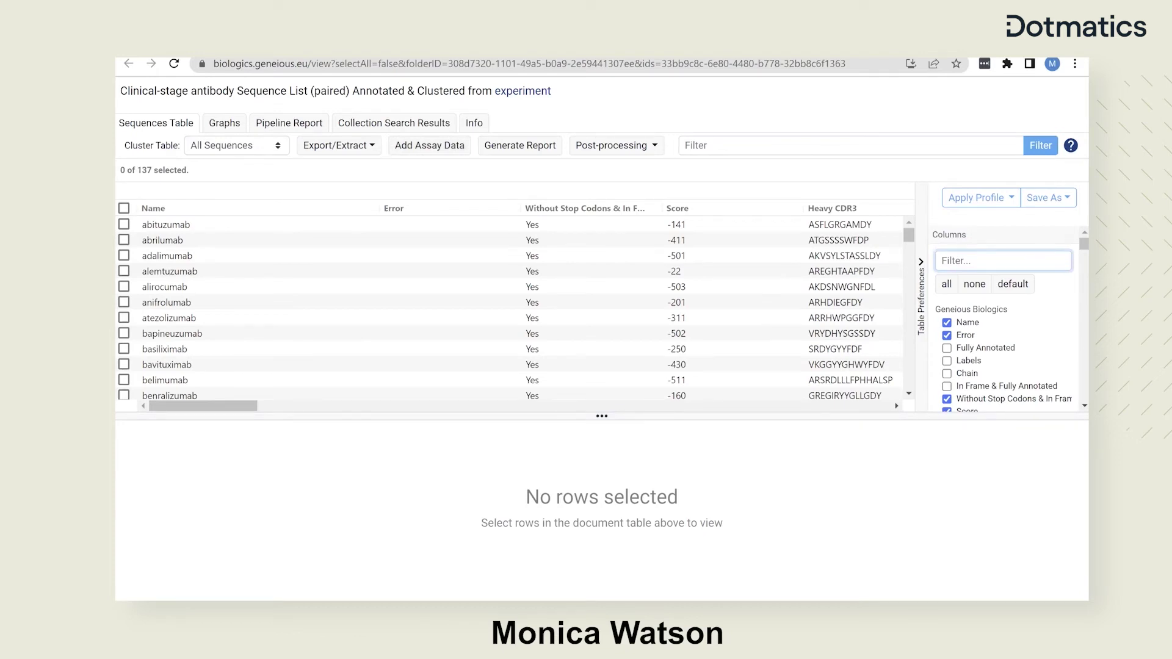
type("IC")
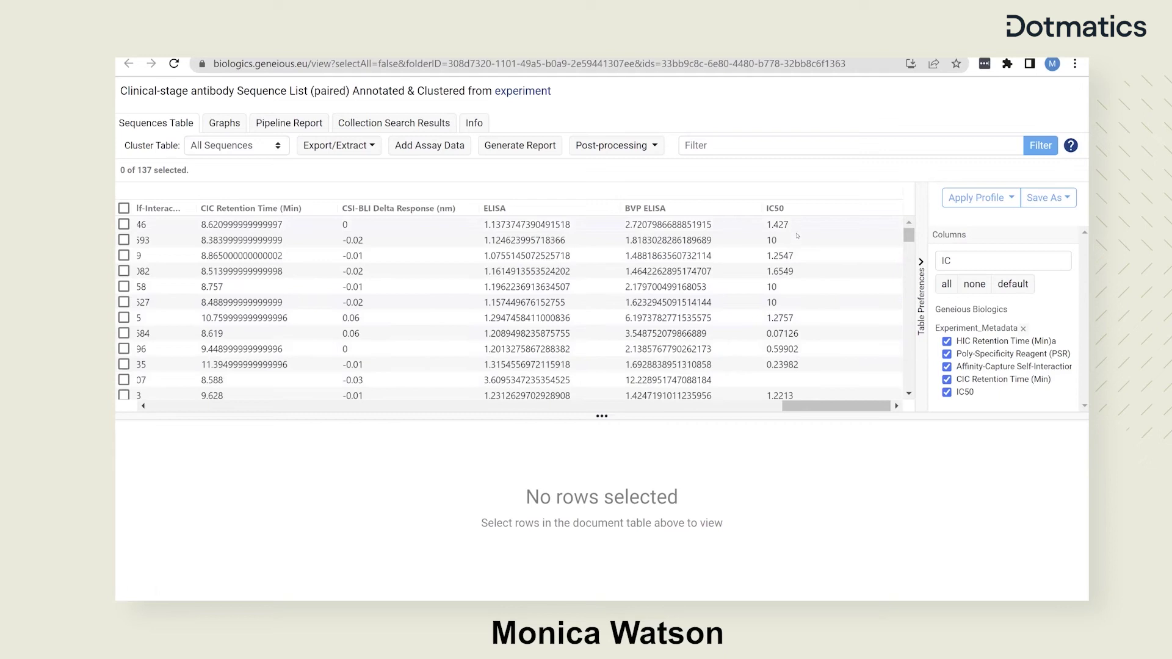
scroll(793, 332, "down", 3)
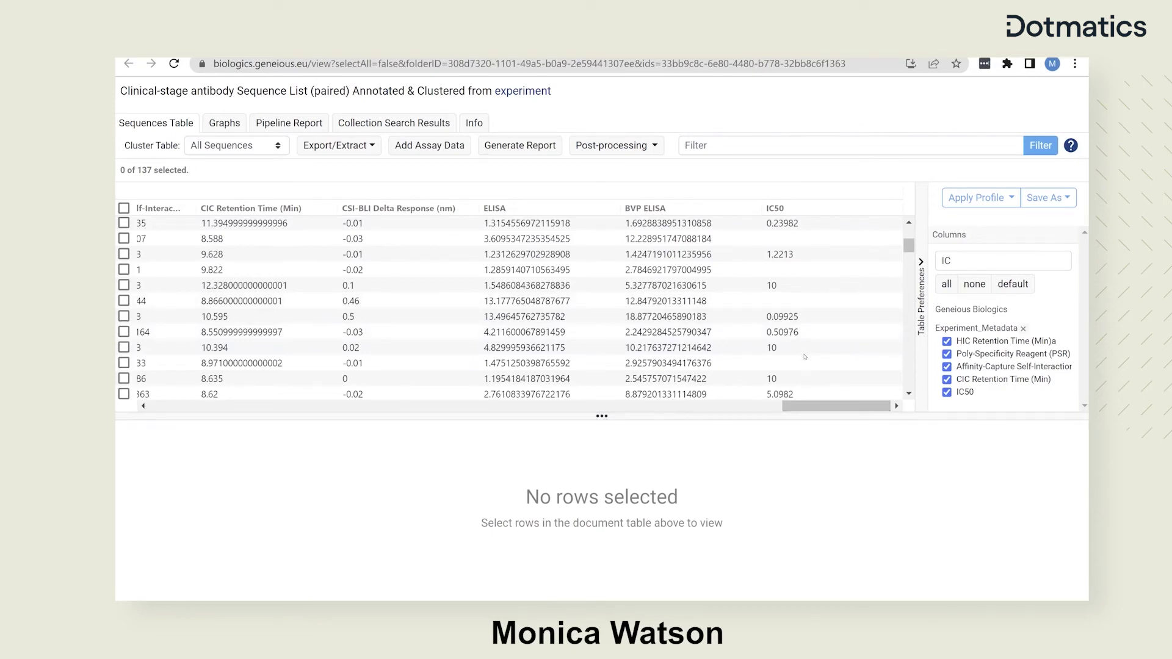
scroll(805, 356, "up", 3)
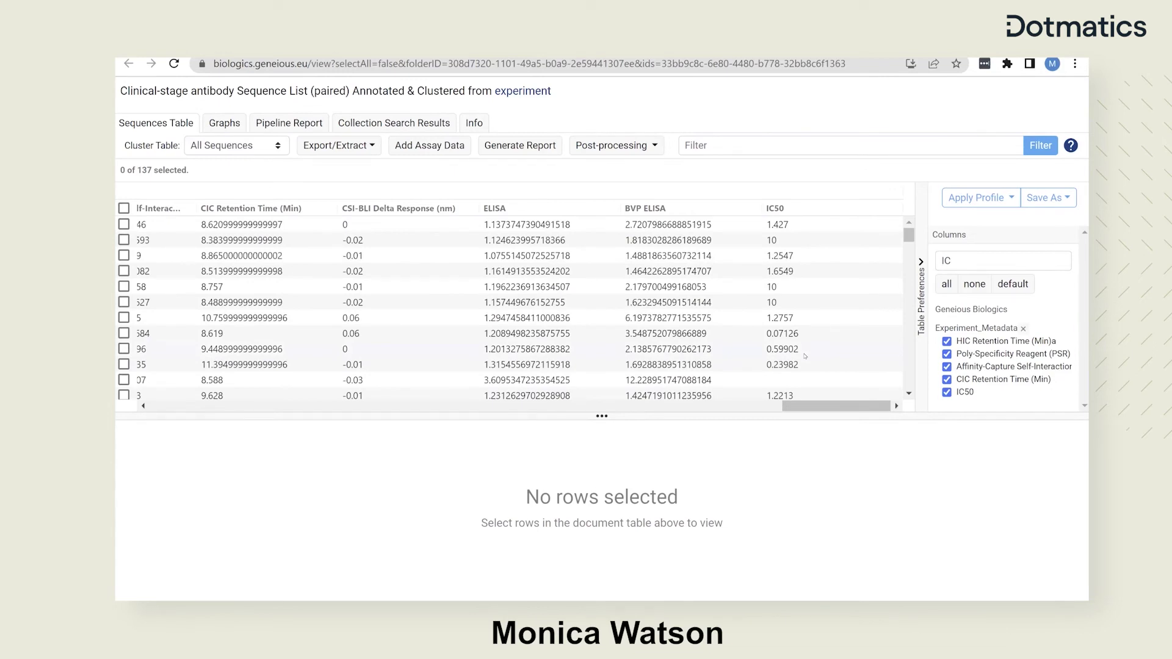
Filter the sequences table to antibodies whose Experiment_Metadata IC50 is < 1 and look across the resulting columns.
right_click(805, 337)
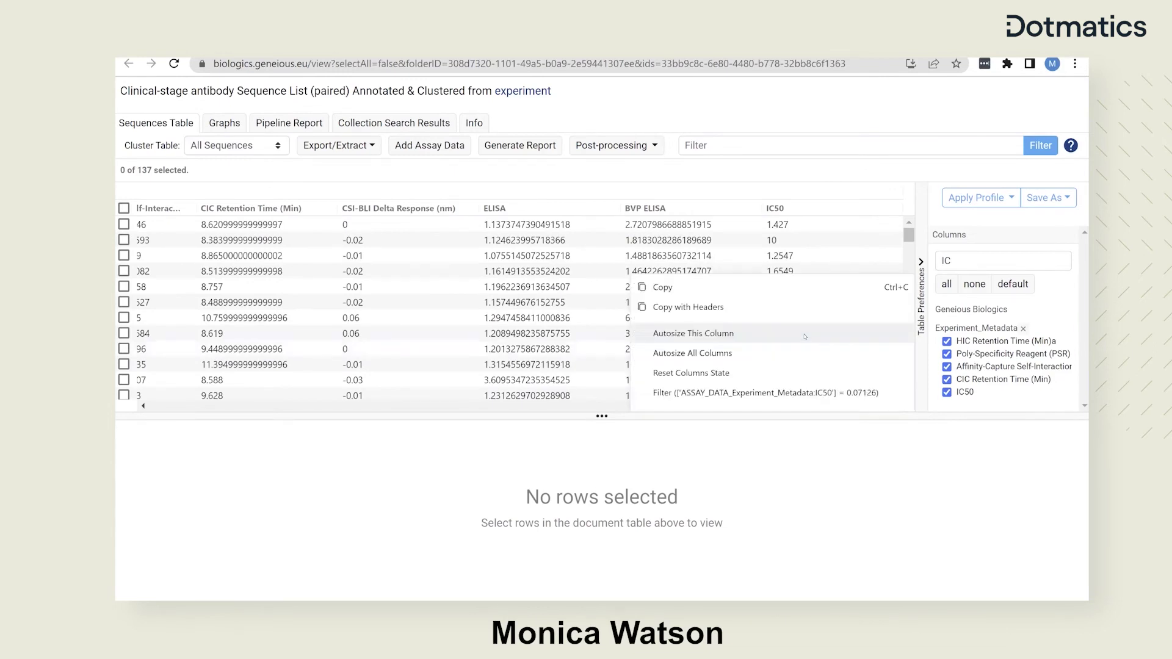
left_click(804, 393)
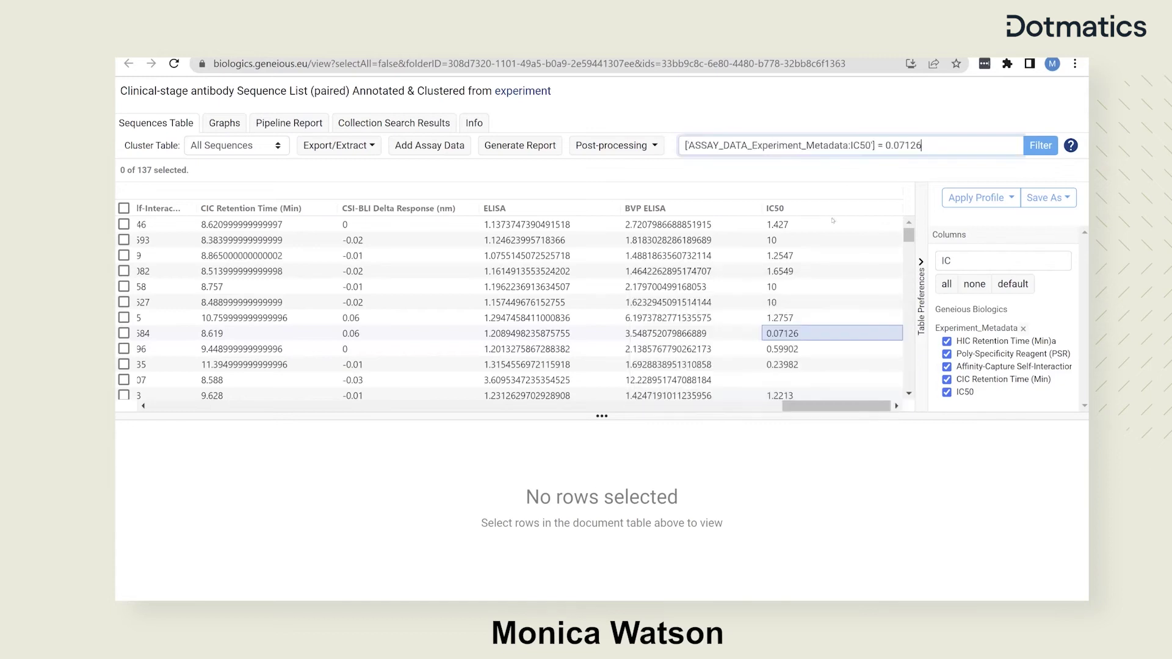
left_click(887, 146)
key("BackSpace")
key("BackSpace")
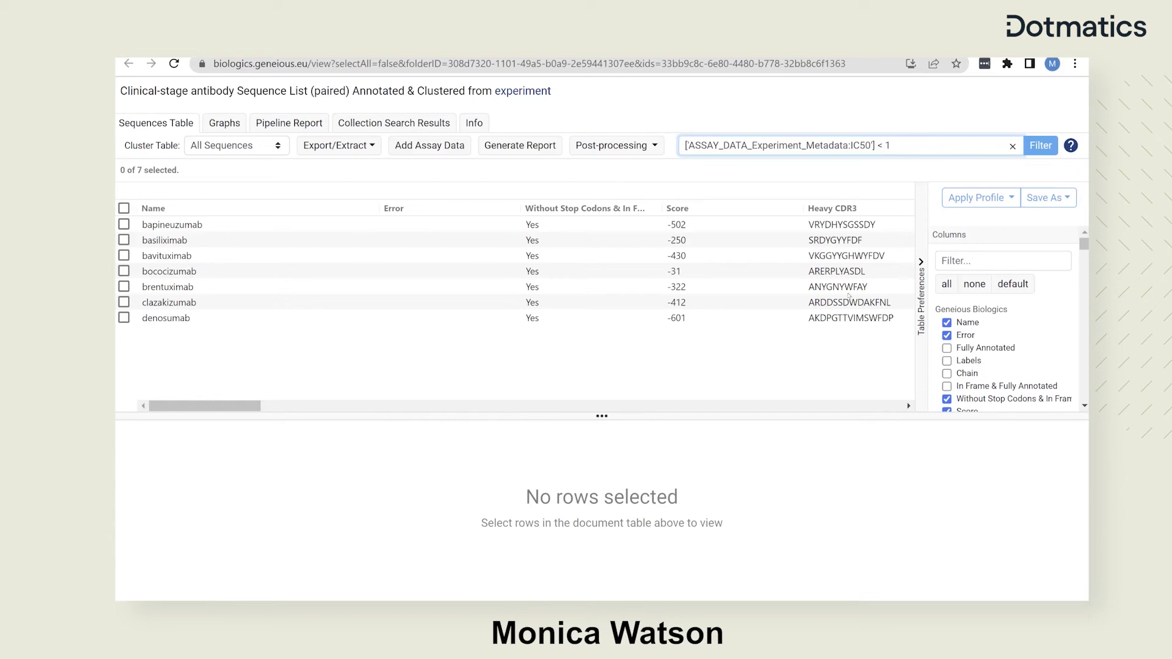
left_click_drag(253, 408, 205, 397)
left_click_drag(232, 407, 205, 410)
Select all filtered antibodies and set up an alignment of their Heavy CDR3 region.
left_click(124, 208)
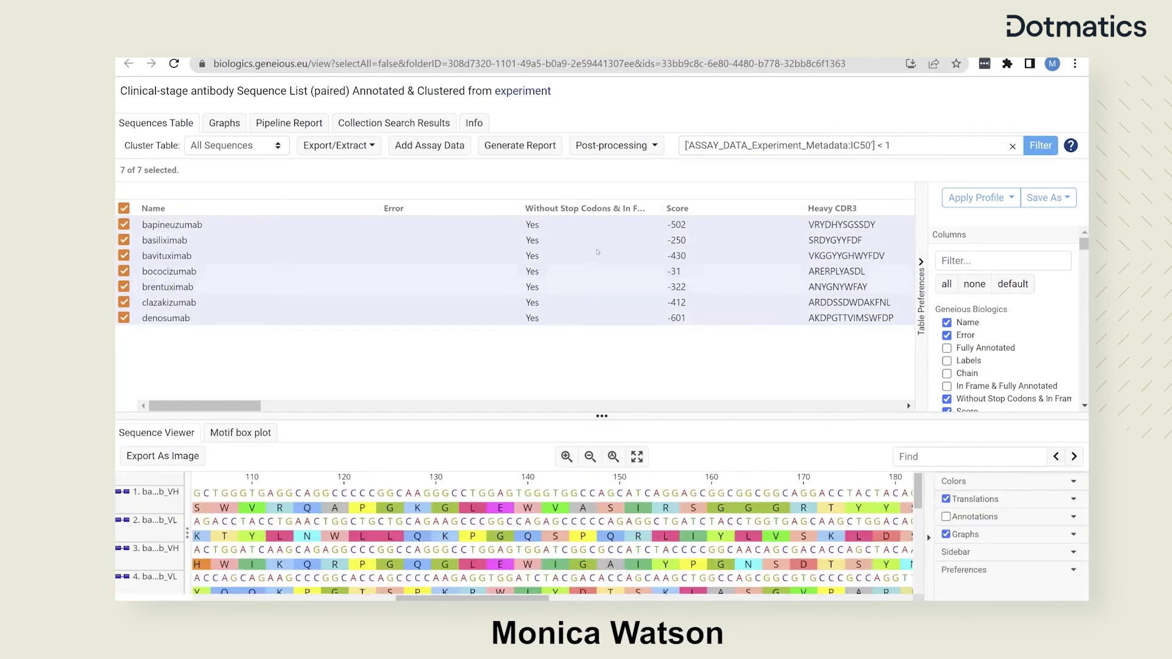
left_click(654, 155)
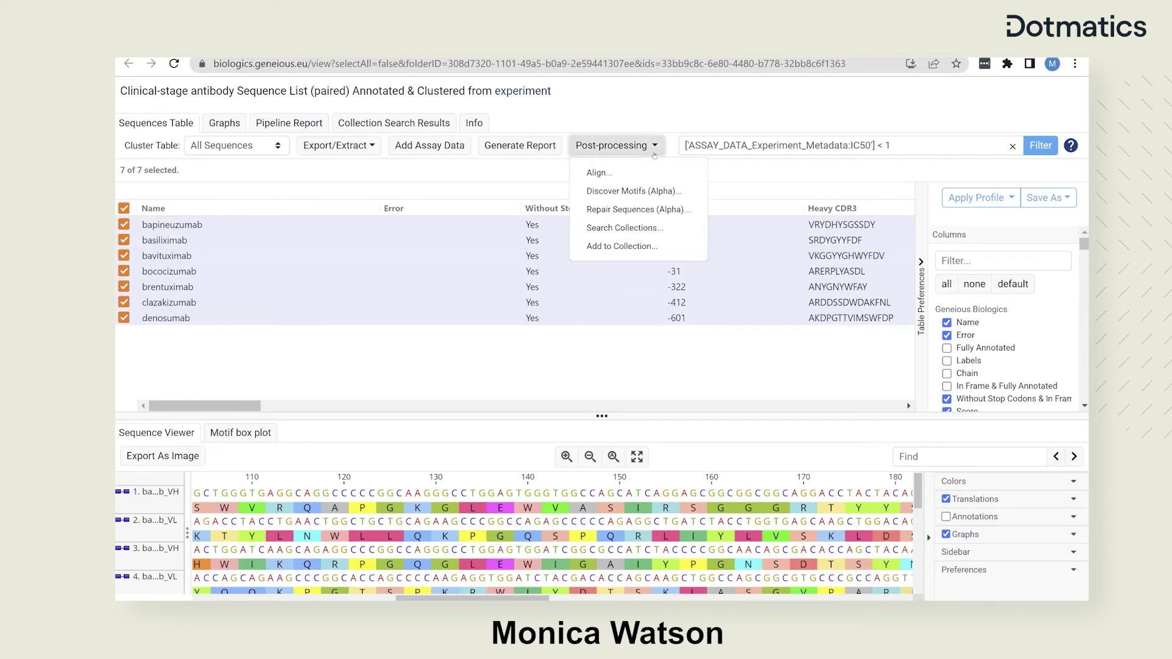
left_click(654, 175)
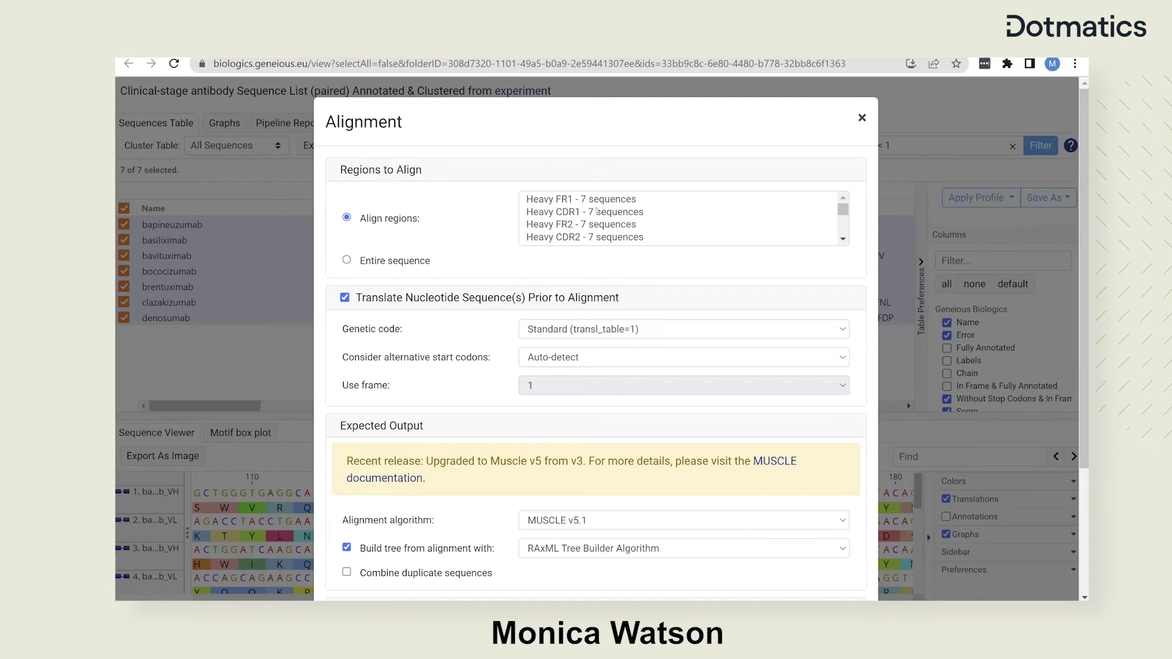
scroll(597, 210, "down", 4)
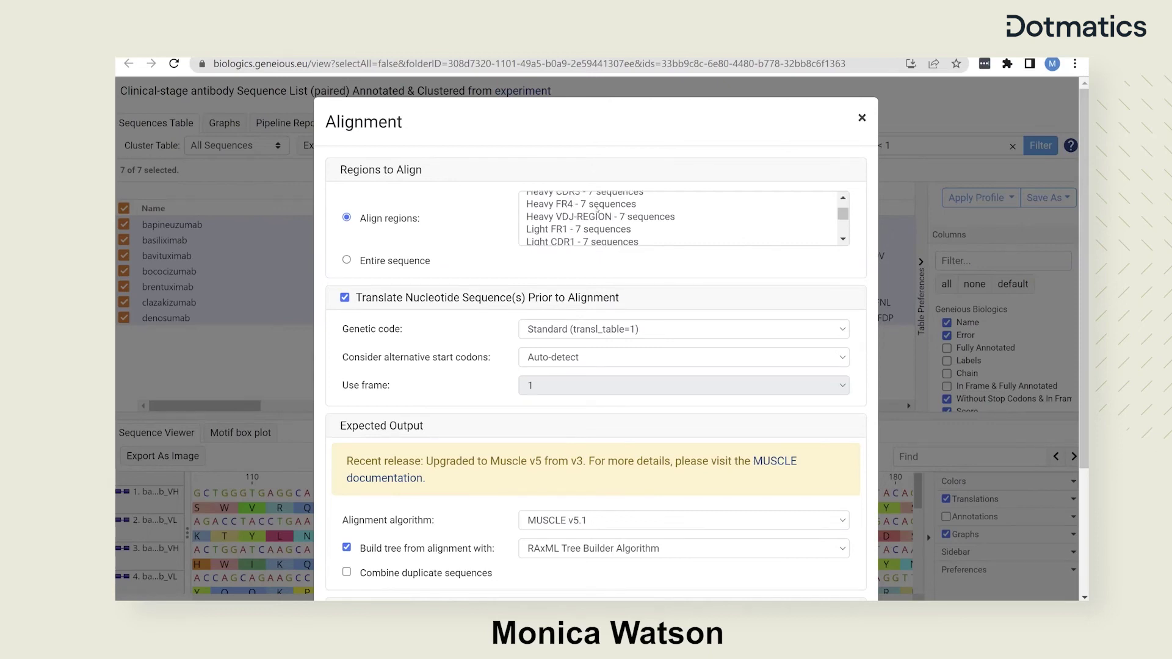
scroll(597, 211, "down", 3)
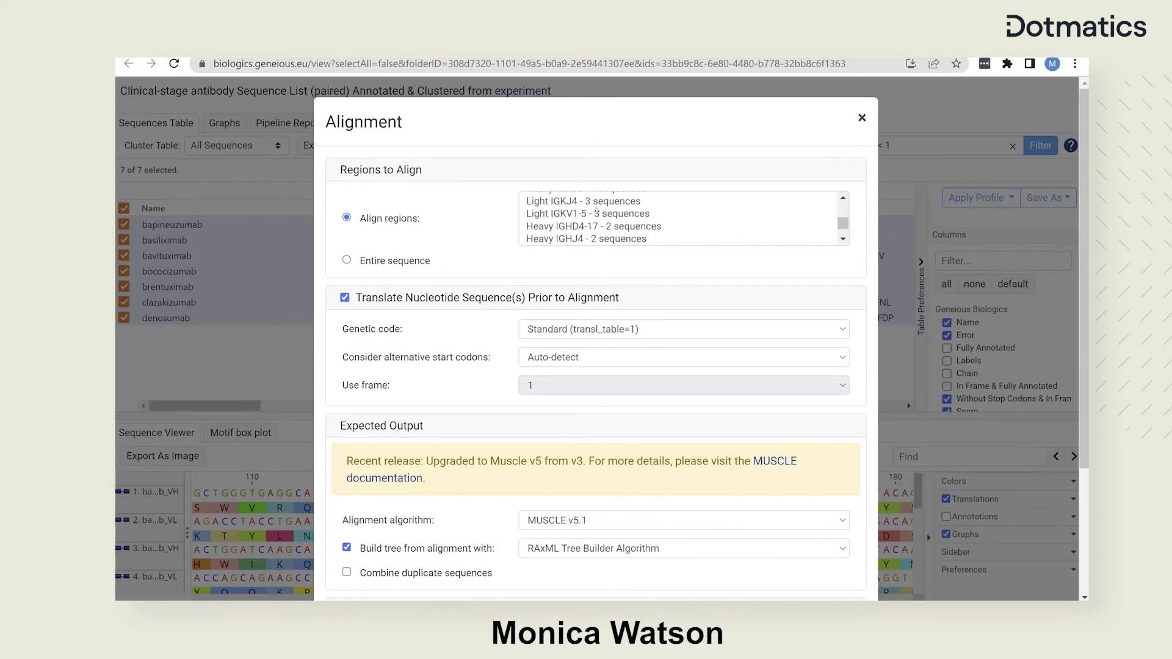
scroll(597, 211, "down", 2)
scroll(597, 210, "down", 1)
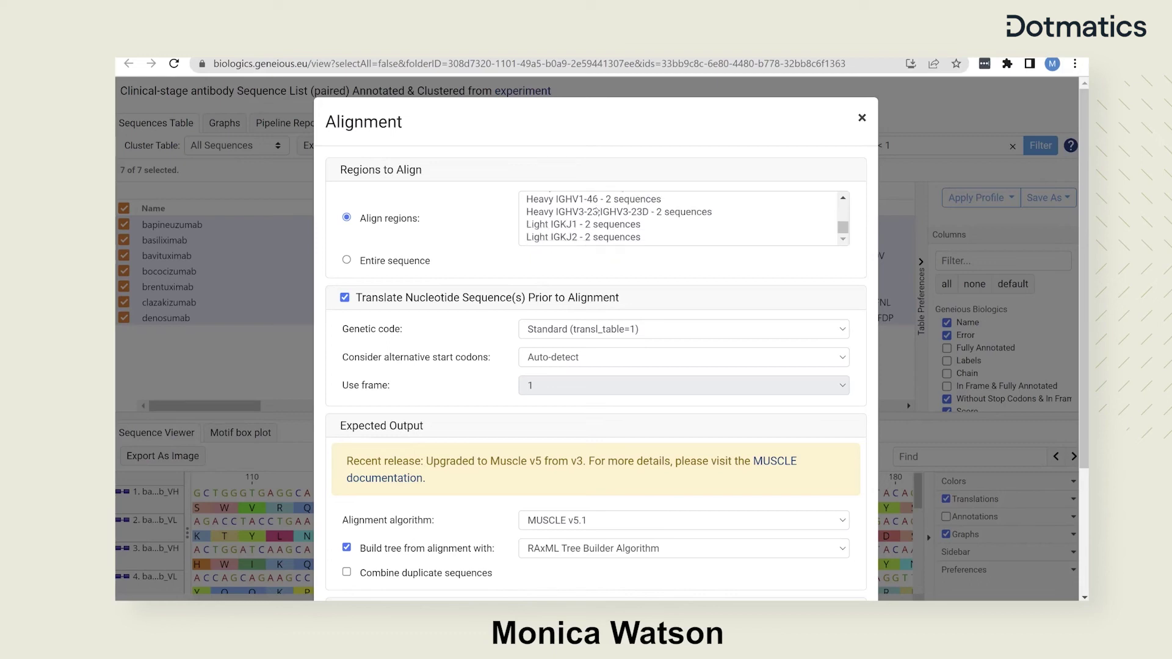
scroll(595, 211, "up", 5)
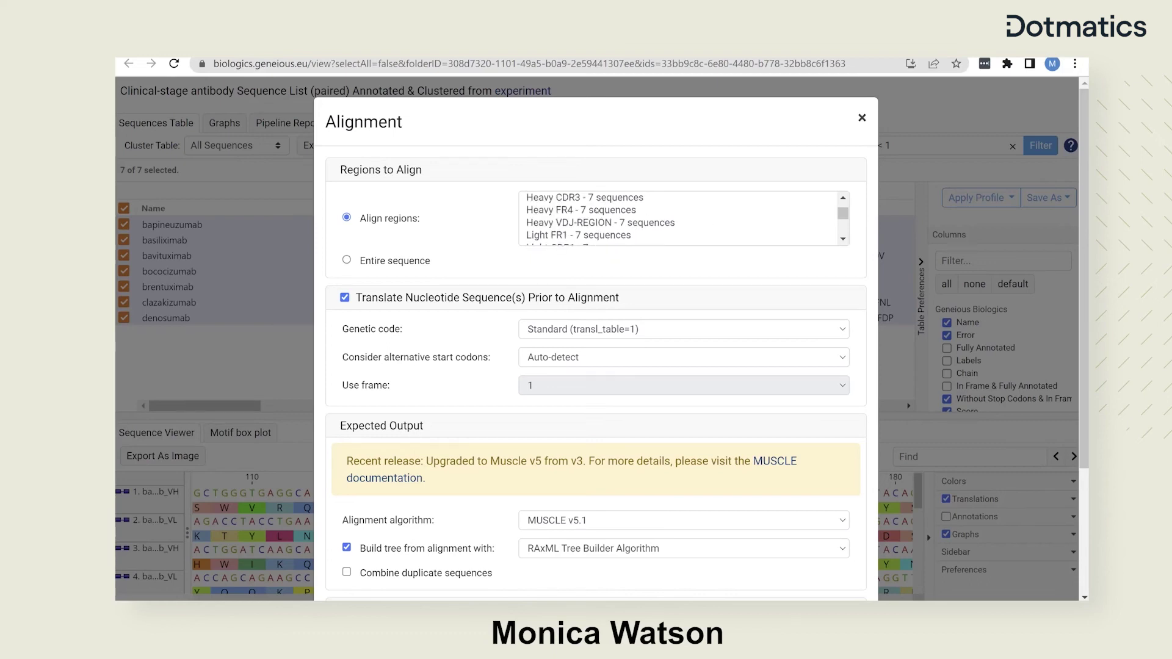
left_click(597, 198)
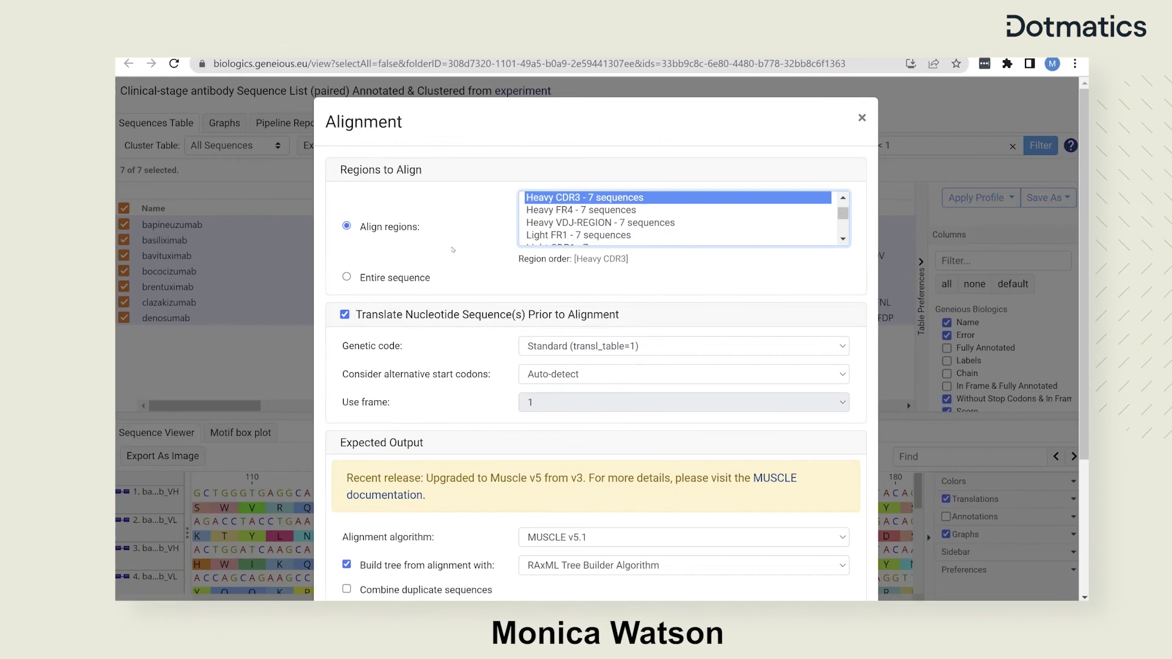
left_click(613, 227, "ctrl")
left_click(601, 227, "ctrl")
scroll(682, 235, "down", 3)
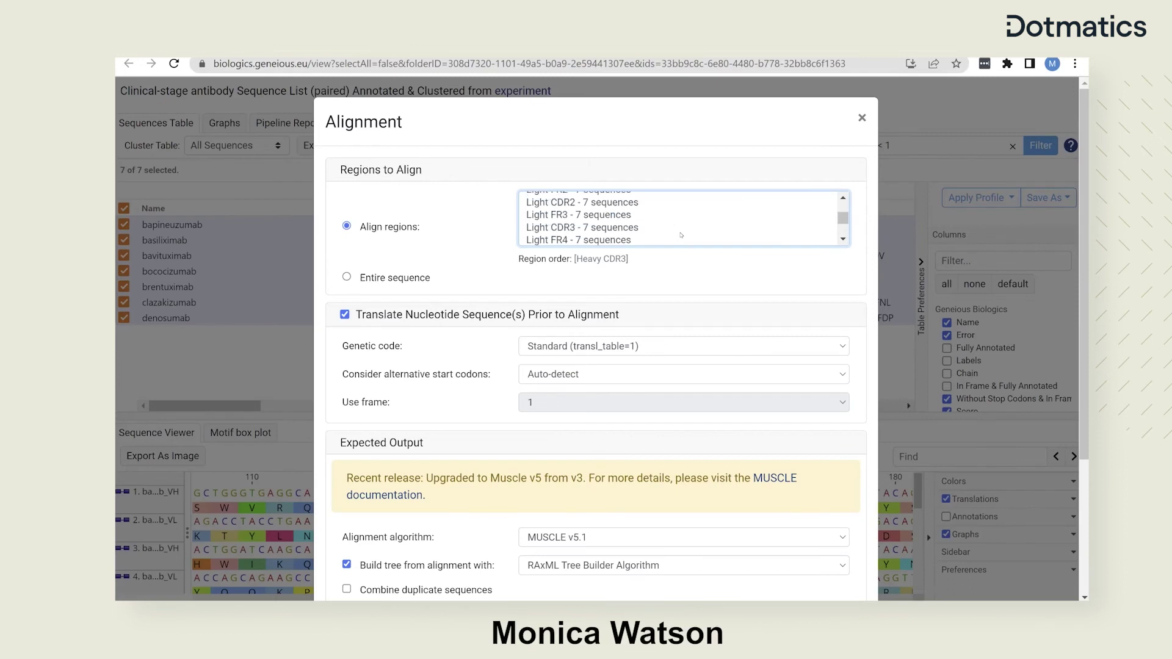
scroll(681, 235, "down", 3)
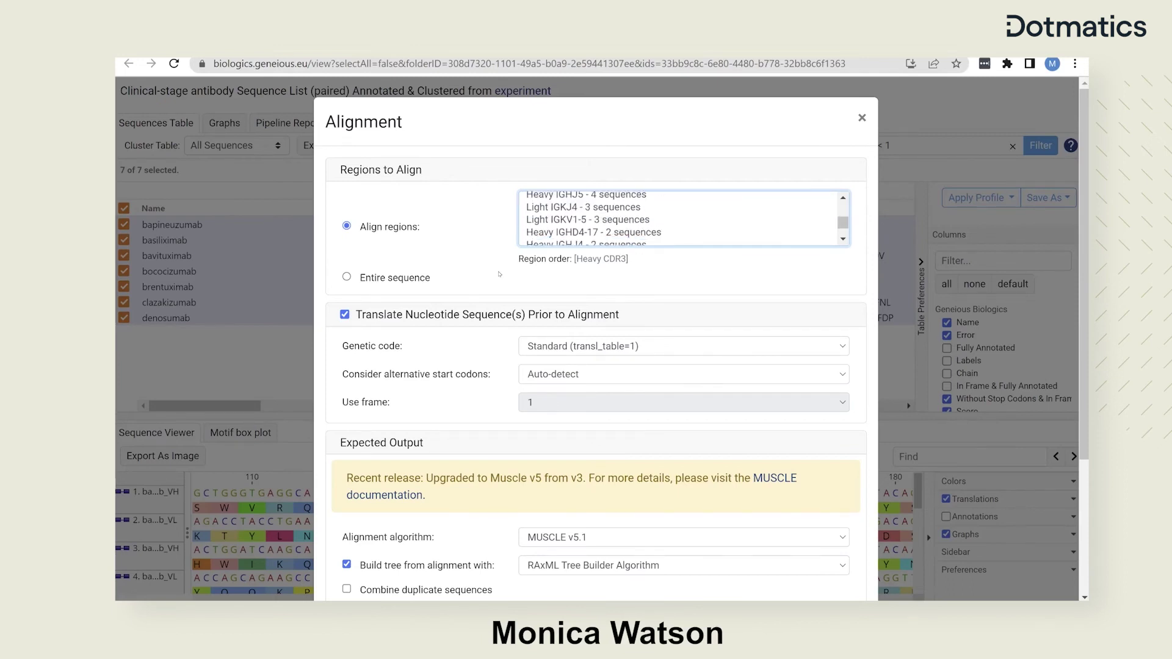
Run the alignment with MUSCLE v5.1 and a tree built with the RAxML Tree Builder Algorithm, keeping translation and the default output names.
scroll(493, 274, "down", 1)
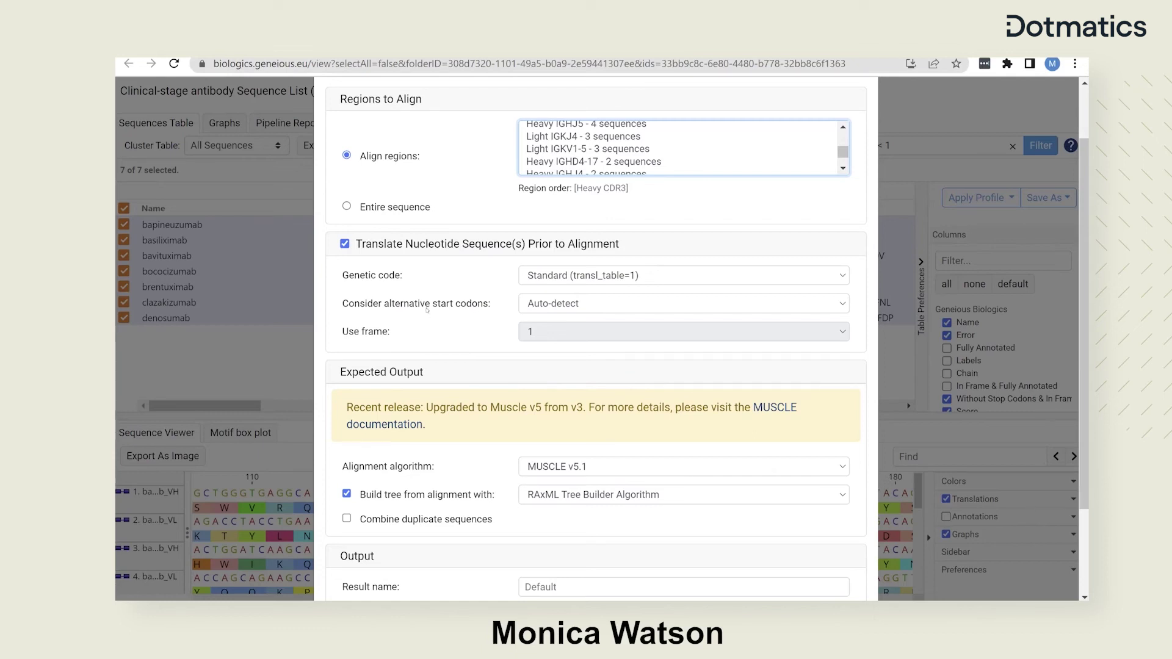
scroll(426, 310, "down", 1)
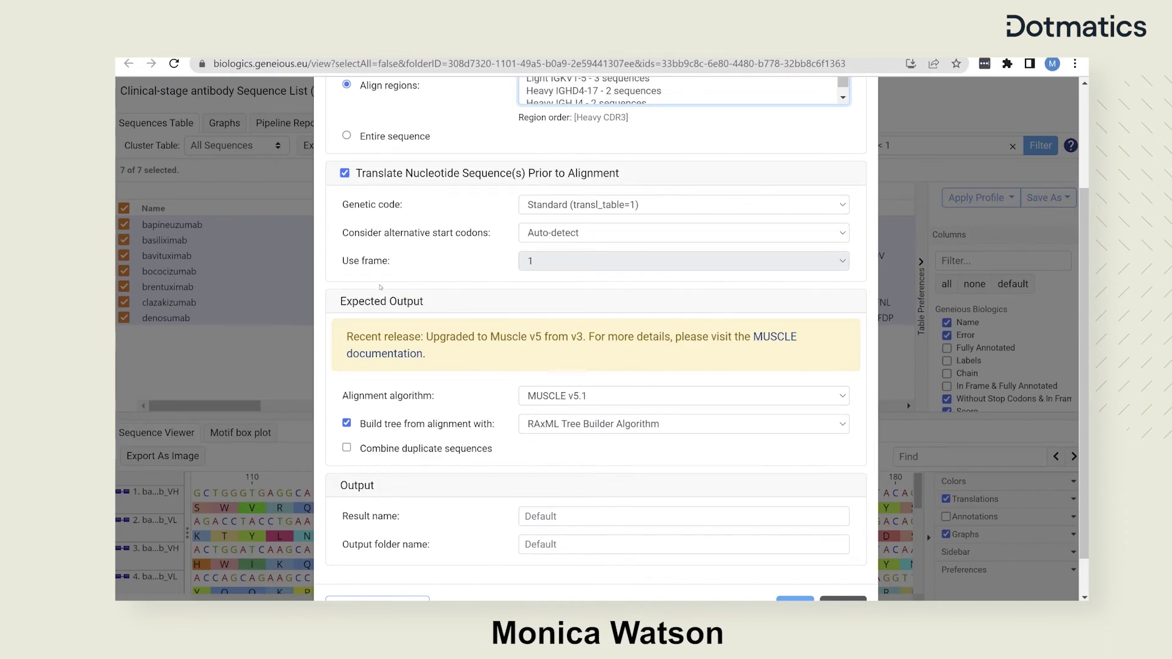
scroll(380, 288, "down", 1)
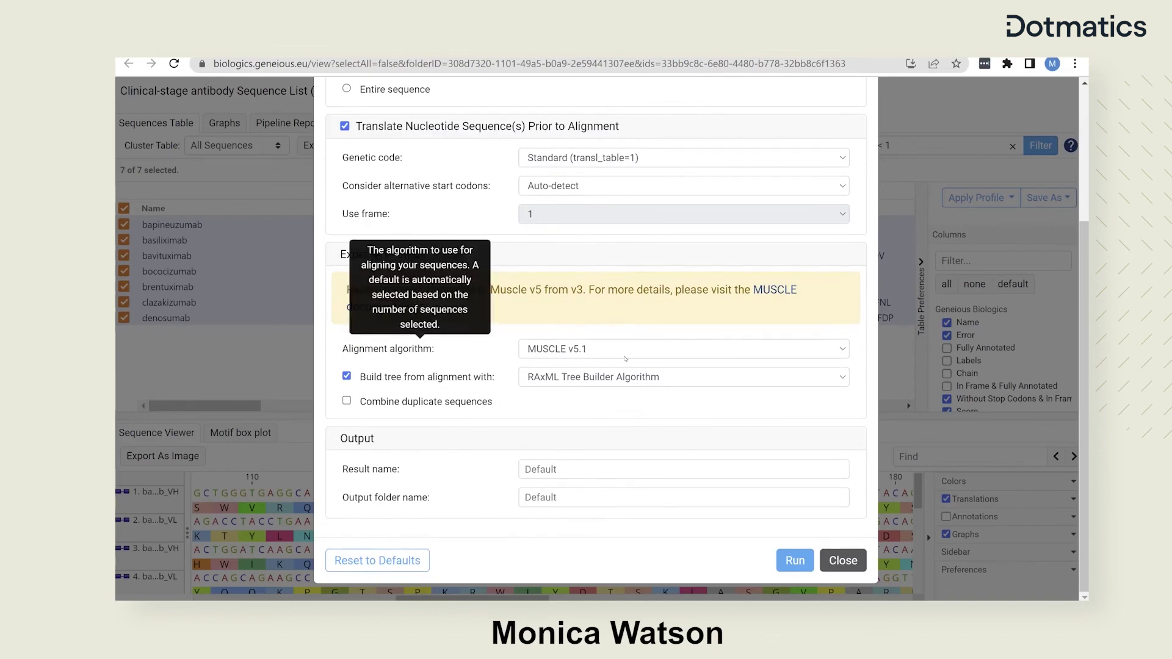
left_click(646, 347)
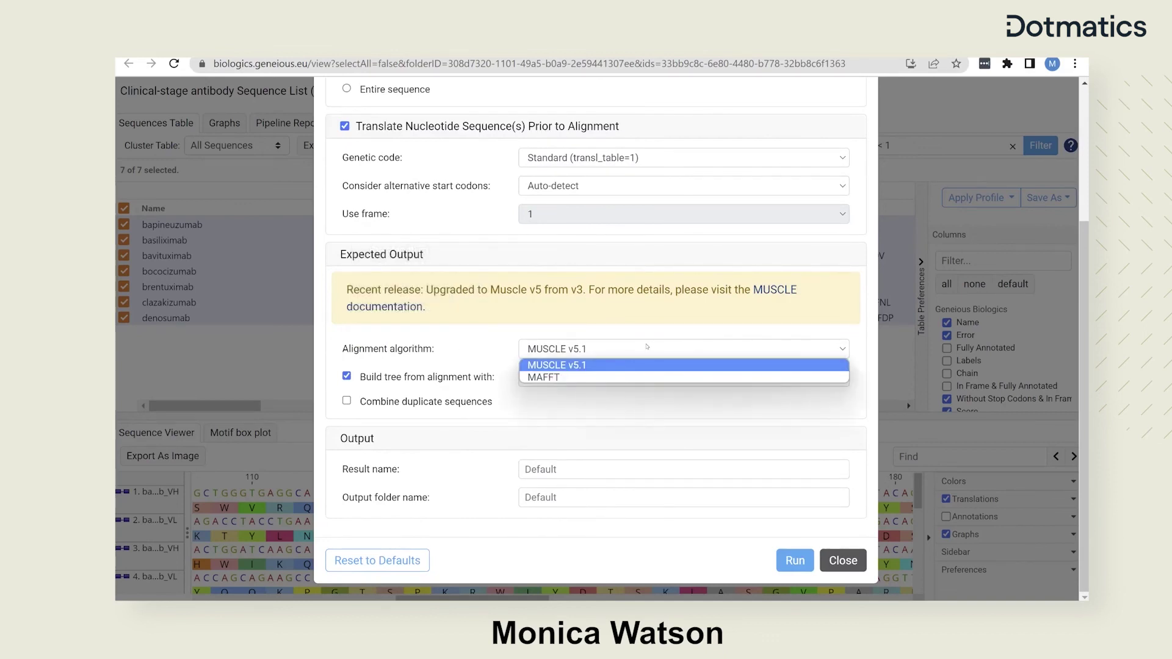
left_click(647, 347)
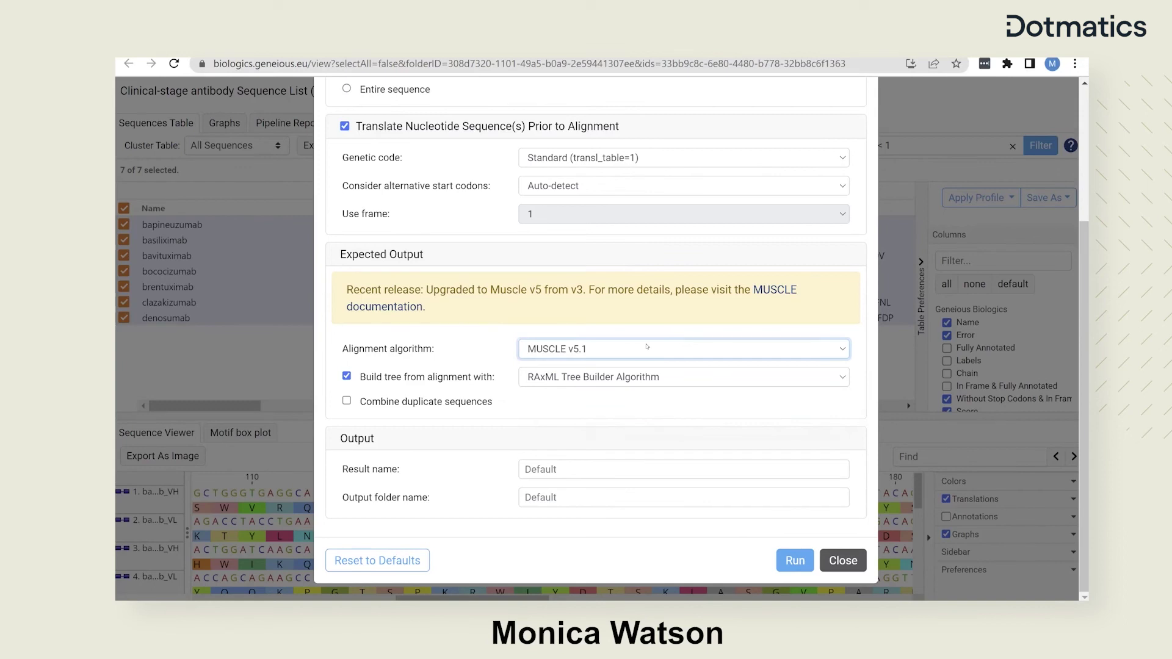
left_click(753, 375)
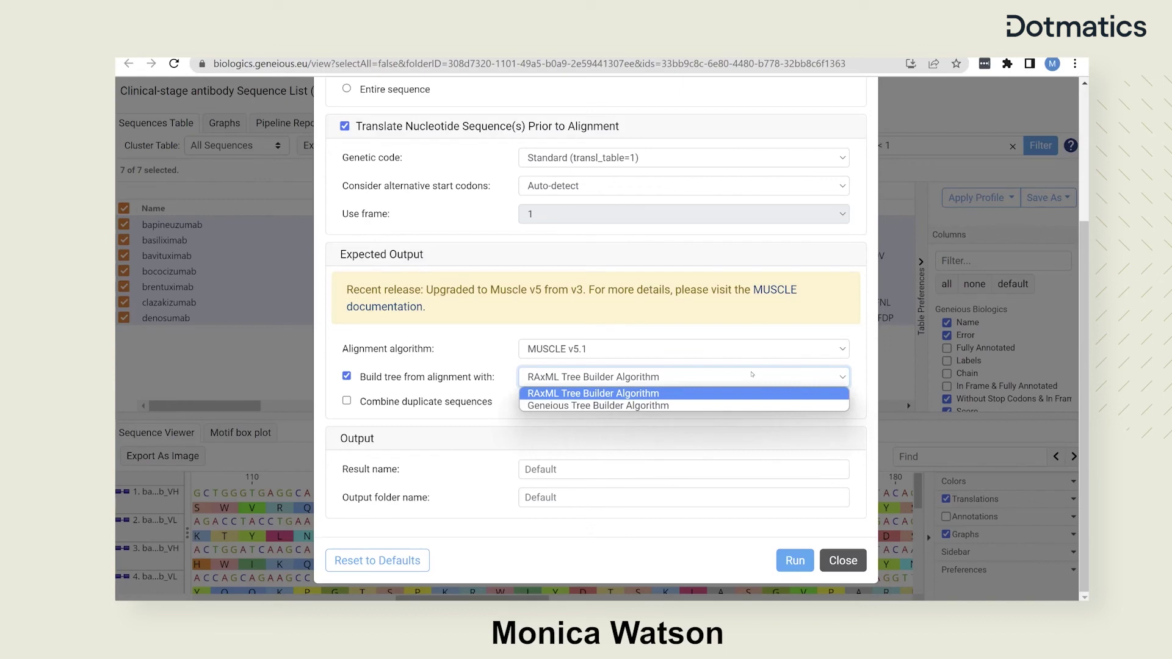
left_click(621, 379)
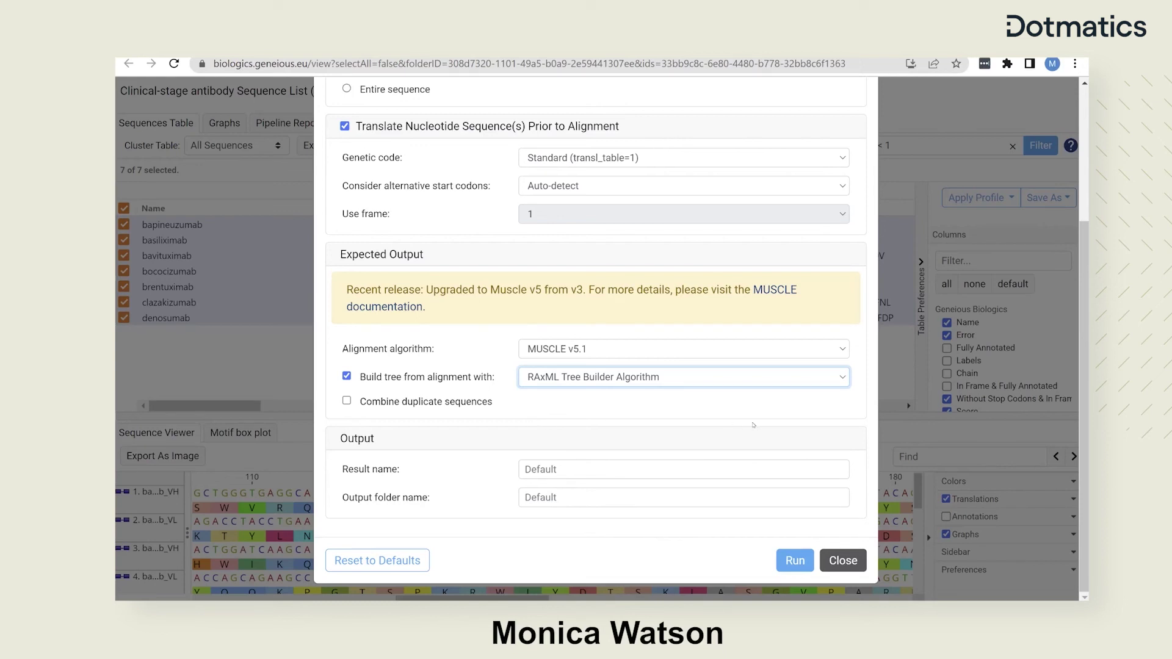
left_click(797, 561)
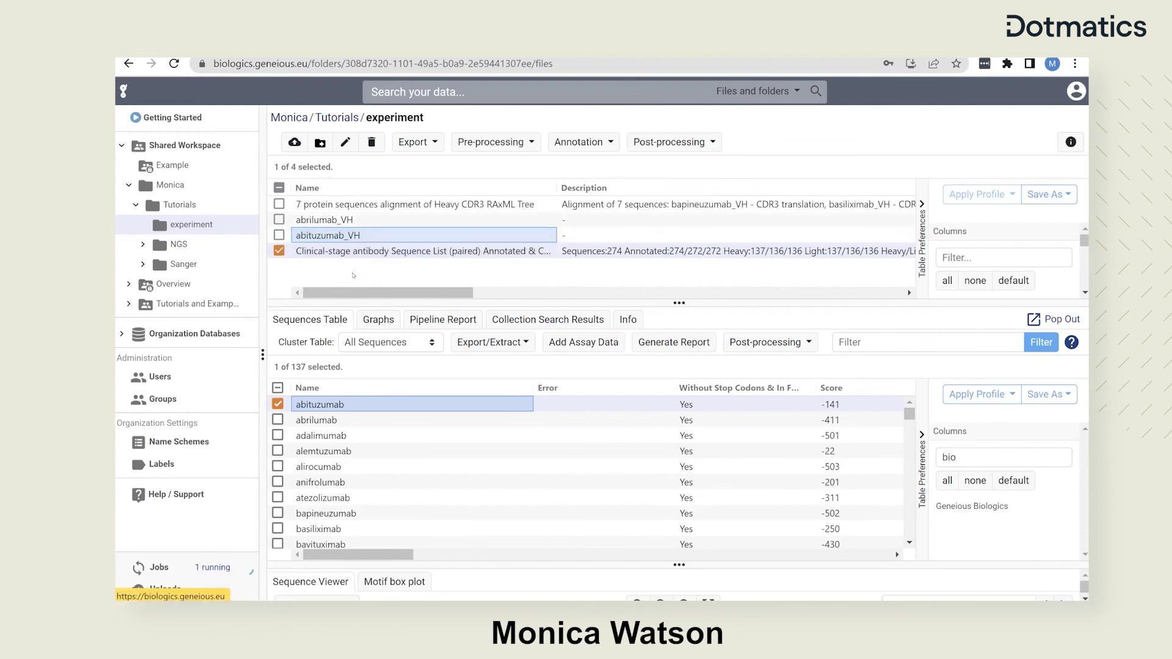
Pop out the Heavy CDR3 RAxML Tree alignment into its own window and widen the names area to show full sequence names.
left_click(376, 202)
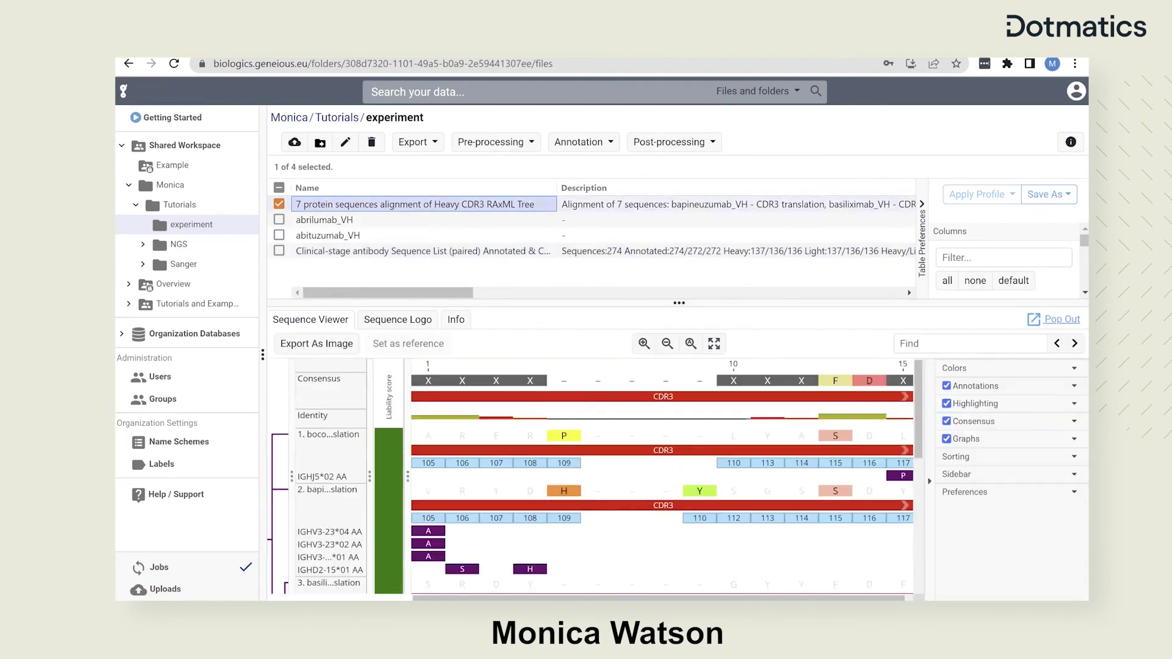
left_click(1062, 320)
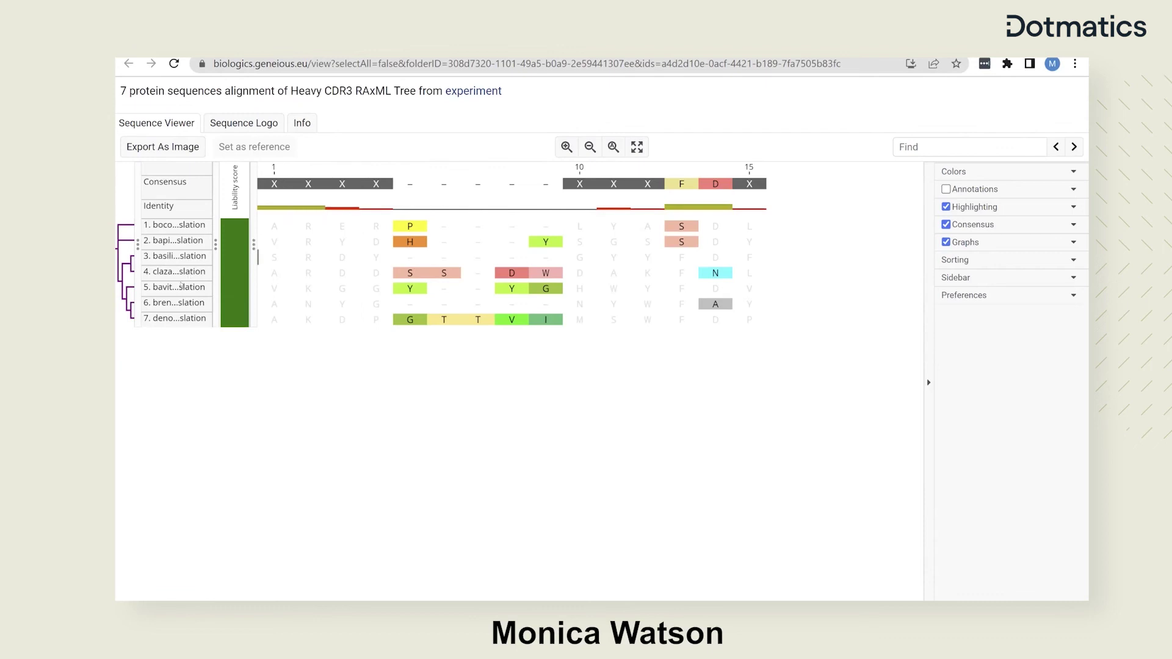
left_click_drag(214, 249, 326, 287)
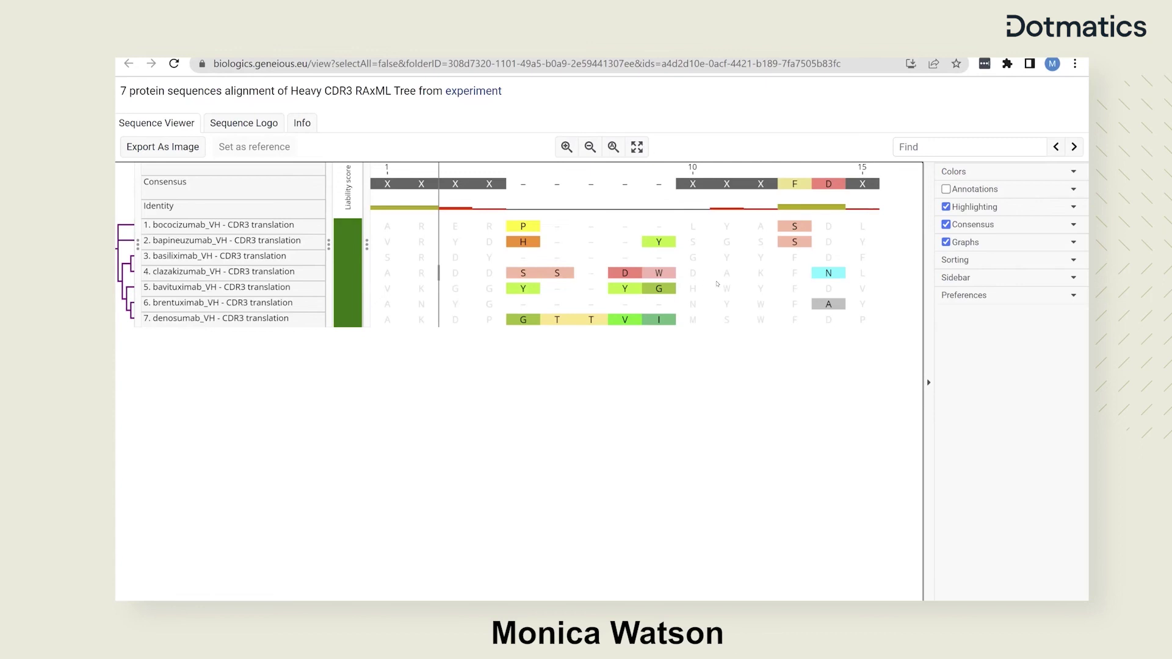
Turn on the alignment's annotations, review them across all sequences, and restrict them to Consensus only.
left_click(1073, 189)
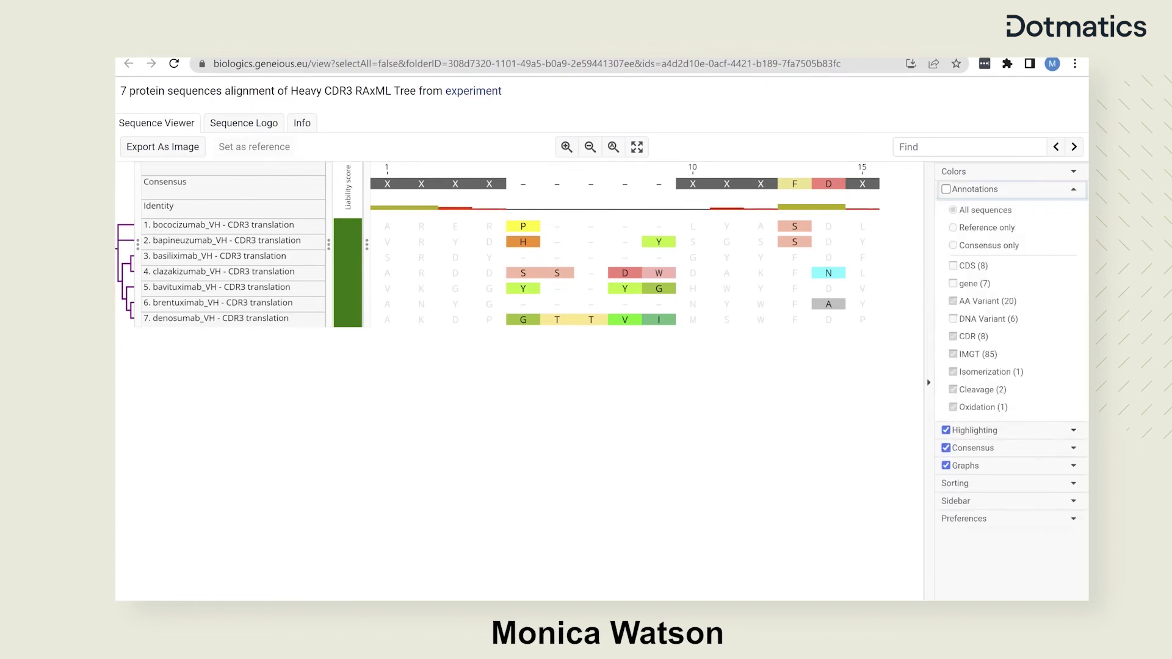
left_click(946, 189)
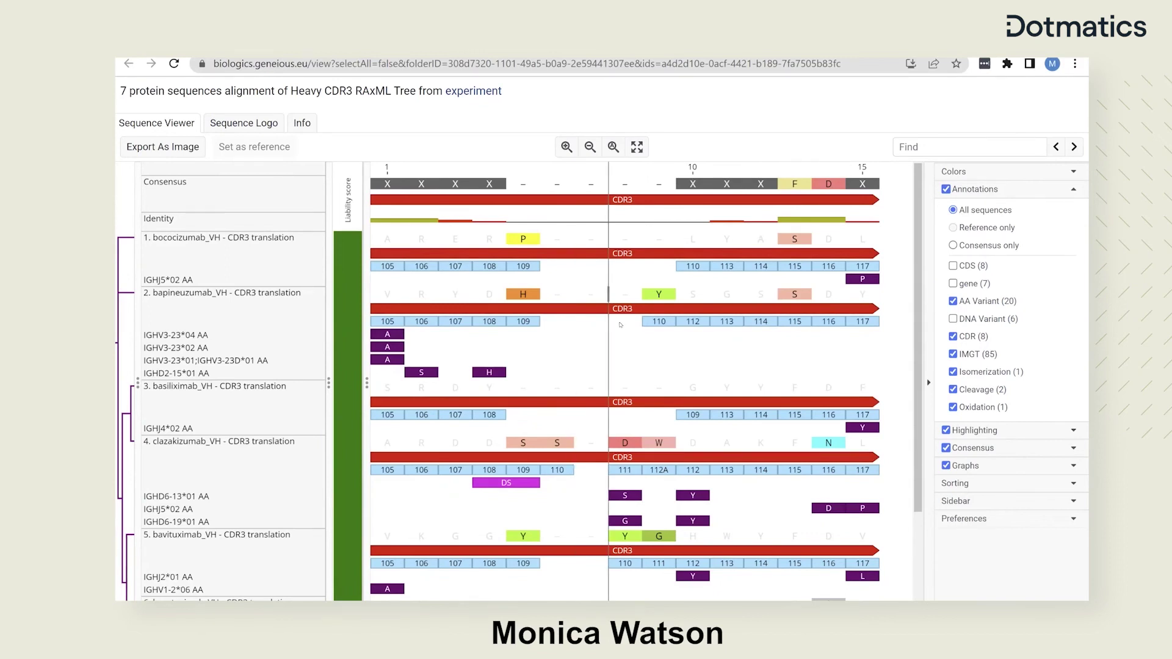
scroll(586, 372, "down", 2)
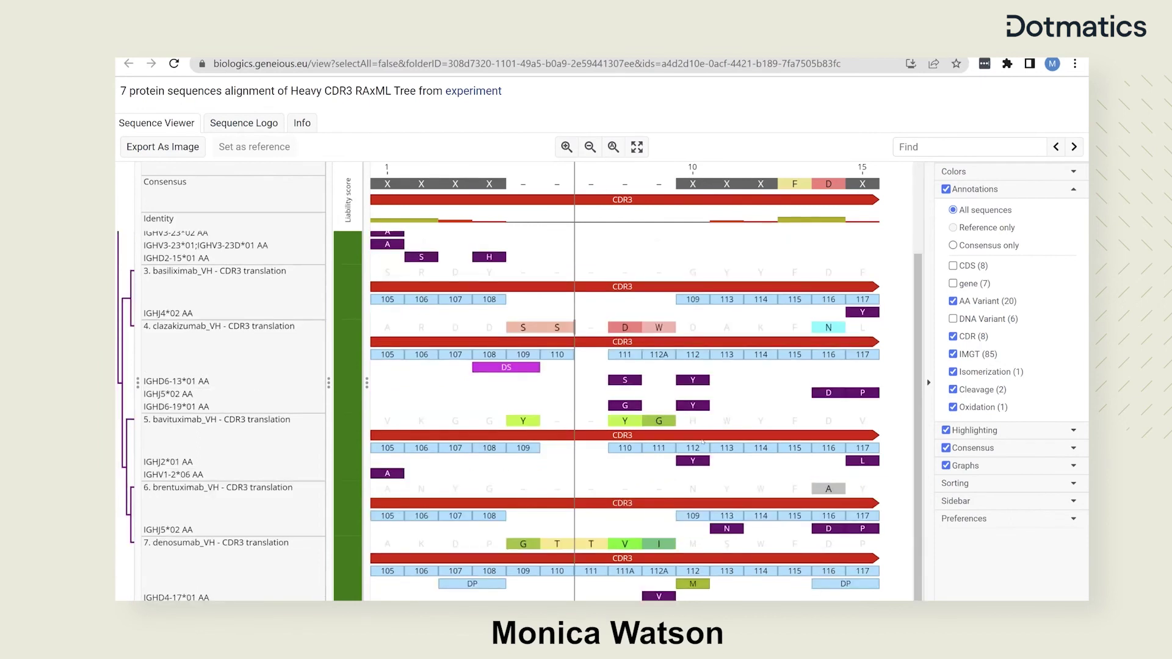
scroll(702, 441, "up", 2)
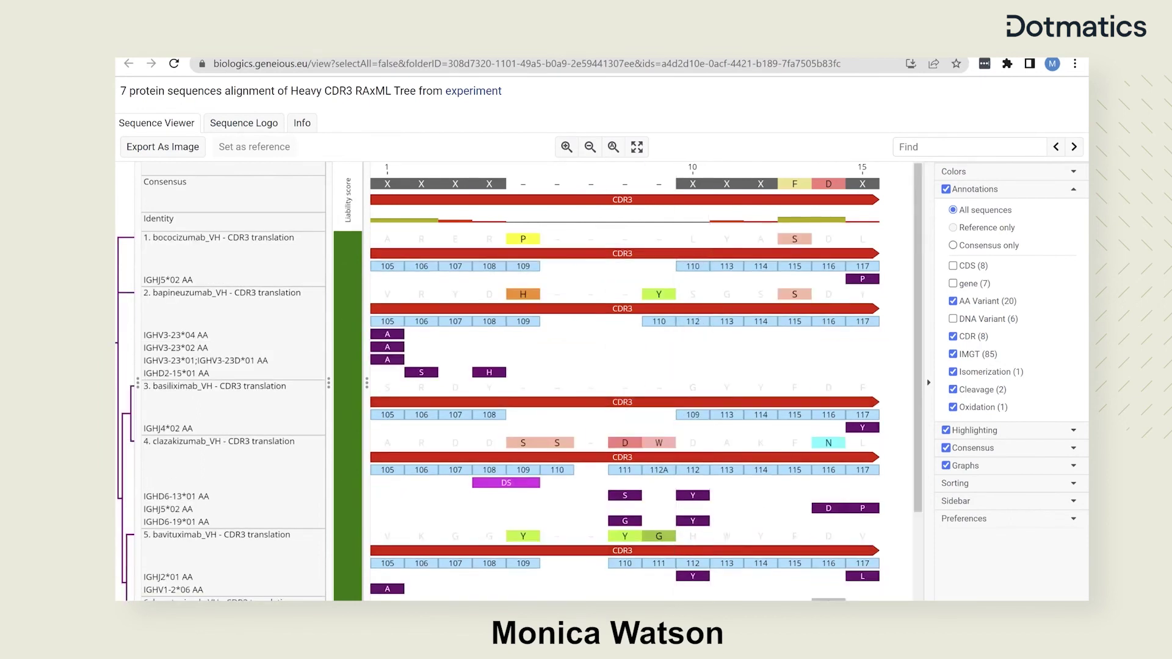
left_click(953, 245)
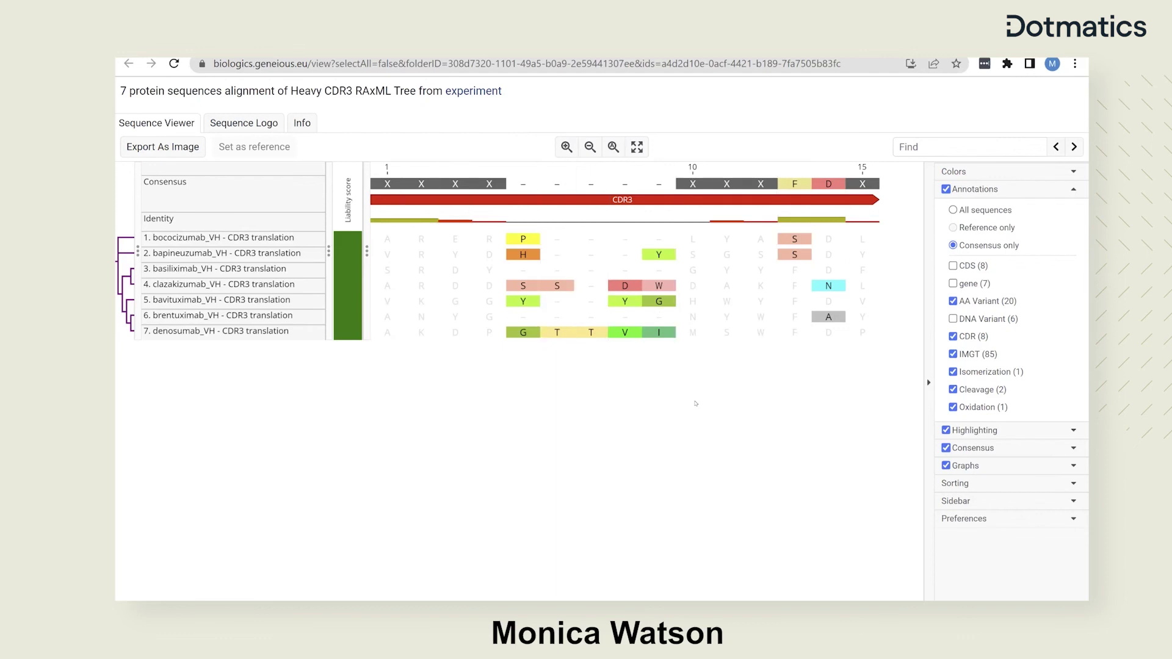
Find IC50 under the Experiment_Metadata sidebar fields and display it alongside the aligned sequences.
left_click(976, 500)
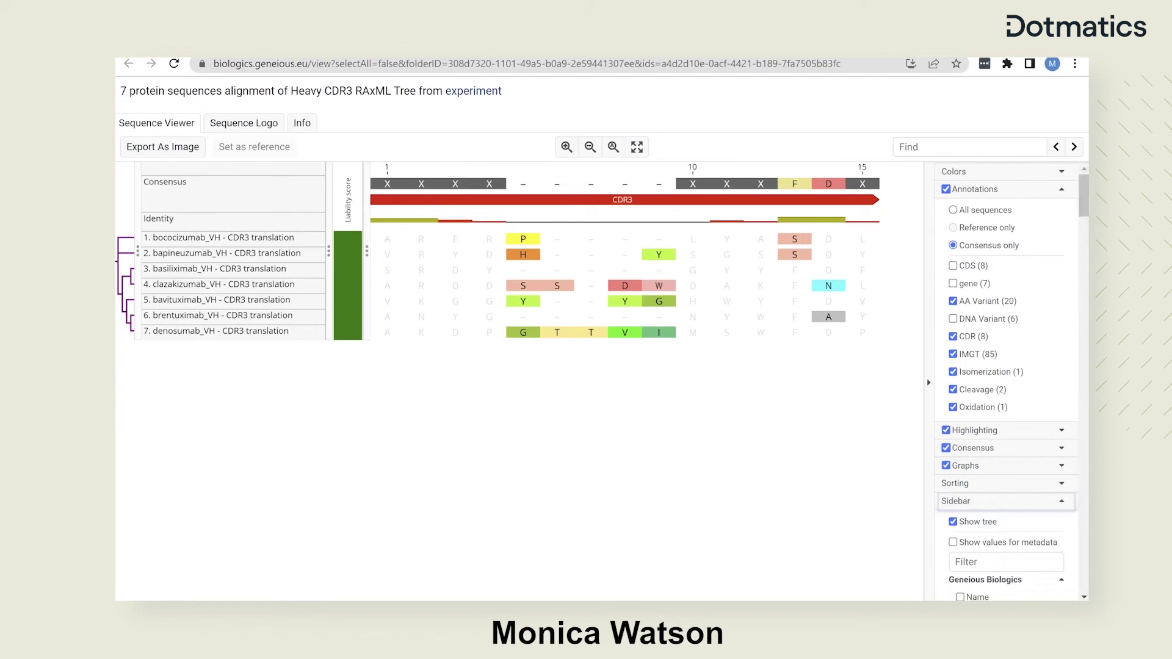
scroll(1007, 384, "down", 2)
left_click(989, 420)
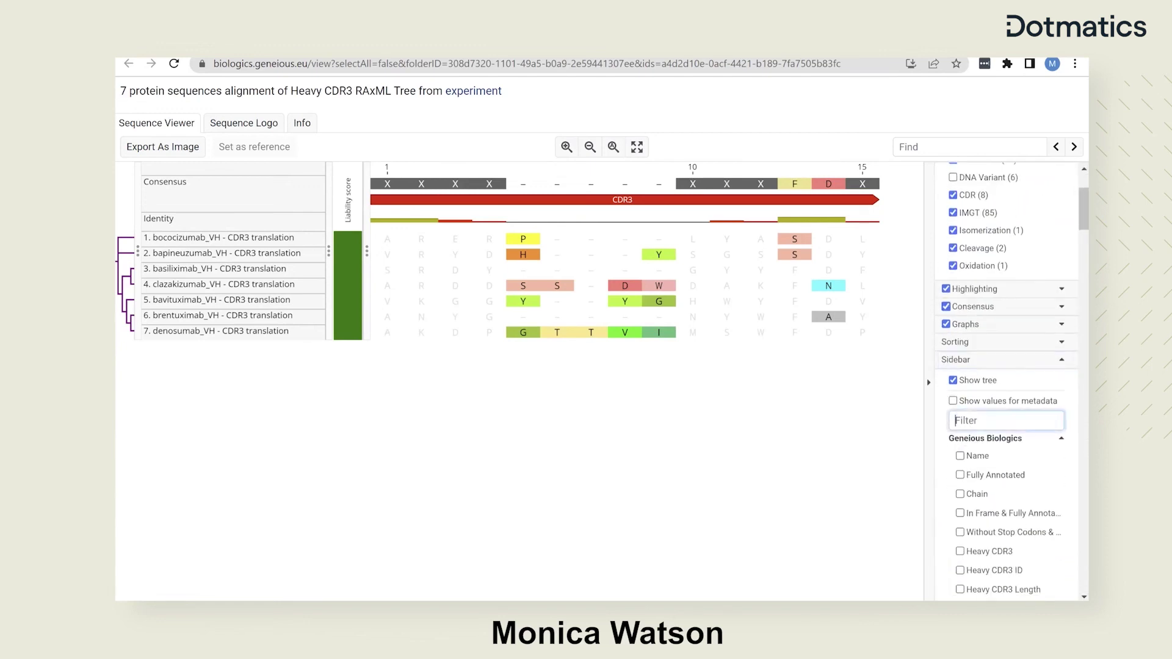
type("IC")
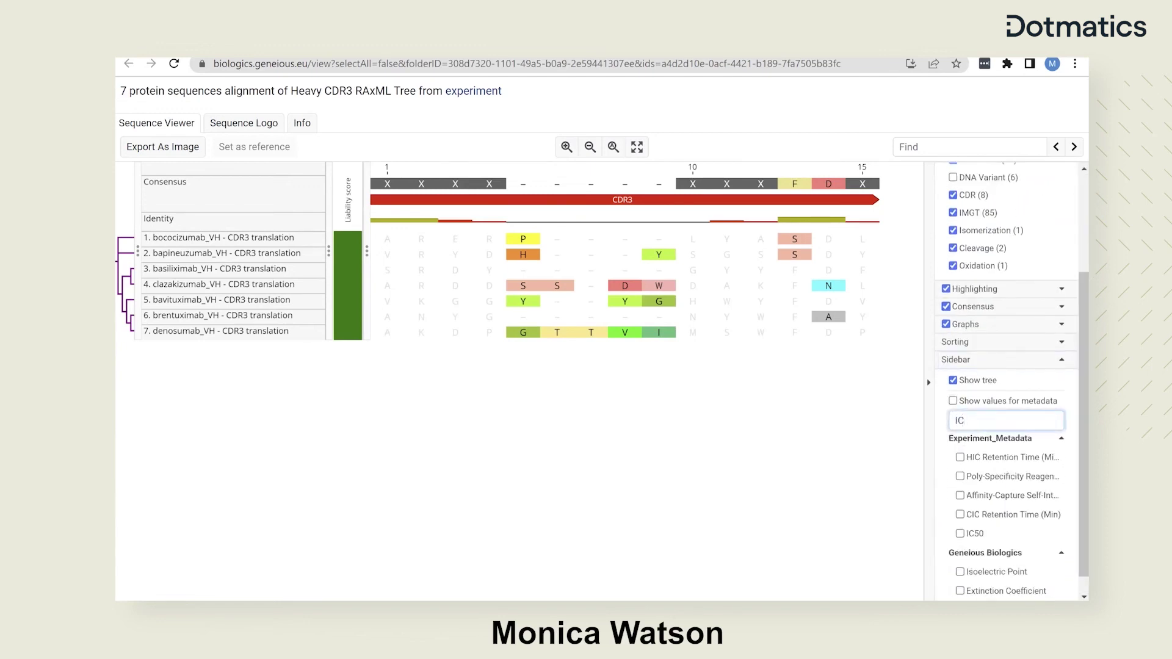
type("50")
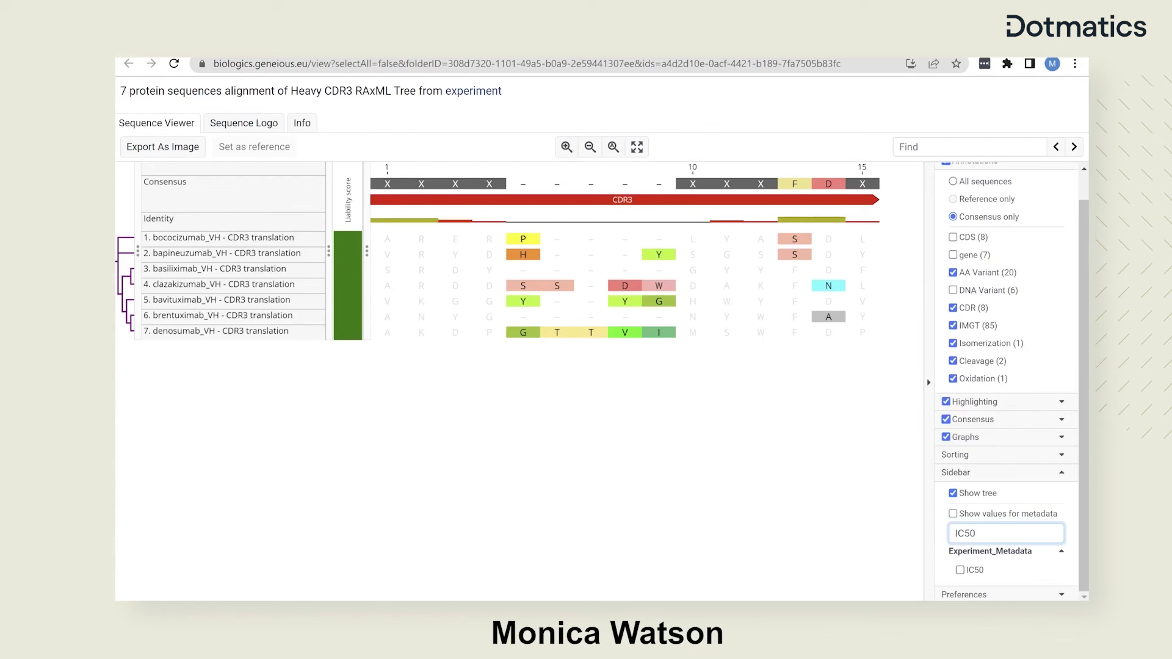
left_click(960, 570)
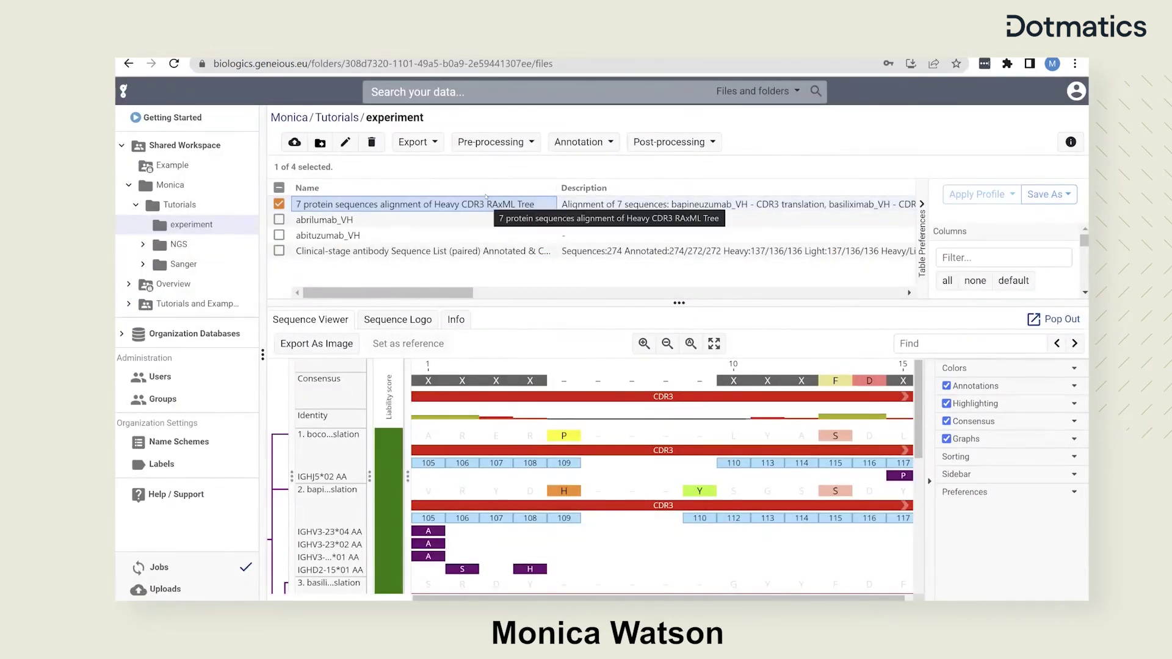
left_click(436, 145)
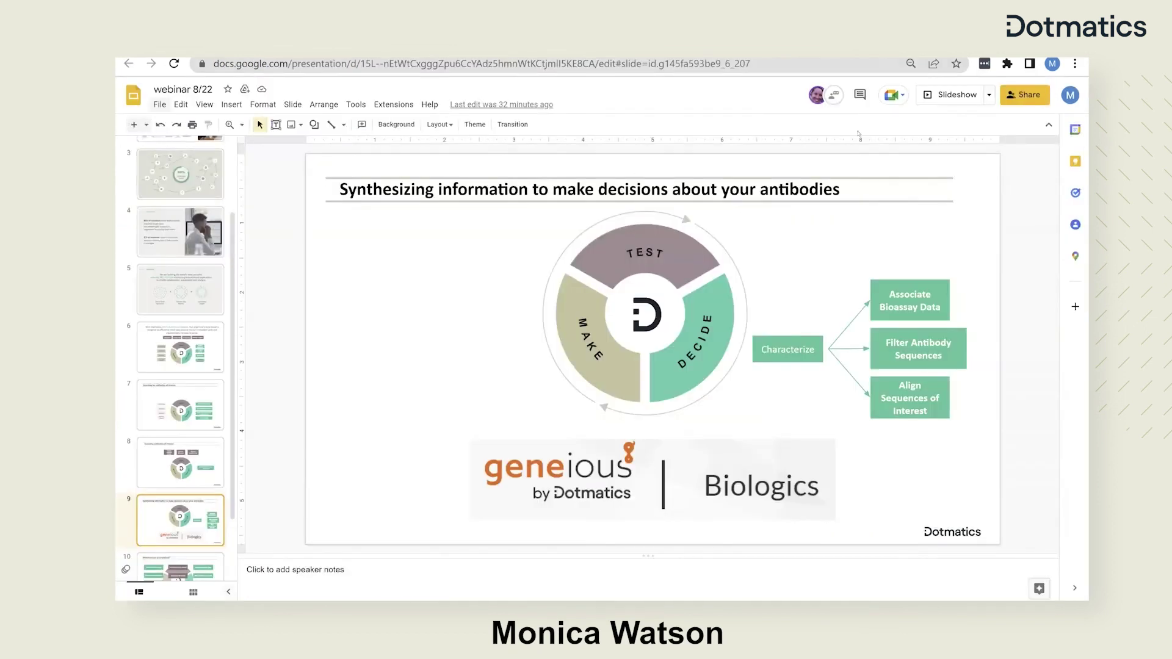
Switch to the webinar 8/22 deck in Google Slides and present it from the slide on synthesizing information for antibody decisions.
left_click(932, 95)
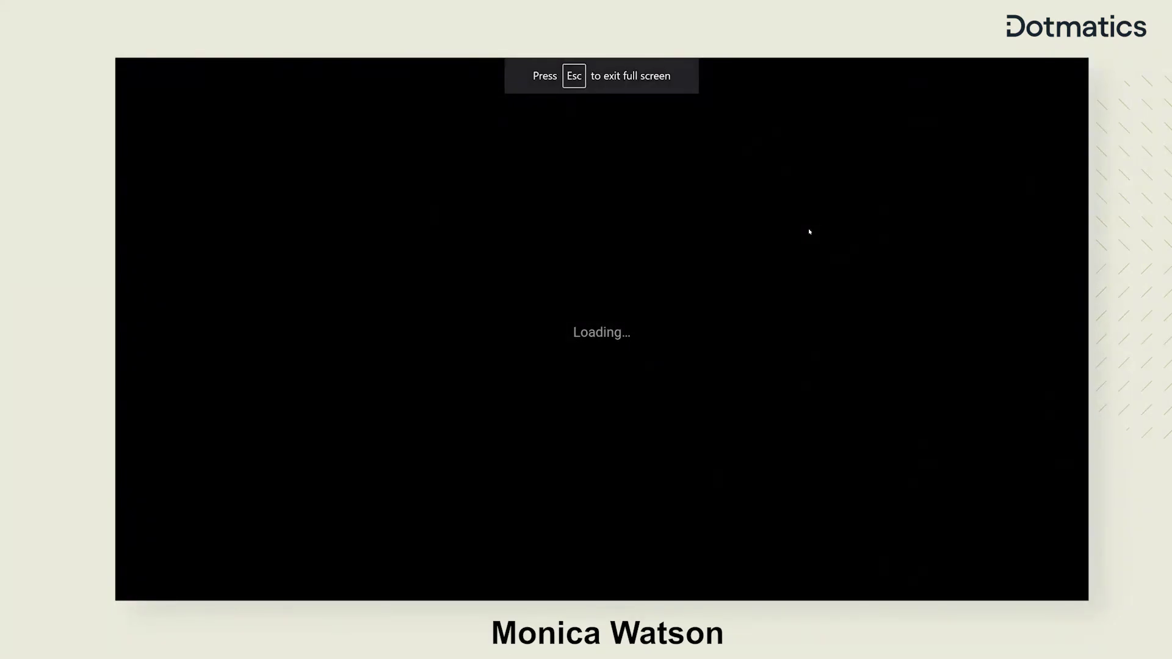